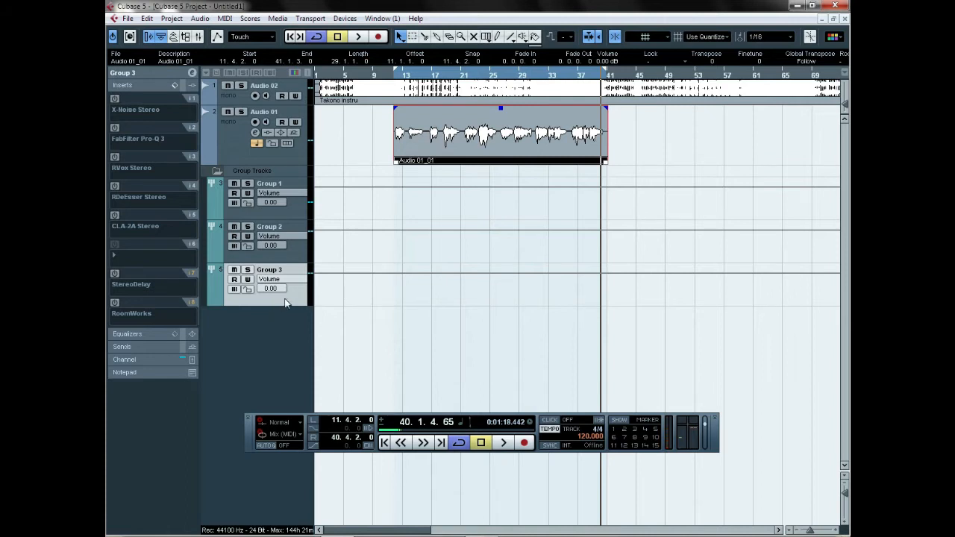
Step: Return the playhead to the left locator and review the insert effects on Group 2, Group 1 and Group 3
{"action": "key", "text": "KP_1"}
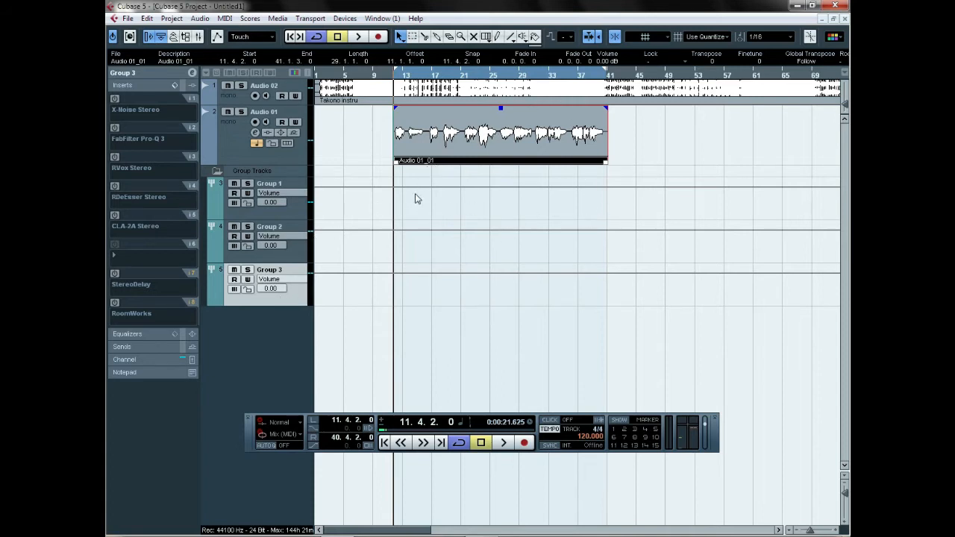
{"action": "left_click", "coordinate": [297, 254]}
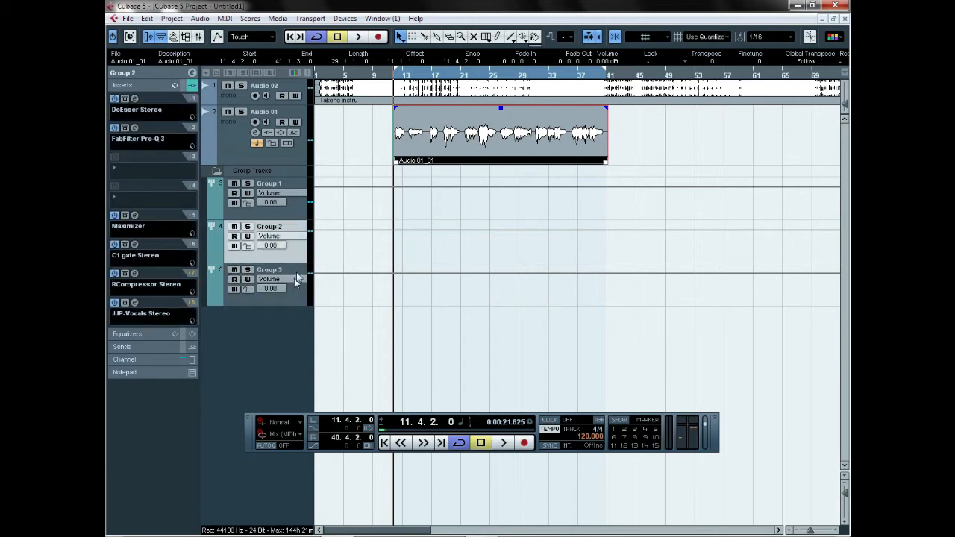
{"action": "left_click", "coordinate": [296, 212]}
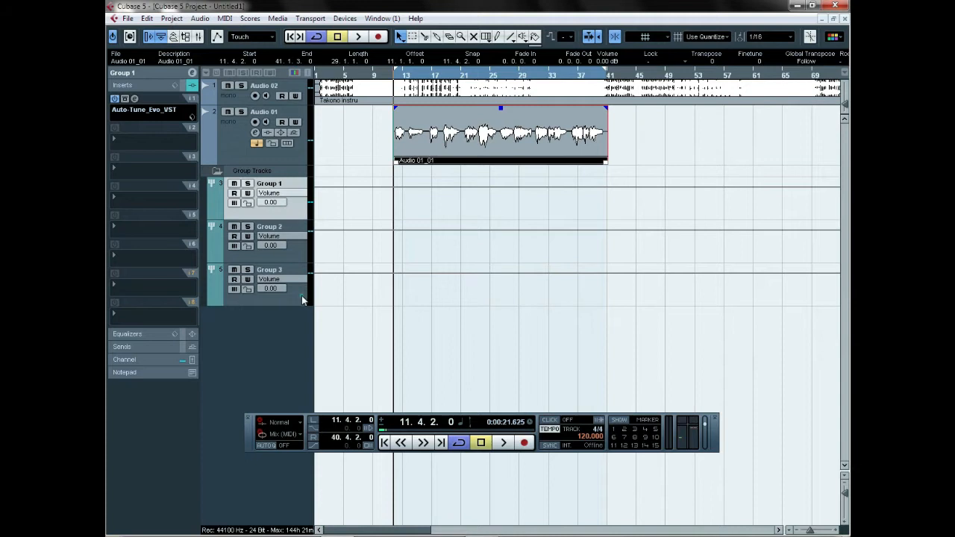
{"action": "left_click", "coordinate": [302, 287]}
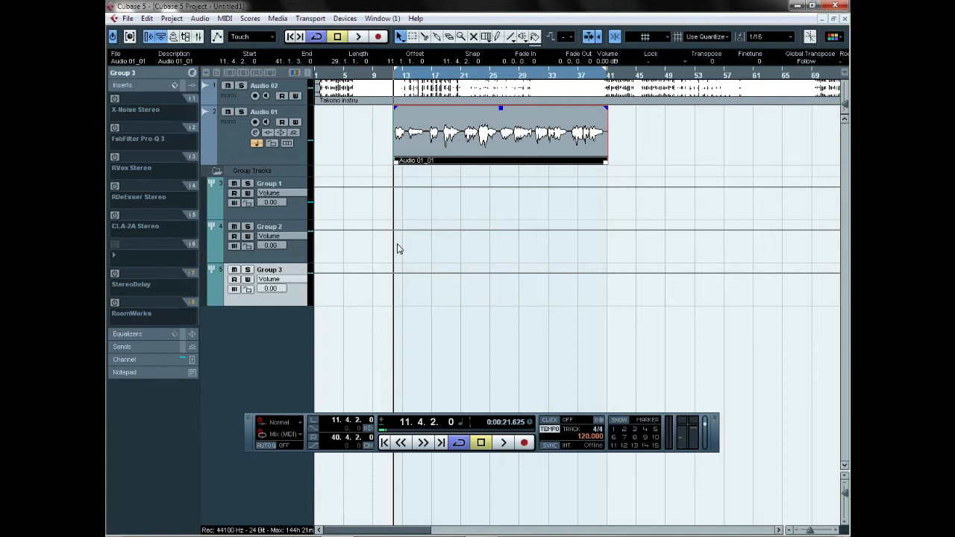
Step: Play the mix with the loop start moved to 31.1.4.0, and review the inserts of Group 2 and Group 3
{"action": "key", "text": "space"}
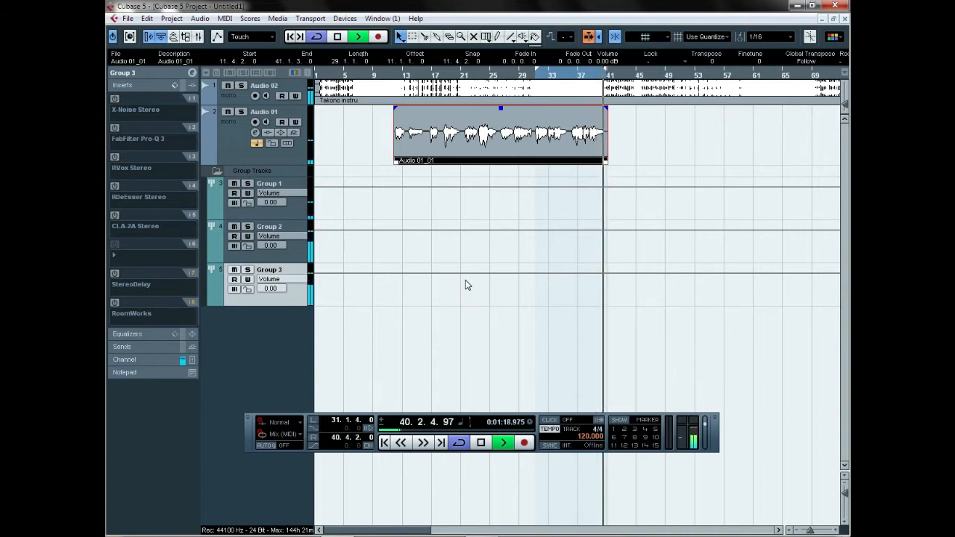
{"action": "key", "text": "space"}
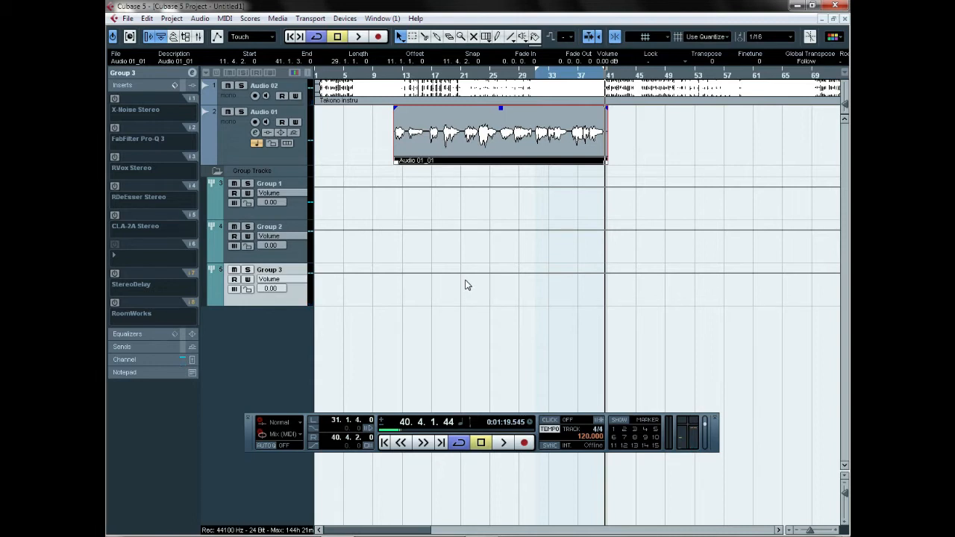
{"action": "left_click", "coordinate": [290, 257]}
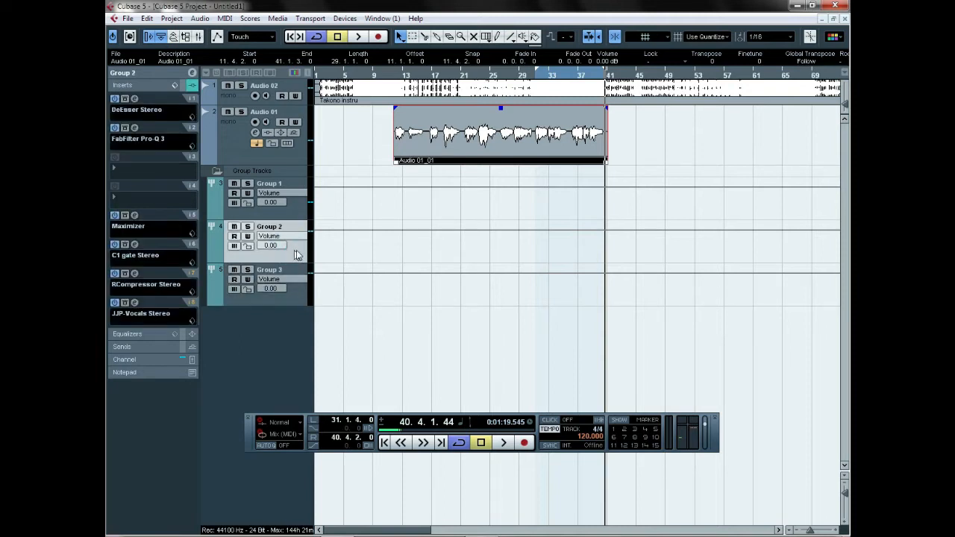
{"action": "left_click", "coordinate": [299, 301]}
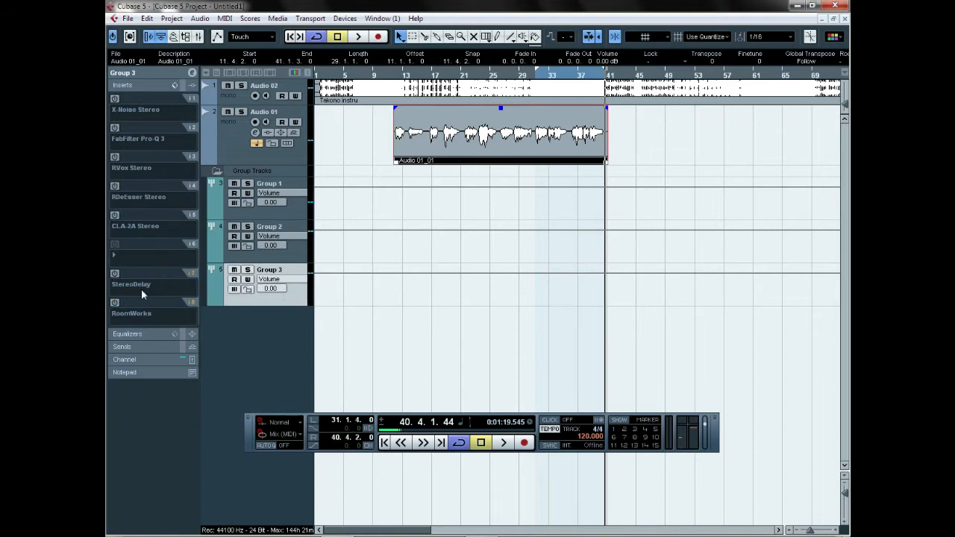
Step: Solo the Audio 01 track, activate the X-Noise Stereo insert on Group 3 and look over its settings
{"action": "left_click", "coordinate": [837, 530]}
{"action": "left_click", "coordinate": [836, 531]}
{"action": "left_click", "coordinate": [836, 530]}
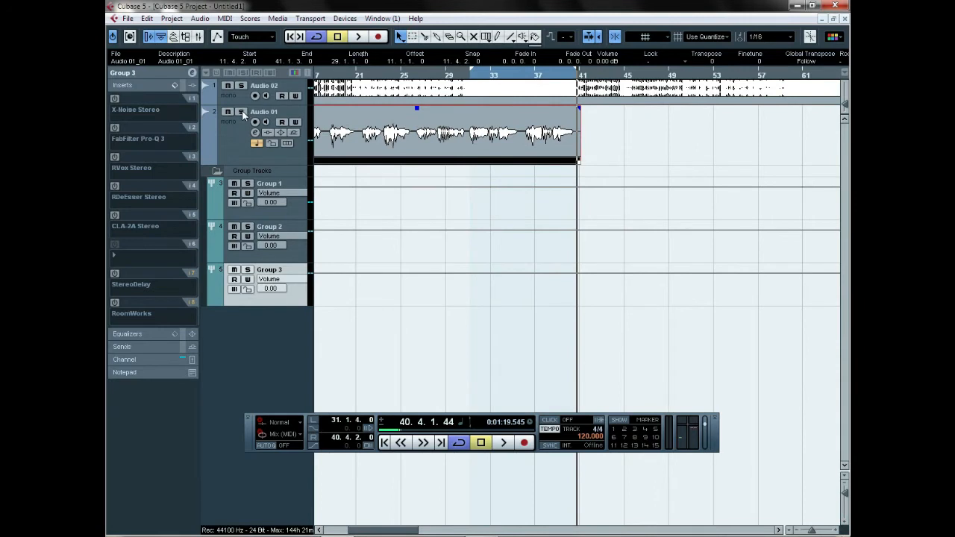
{"action": "left_click", "coordinate": [242, 112]}
{"action": "left_click", "coordinate": [124, 99]}
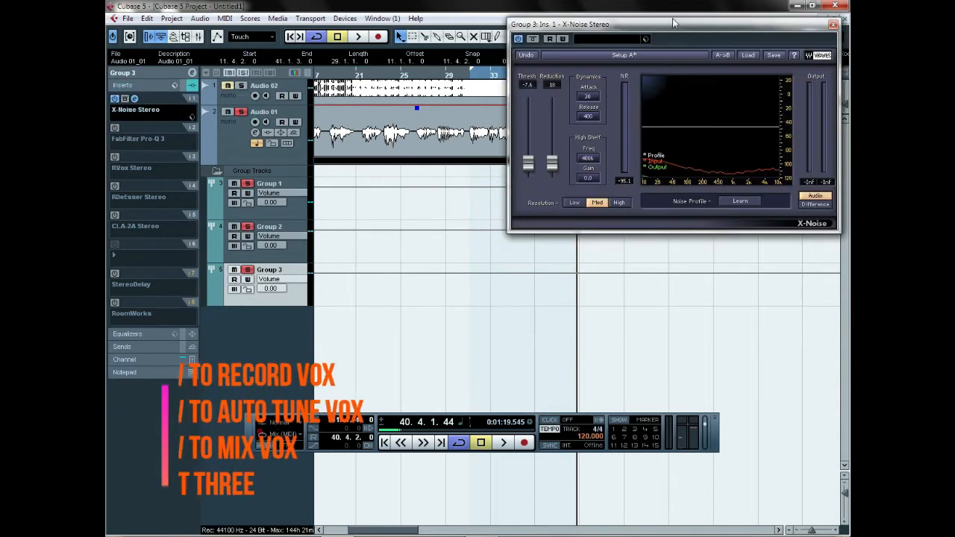
{"action": "left_click_drag", "start_coordinate": [673, 24], "coordinate": [527, 172]}
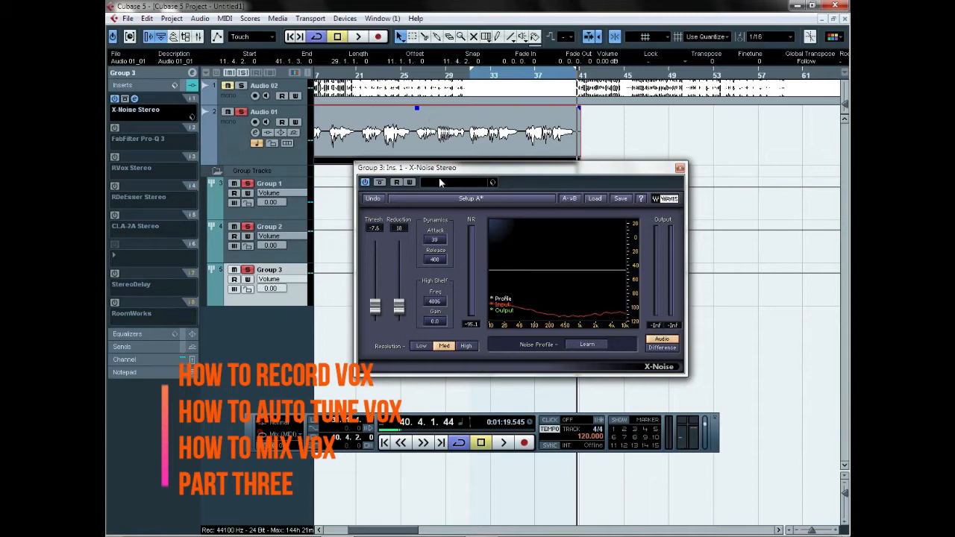
{"action": "left_click", "coordinate": [680, 169]}
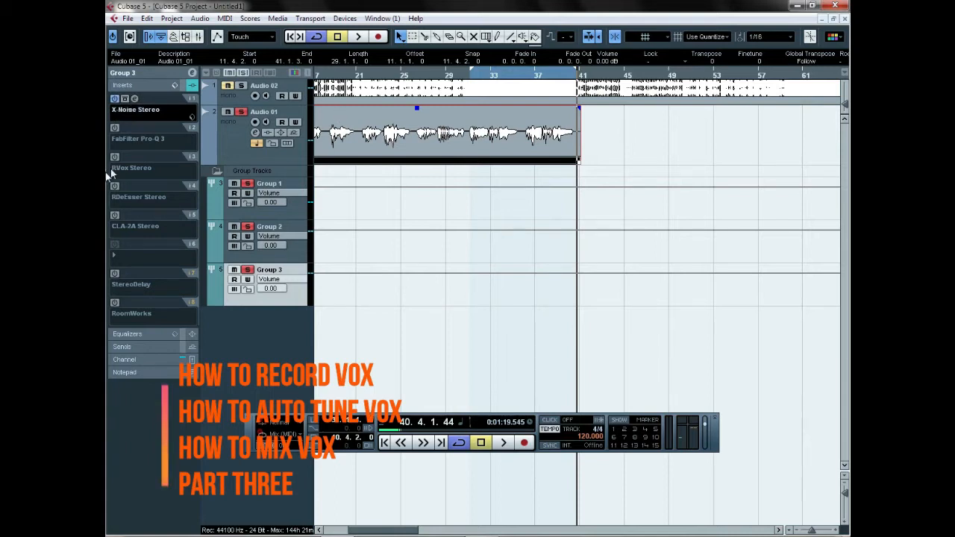
Step: Listen to the soloed vocal with Group 3's X-Noise switched off, and switch the effect back on
{"action": "left_click", "coordinate": [114, 98]}
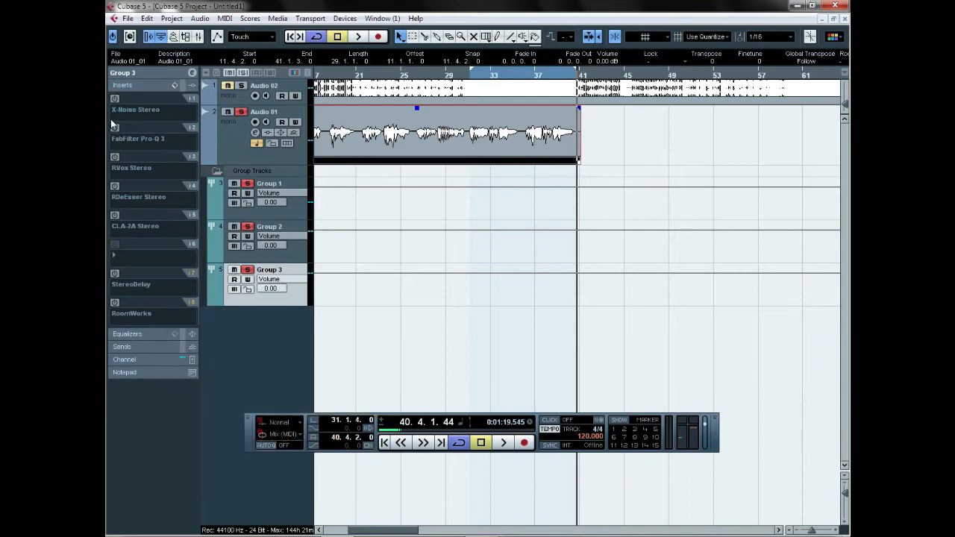
{"action": "key", "text": "space"}
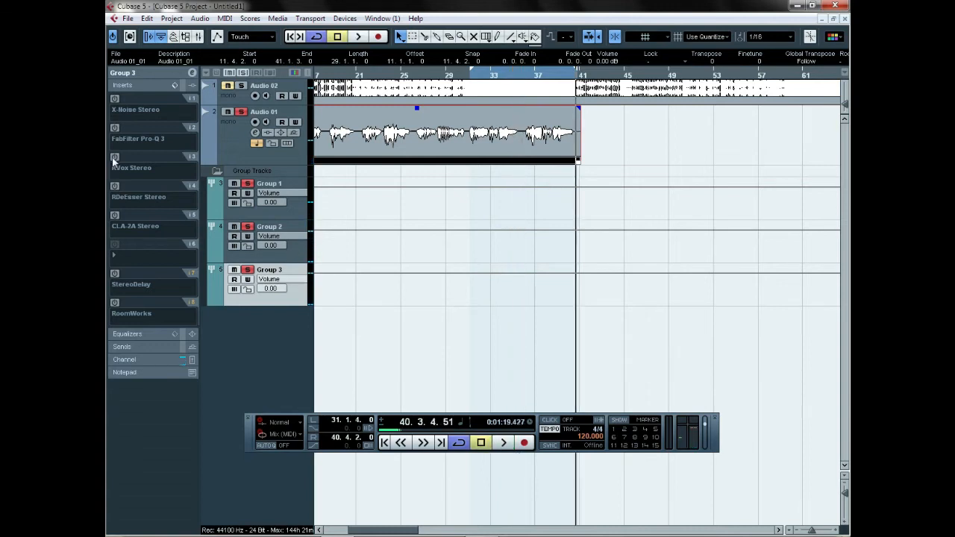
{"action": "left_click", "coordinate": [115, 98]}
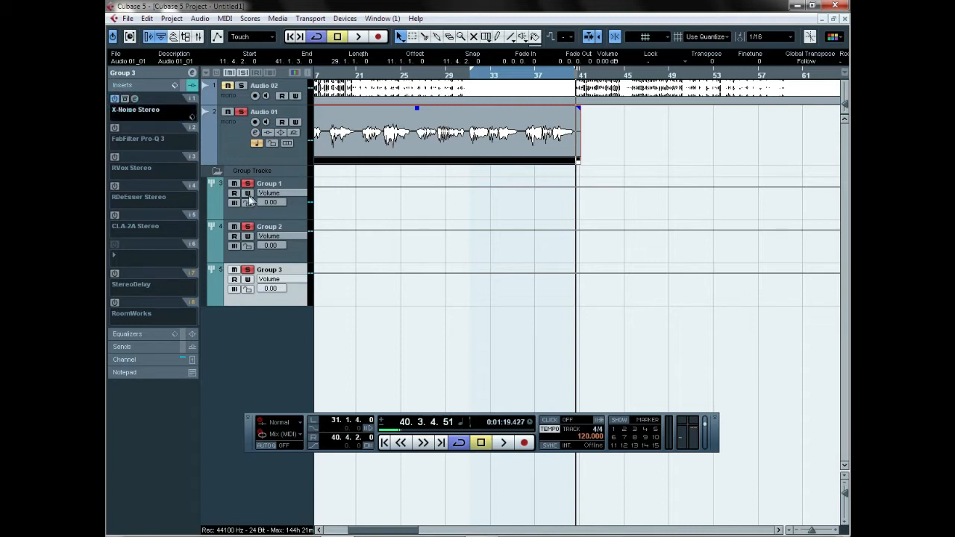
Step: Open X-Noise on Group 3 and set its threshold to -3.5 and reduction to 28 while auditioning the vocal
{"action": "left_click", "coordinate": [134, 98]}
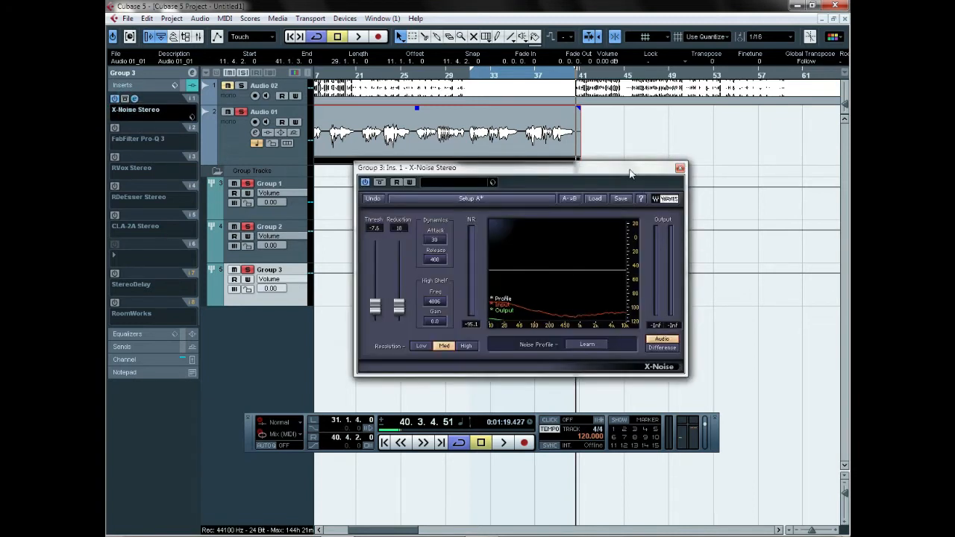
{"action": "left_click_drag", "start_coordinate": [629, 168], "coordinate": [644, 197]}
{"action": "left_click", "coordinate": [414, 335]}
{"action": "left_click", "coordinate": [414, 334]}
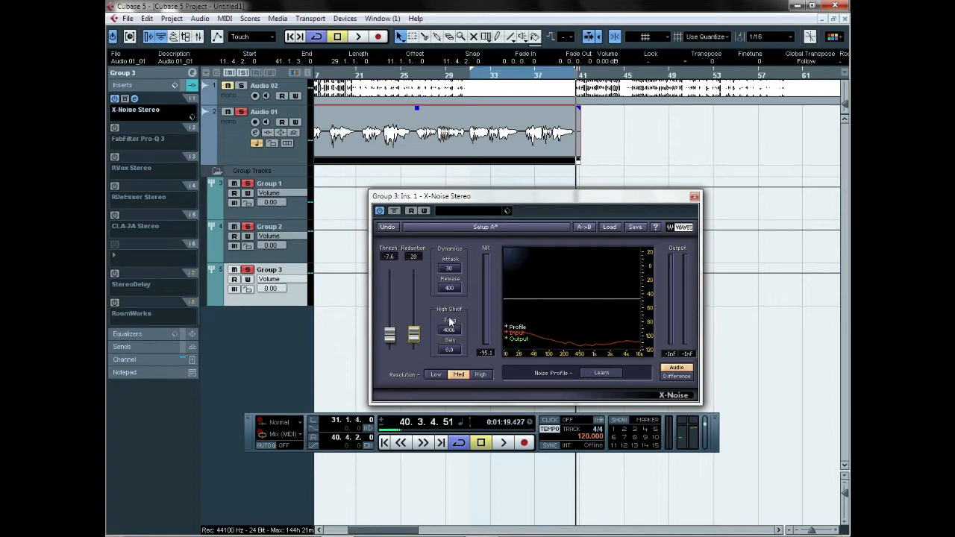
{"action": "key", "text": "space"}
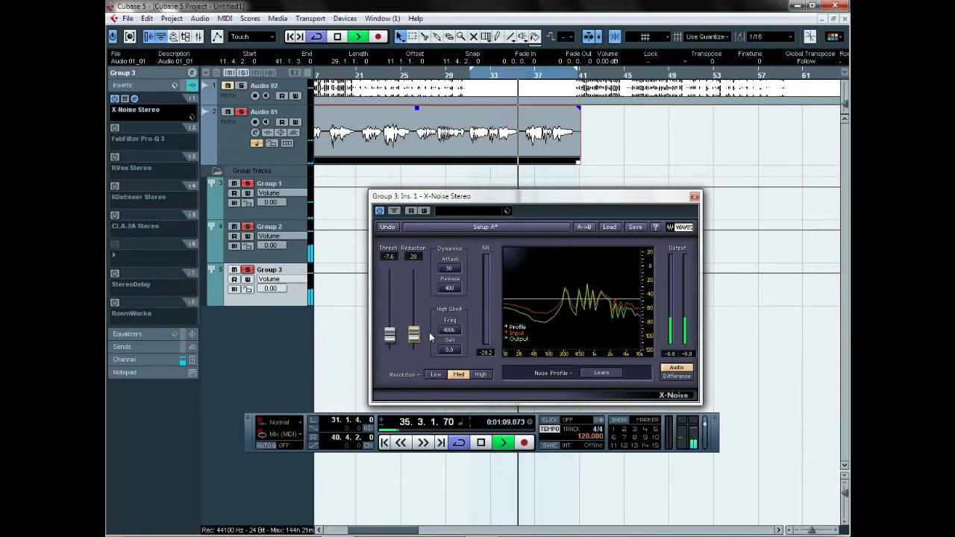
{"action": "key", "text": "space"}
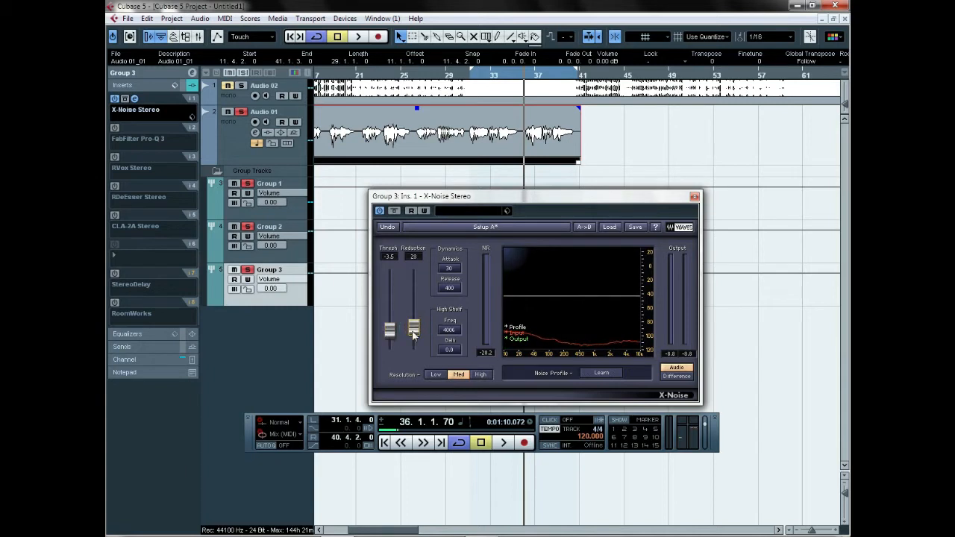
Step: Try higher noise reduction amounts during playback, settle on a reduction of 35, and close X-Noise
{"action": "key", "text": "space"}
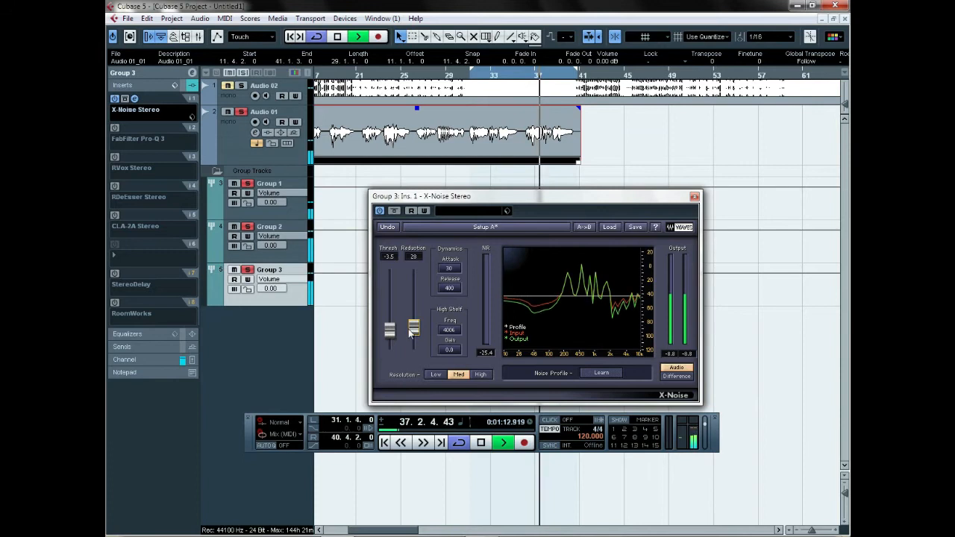
{"action": "left_click_drag", "start_coordinate": [409, 332], "coordinate": [414, 318]}
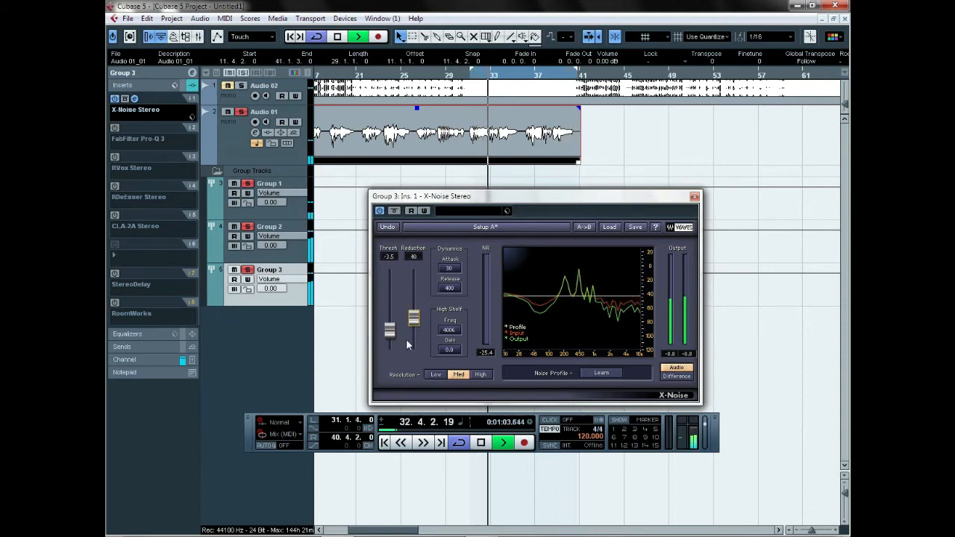
{"action": "left_click_drag", "start_coordinate": [413, 321], "coordinate": [414, 313]}
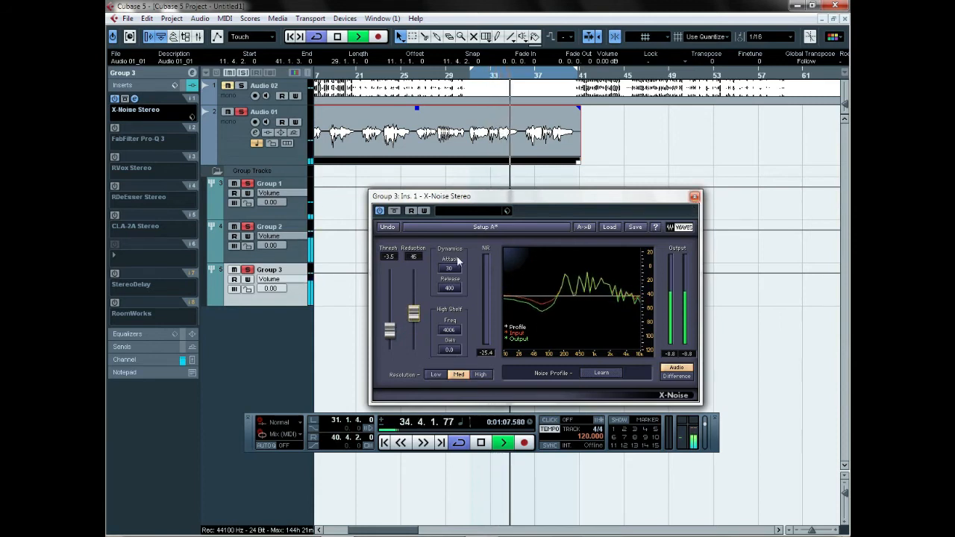
{"action": "left_click_drag", "start_coordinate": [413, 313], "coordinate": [413, 322]}
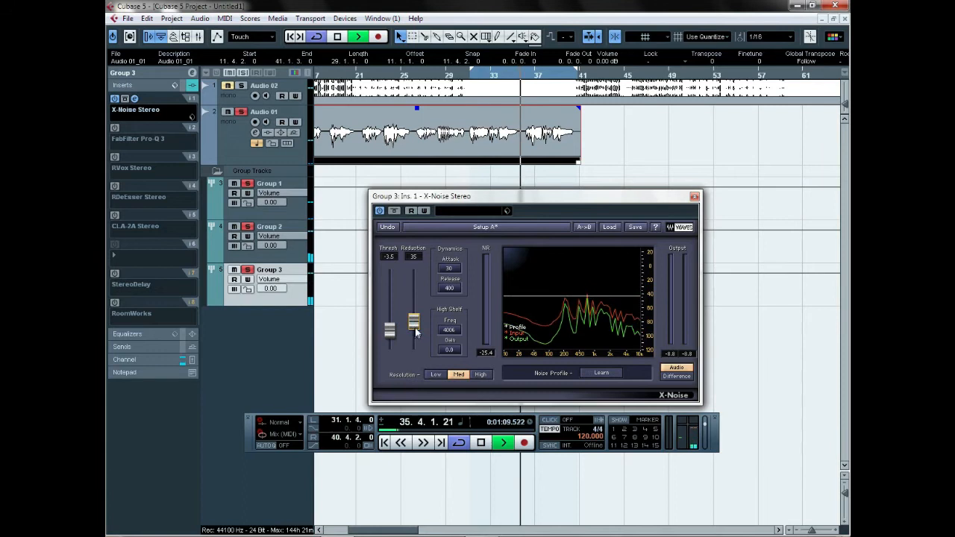
{"action": "key", "text": "space"}
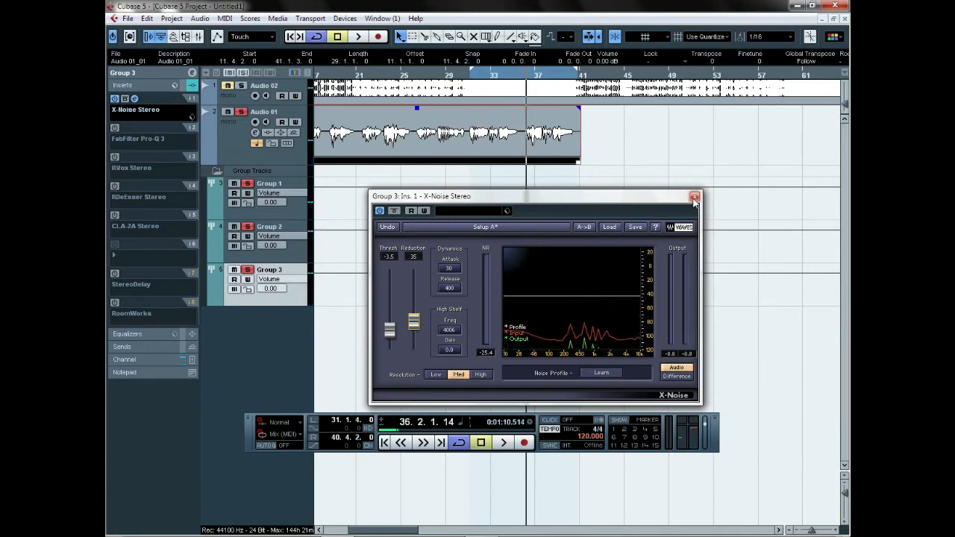
{"action": "left_click", "coordinate": [693, 197]}
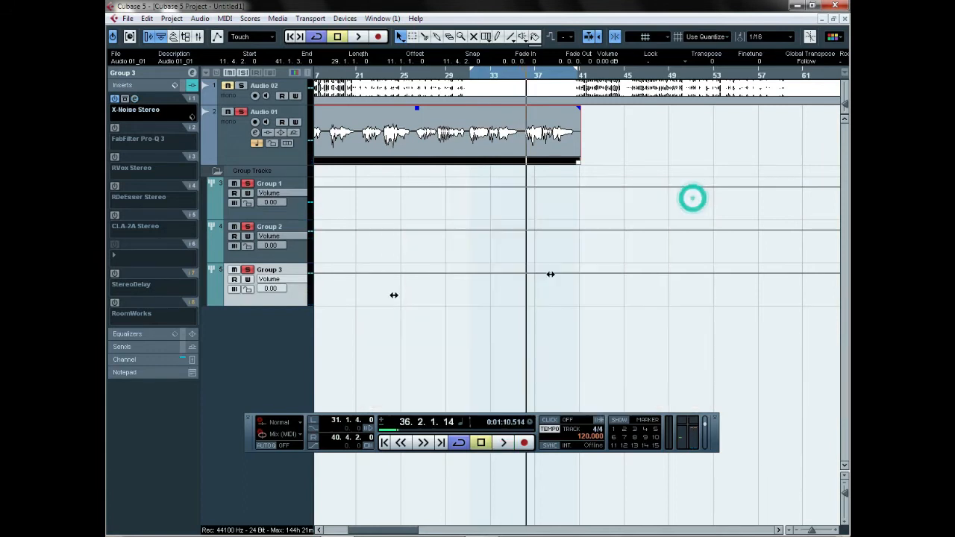
Step: Activate the FabFilter Pro-Q 3 insert on Group 3 and open its editor
{"action": "left_click", "coordinate": [115, 129]}
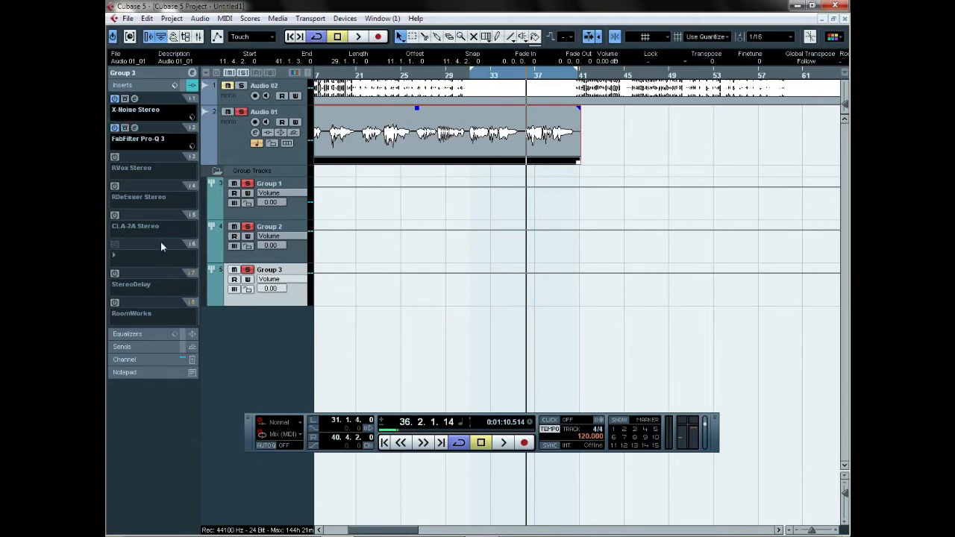
{"action": "left_click", "coordinate": [135, 128]}
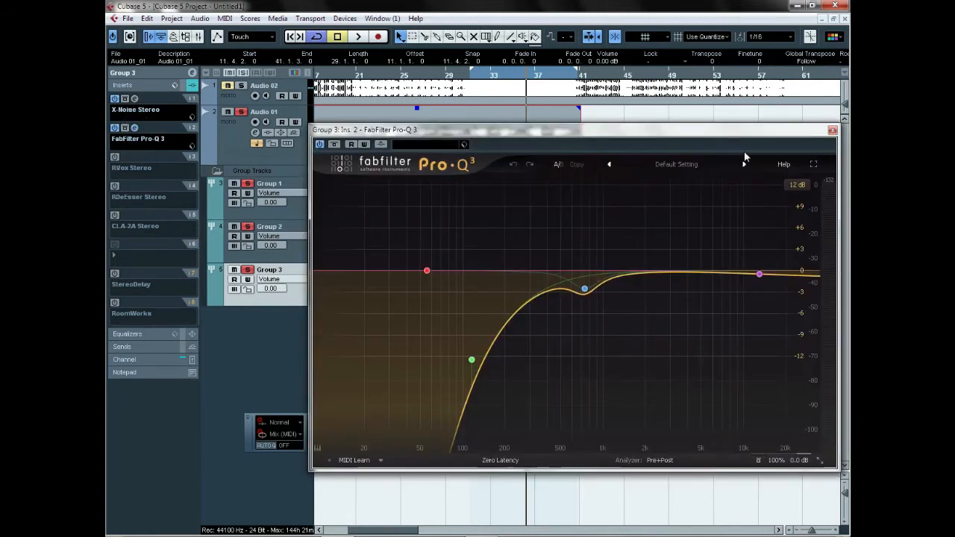
{"action": "left_click_drag", "start_coordinate": [712, 137], "coordinate": [698, 120]}
Step: Move the Pro-Q 3 bell band to 545.12 Hz at -1.39 dB and set the high shelf gain to -0.24 dB
{"action": "mouse_move", "coordinate": [569, 273]}
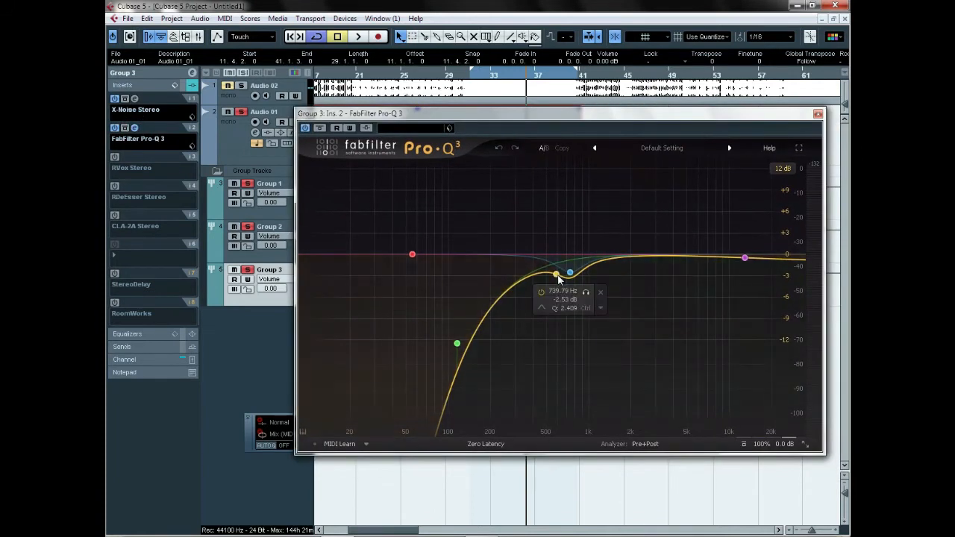
{"action": "left_click_drag", "start_coordinate": [570, 274], "coordinate": [550, 264]}
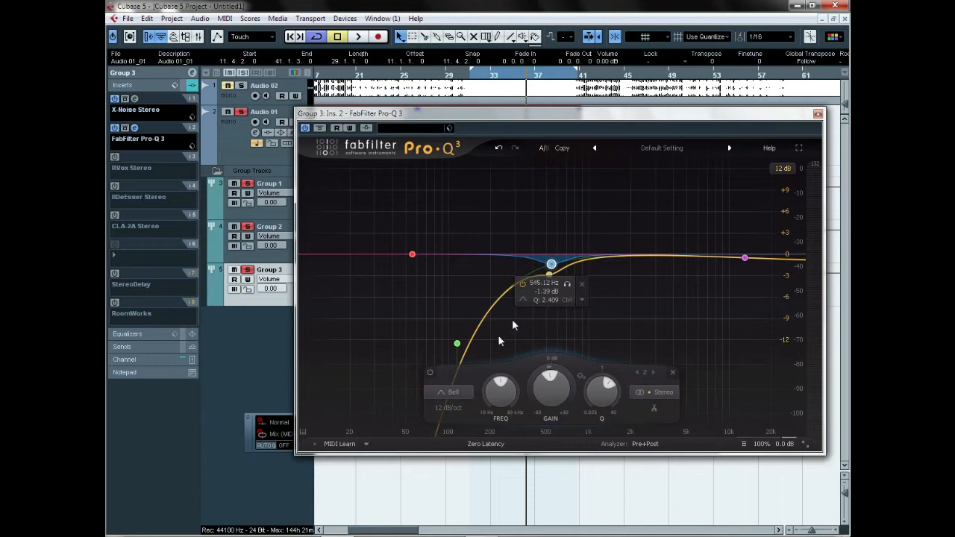
{"action": "left_click", "coordinate": [744, 256]}
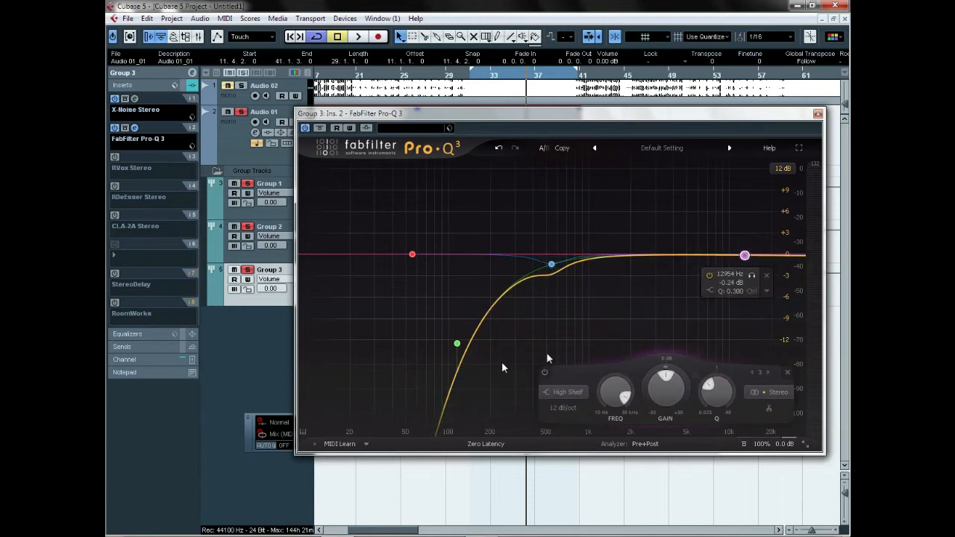
Step: While auditioning the vocal, move the bell band to 761.27 Hz at -1.47 dB and raise the low-cut frequency
{"action": "key", "text": "space"}
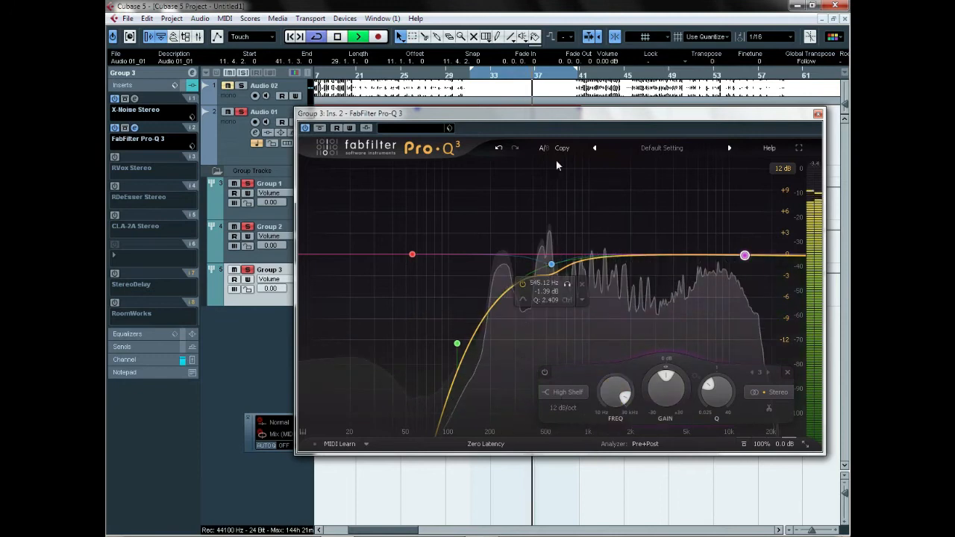
{"action": "left_click_drag", "start_coordinate": [567, 114], "coordinate": [543, 217]}
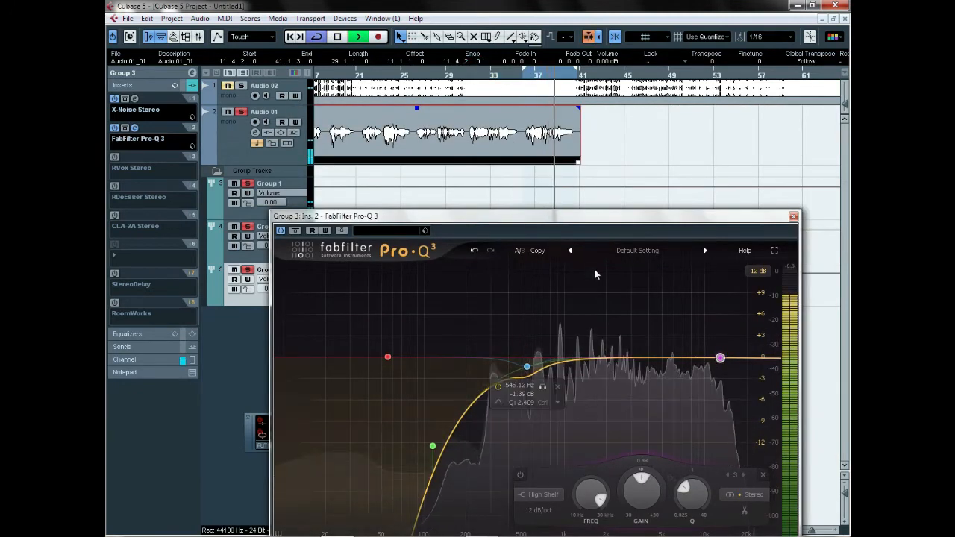
{"action": "left_click_drag", "start_coordinate": [607, 217], "coordinate": [602, 178]}
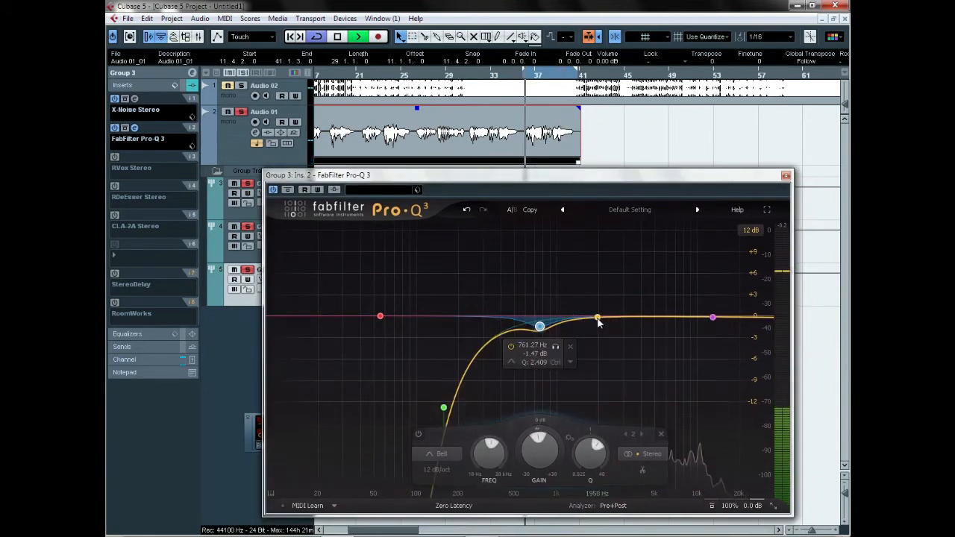
{"action": "key", "text": "space"}
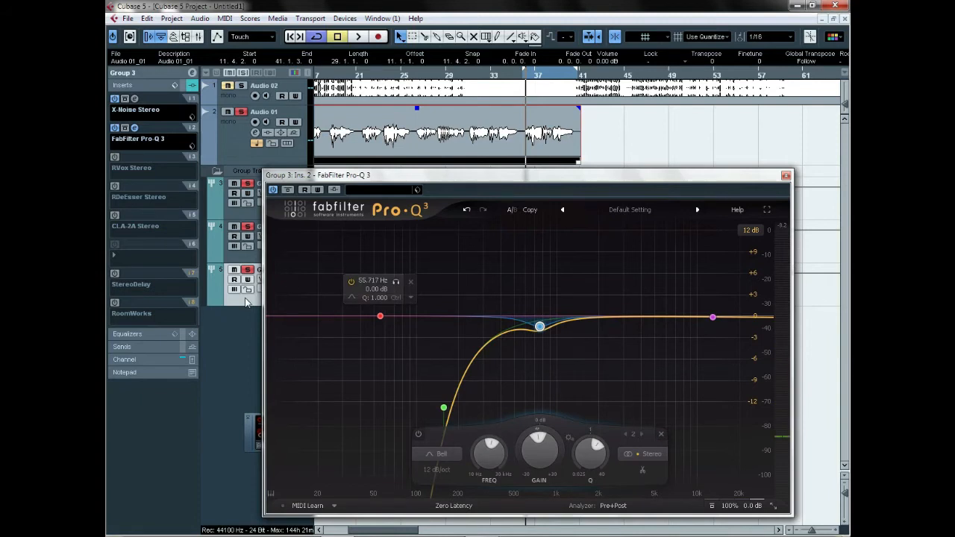
{"action": "left_click_drag", "start_coordinate": [450, 179], "coordinate": [537, 170]}
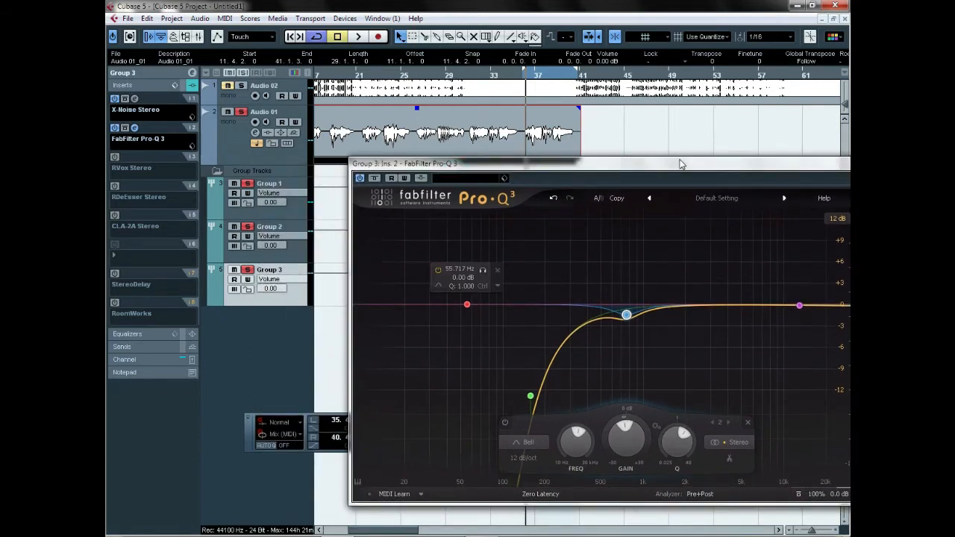
Step: Close the Group 3 equalizer and load FabFilter Pro-Q 3 in the first insert slot of the Audio 01 track
{"action": "left_click_drag", "start_coordinate": [682, 162], "coordinate": [571, 160]}
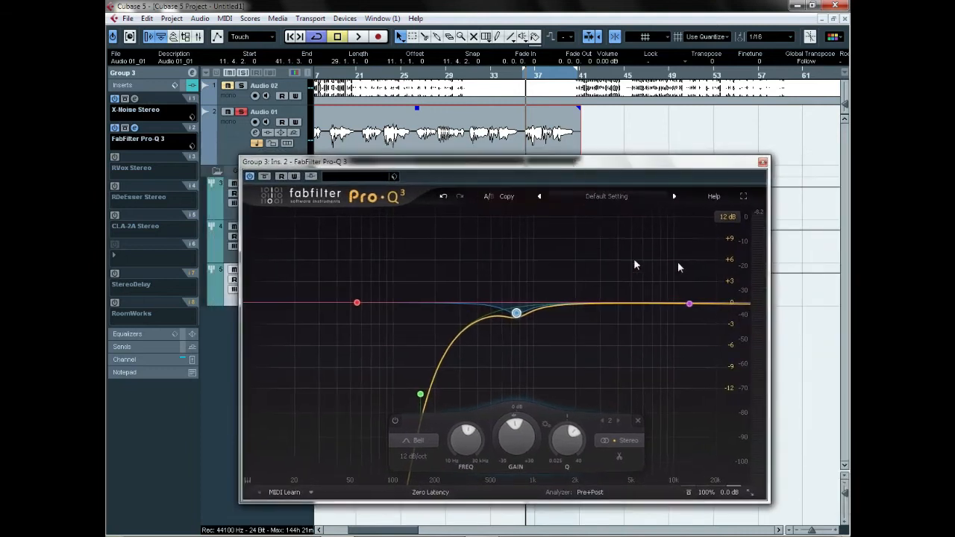
{"action": "left_click", "coordinate": [763, 162]}
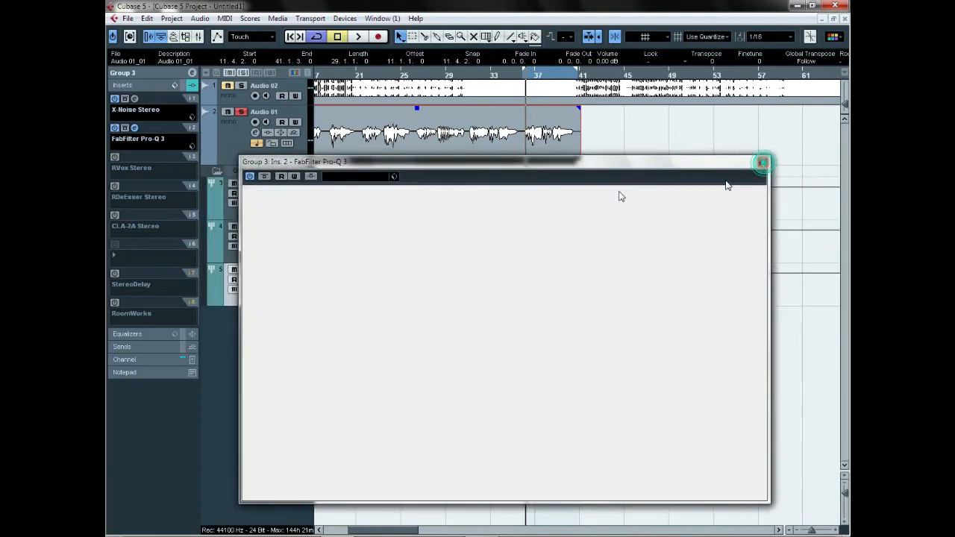
{"action": "left_click", "coordinate": [231, 146]}
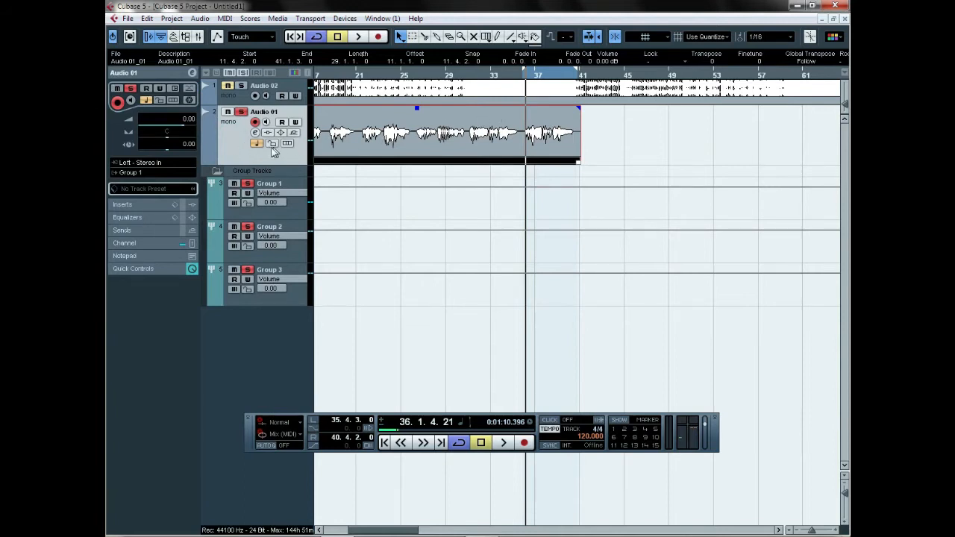
{"action": "left_click", "coordinate": [143, 204]}
{"action": "left_click", "coordinate": [131, 114]}
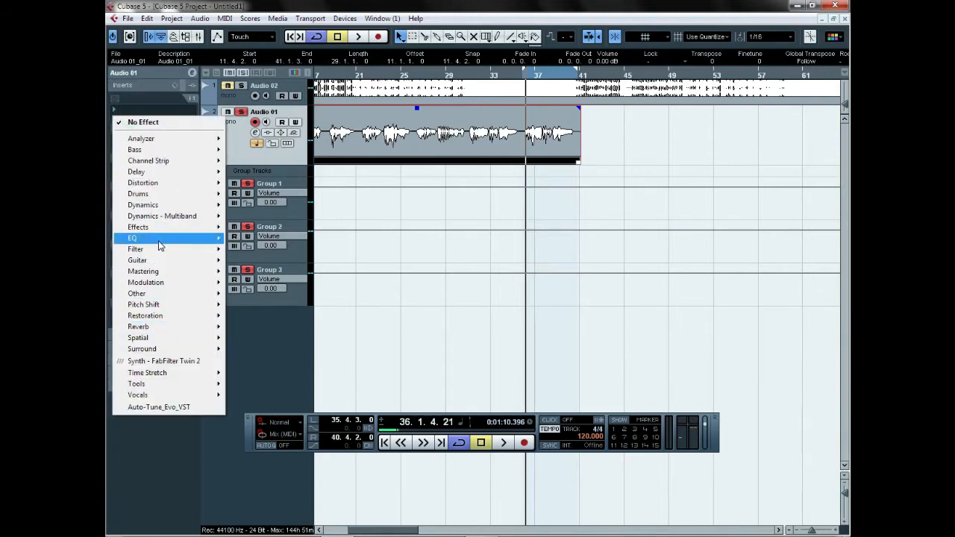
{"action": "mouse_move", "coordinate": [161, 238]}
{"action": "left_click", "coordinate": [298, 155]}
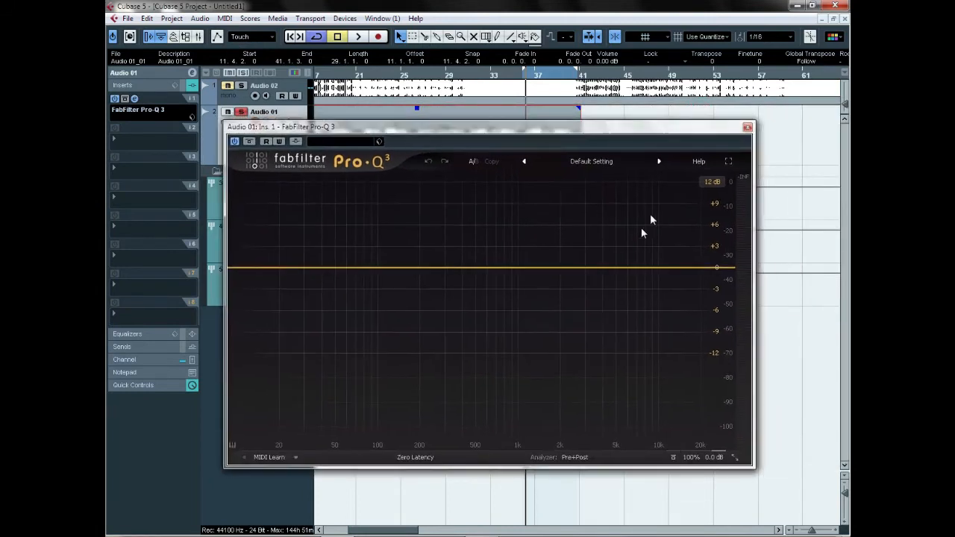
Step: Add a bell band with Q 40 and, while auditioning the vocal, set it to 539.94 Hz at -6.86 dB
{"action": "left_click_drag", "start_coordinate": [474, 268], "coordinate": [518, 237]}
{"action": "scroll", "coordinate": [490, 221], "scroll_direction": "up", "scroll_amount": 10}
{"action": "key", "text": "space"}
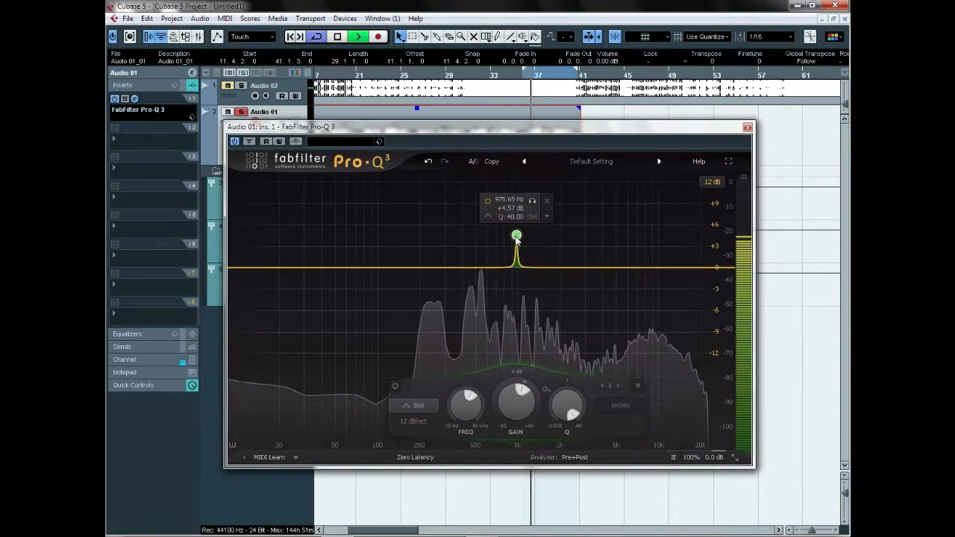
{"action": "left_click_drag", "start_coordinate": [518, 237], "coordinate": [480, 322]}
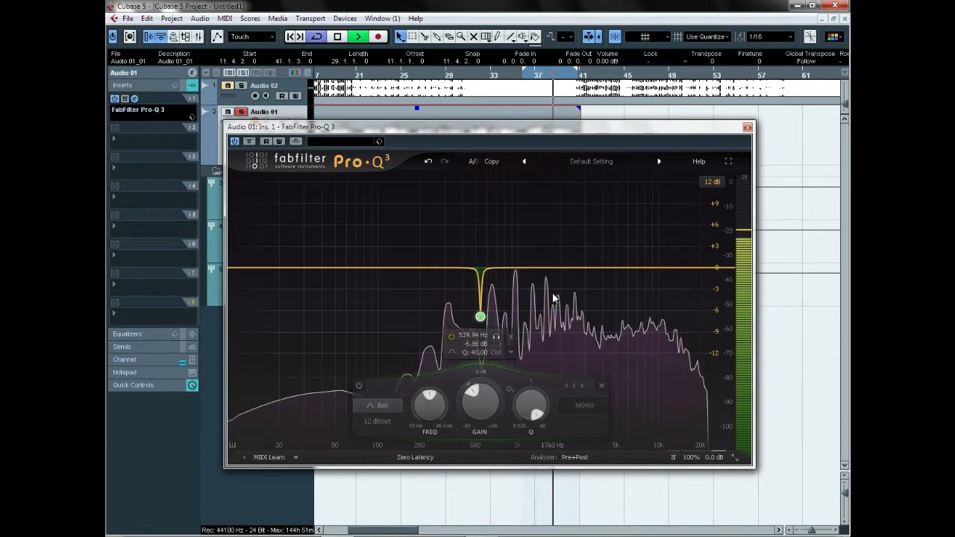
{"action": "mouse_move", "coordinate": [534, 320]}
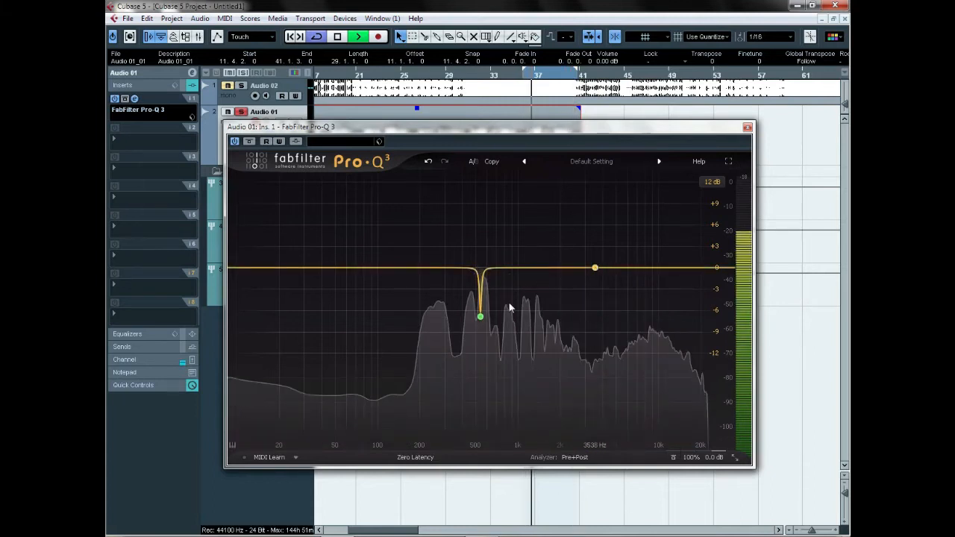
{"action": "mouse_move", "coordinate": [482, 317]}
{"action": "key", "text": "space"}
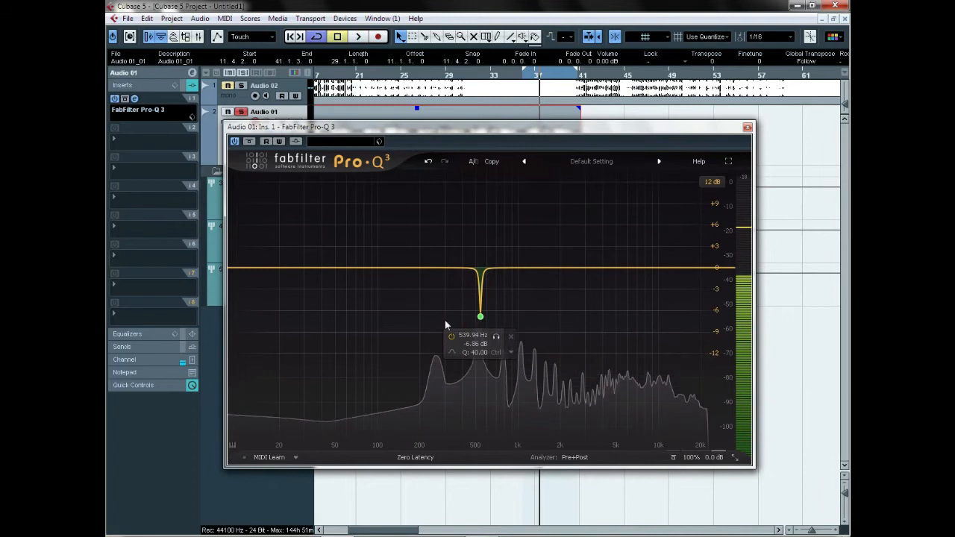
Step: Bypass the Audio 01 Pro-Q 3, audition the unprocessed vocal, and re-enable the plug-in
{"action": "left_click", "coordinate": [234, 141]}
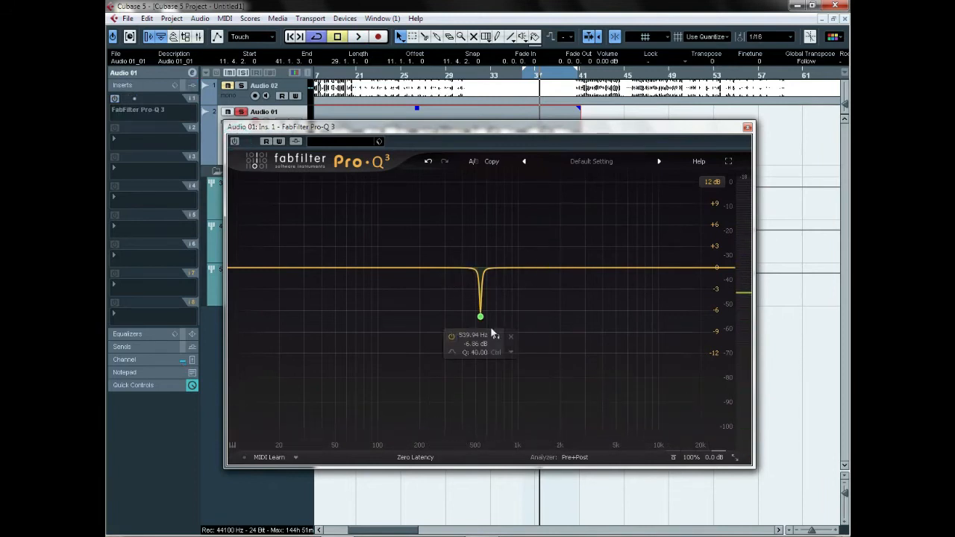
{"action": "key", "text": "space"}
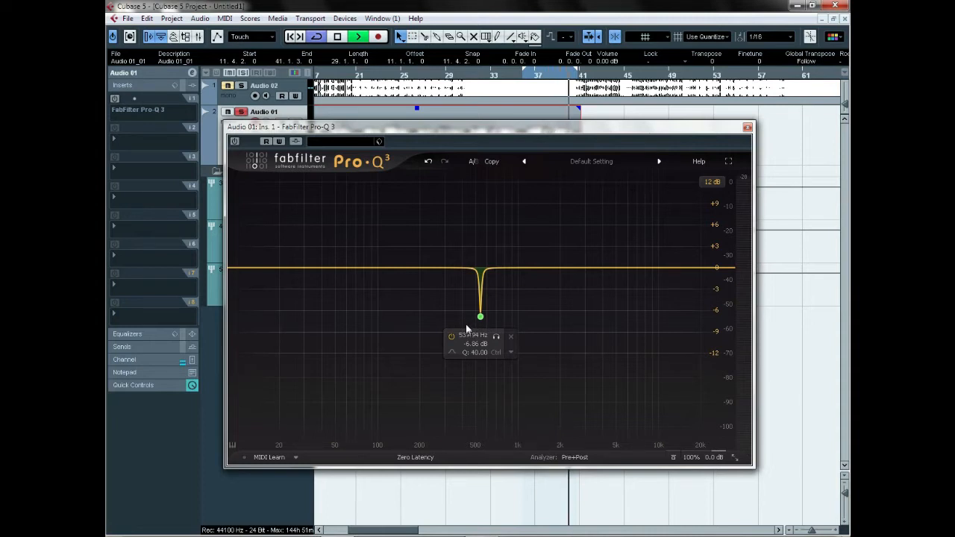
{"action": "key", "text": "space"}
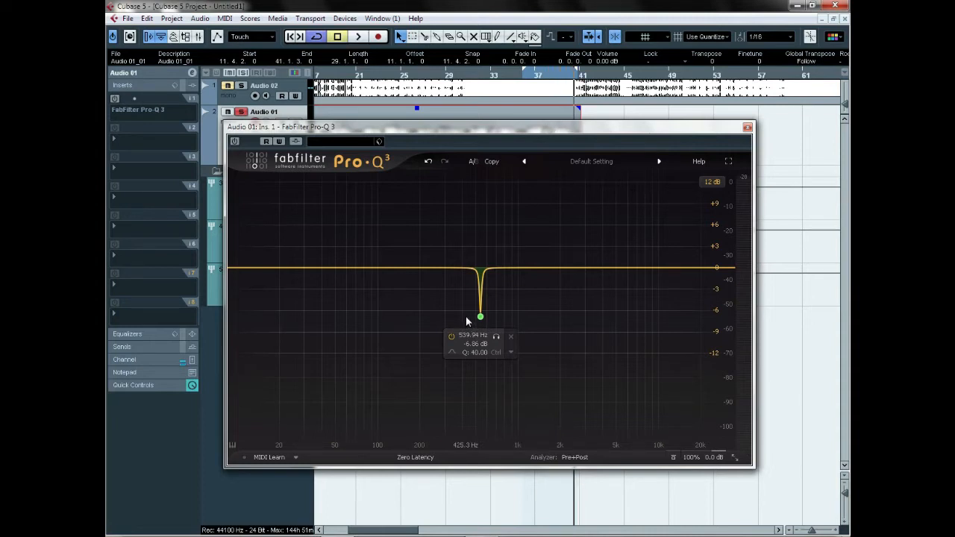
{"action": "left_click", "coordinate": [235, 141]}
Step: During playback, move the bell cut to 571.75 Hz at -5.80 dB, widen its Q, close the editor and stop playback
{"action": "mouse_move", "coordinate": [481, 318]}
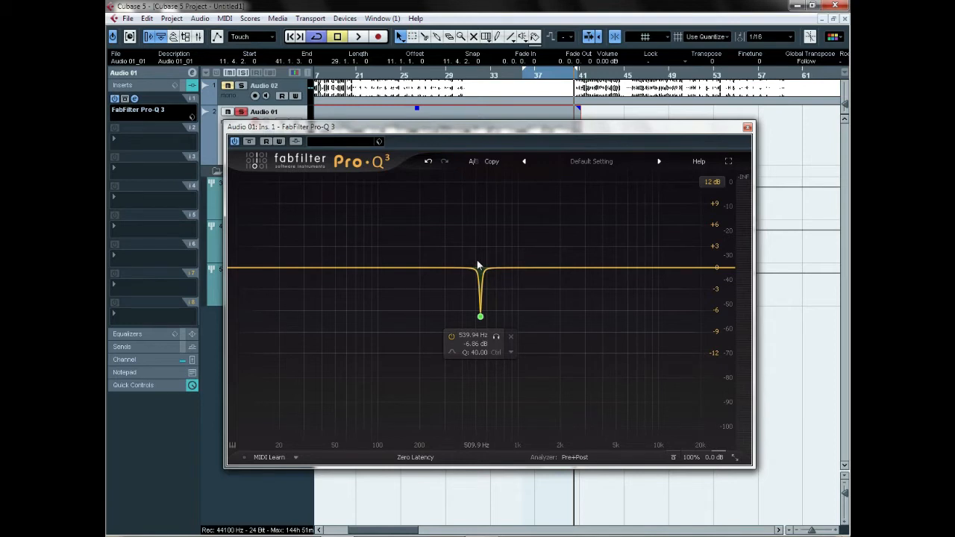
{"action": "left_click_drag", "start_coordinate": [481, 321], "coordinate": [479, 313]}
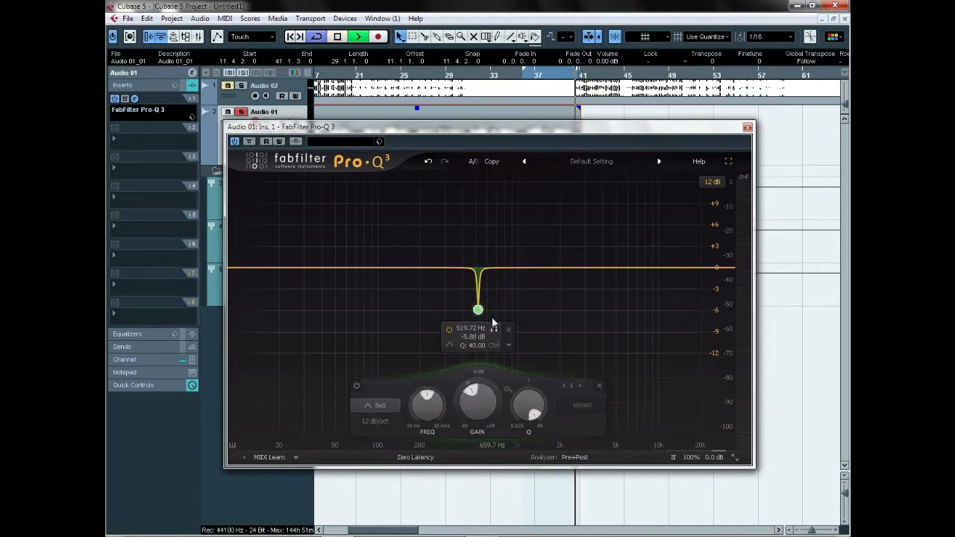
{"action": "left_click_drag", "start_coordinate": [478, 310], "coordinate": [486, 312]}
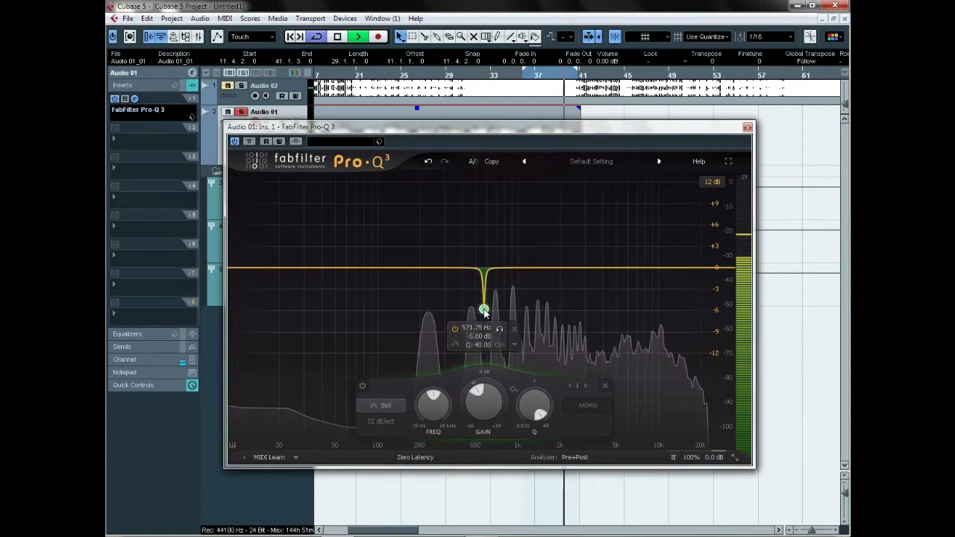
{"action": "scroll", "coordinate": [484, 312], "scroll_direction": "down", "scroll_amount": 10}
{"action": "scroll", "coordinate": [484, 312], "scroll_direction": "up", "scroll_amount": 5}
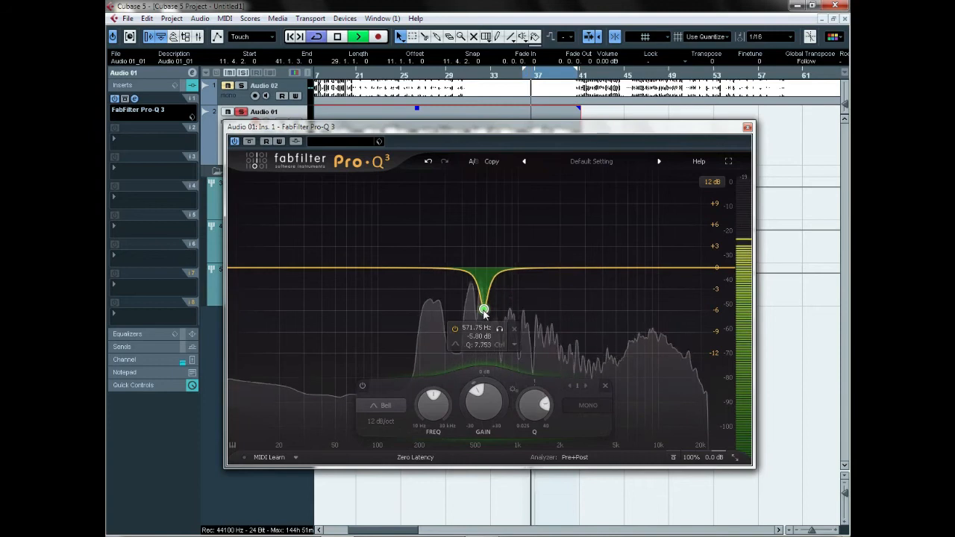
{"action": "scroll", "coordinate": [484, 312], "scroll_direction": "up", "scroll_amount": 2}
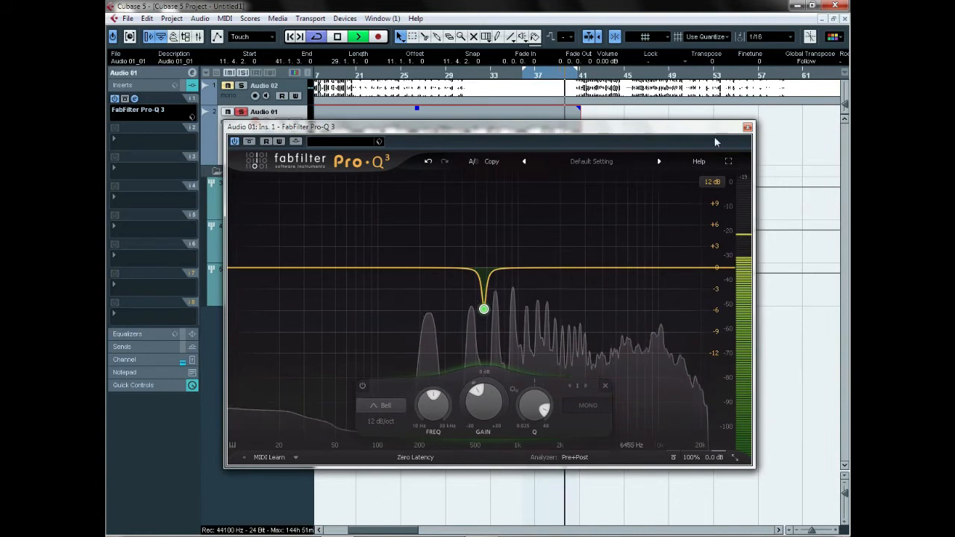
{"action": "left_click", "coordinate": [749, 127]}
{"action": "key", "text": "space"}
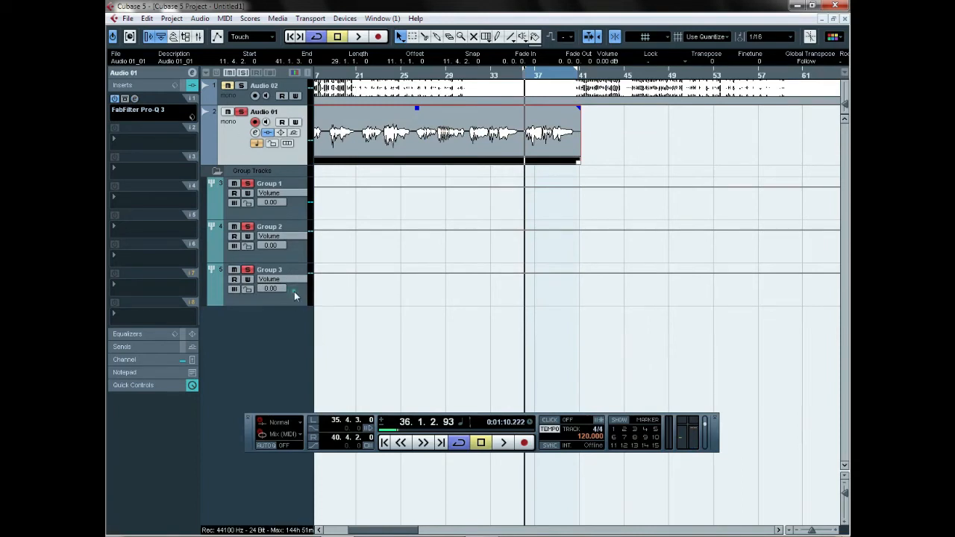
Step: Reopen the FabFilter Pro-Q 3 editor on Group 3 and reposition its window over the project
{"action": "left_click", "coordinate": [294, 292]}
{"action": "left_click", "coordinate": [136, 129]}
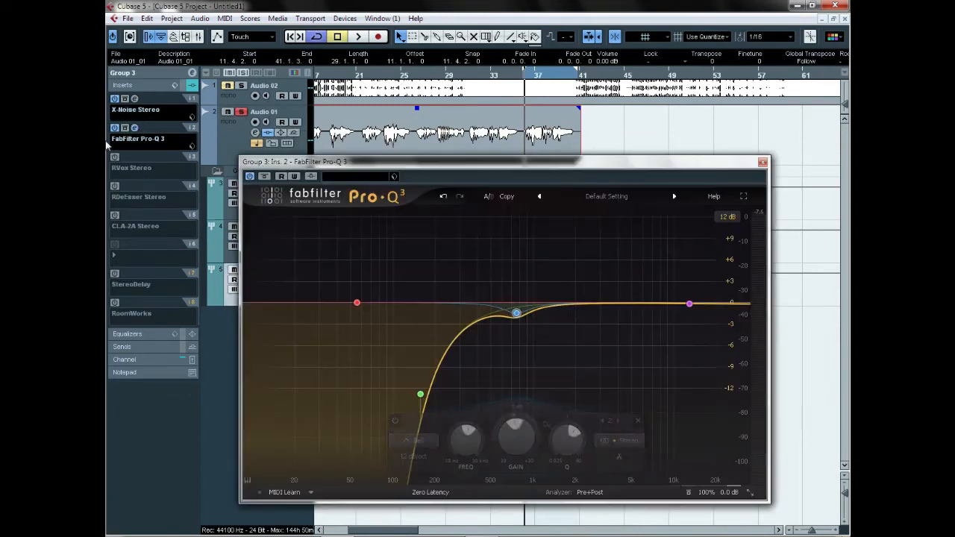
{"action": "left_click", "coordinate": [610, 164]}
{"action": "left_click_drag", "start_coordinate": [610, 164], "coordinate": [618, 127]}
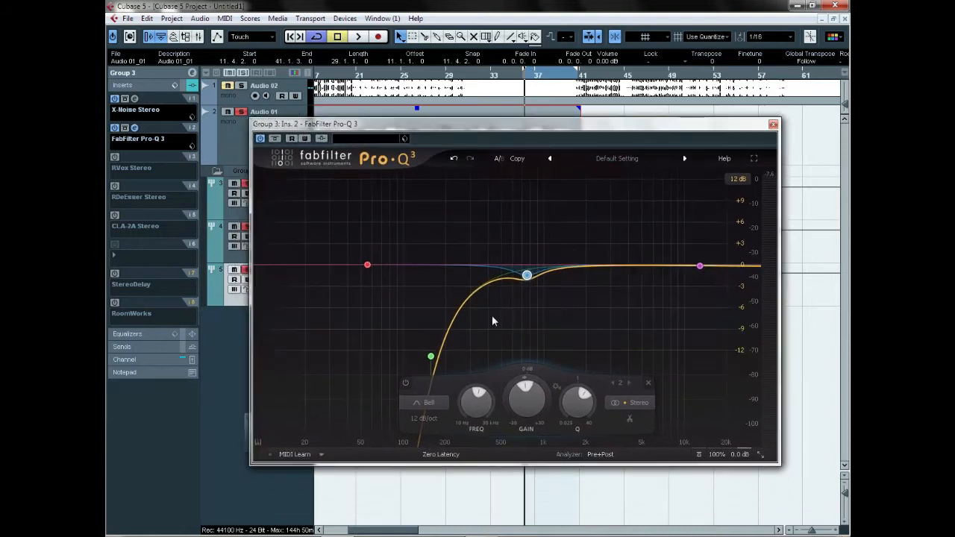
Step: Set the bell band to 966.38 Hz at -1.14 dB and raise the low-cut frequency to about 200 Hz
{"action": "left_click_drag", "start_coordinate": [429, 357], "coordinate": [433, 354]}
{"action": "left_click_drag", "start_coordinate": [527, 275], "coordinate": [542, 273]}
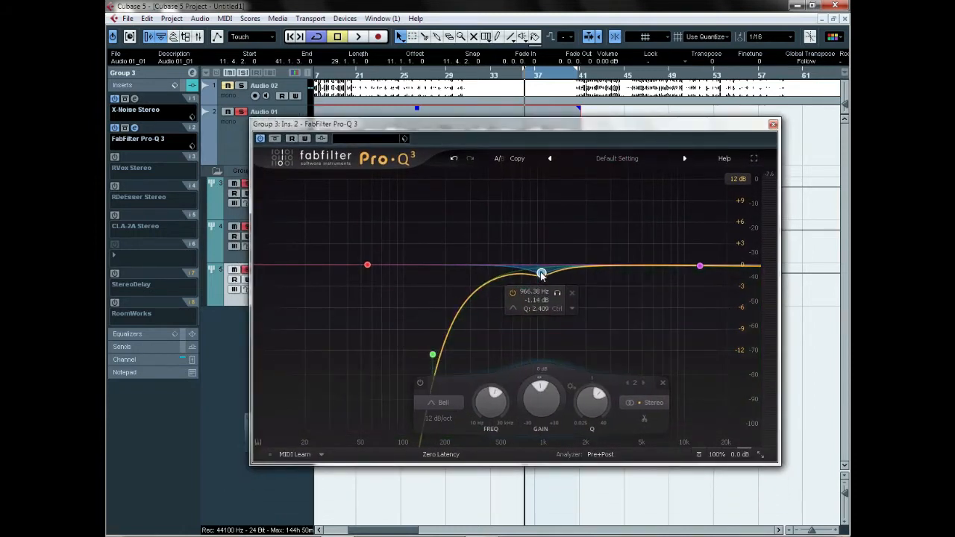
{"action": "left_click_drag", "start_coordinate": [434, 355], "coordinate": [444, 356]}
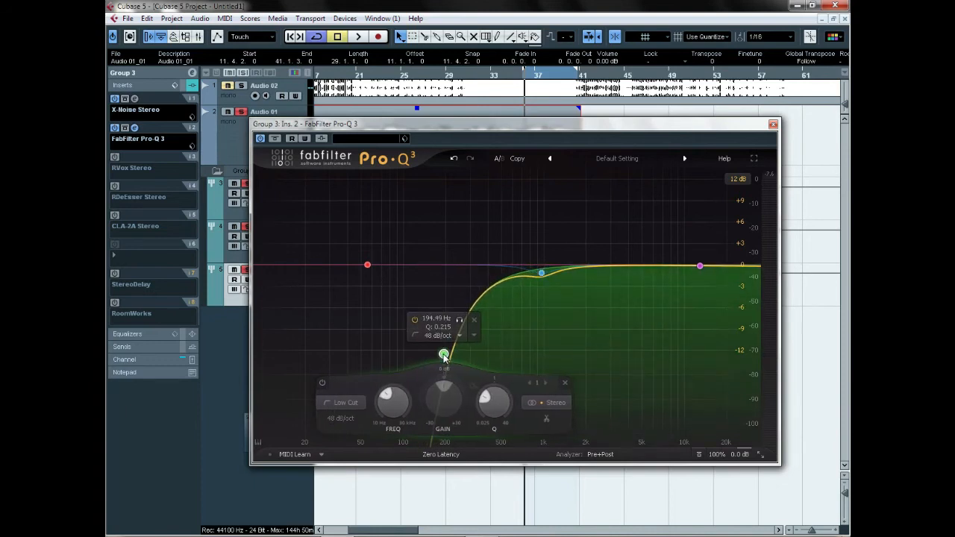
{"action": "left_click_drag", "start_coordinate": [608, 125], "coordinate": [600, 170]}
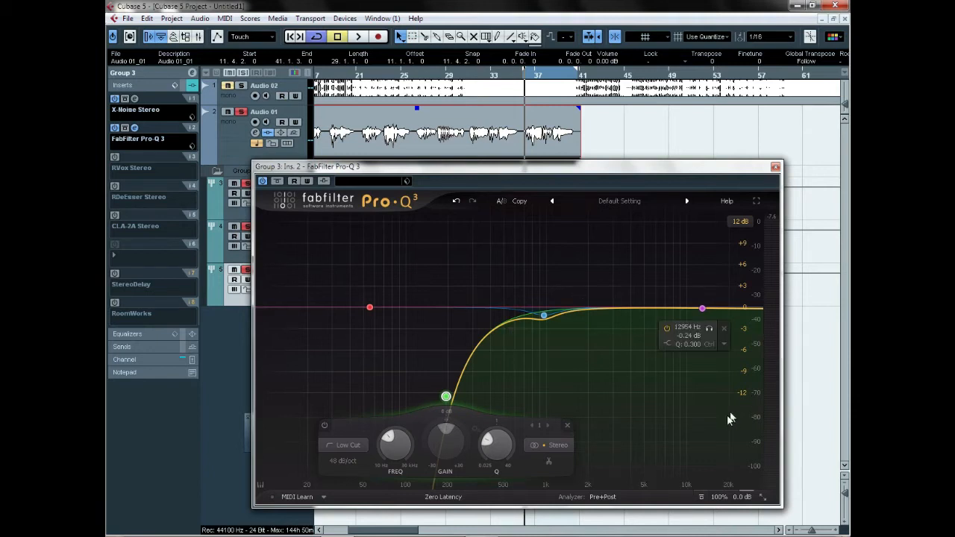
{"action": "left_click_drag", "start_coordinate": [446, 400], "coordinate": [448, 399]}
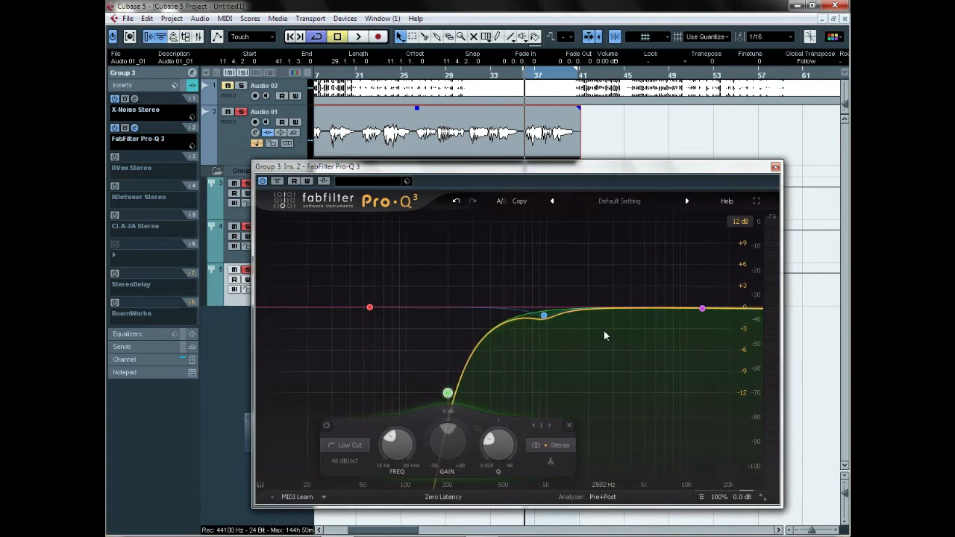
Step: While auditioning, steepen the low cut to 96 dB/oct and move the existing bell band to about 630 Hz at about -5 dB
{"action": "key", "text": "space"}
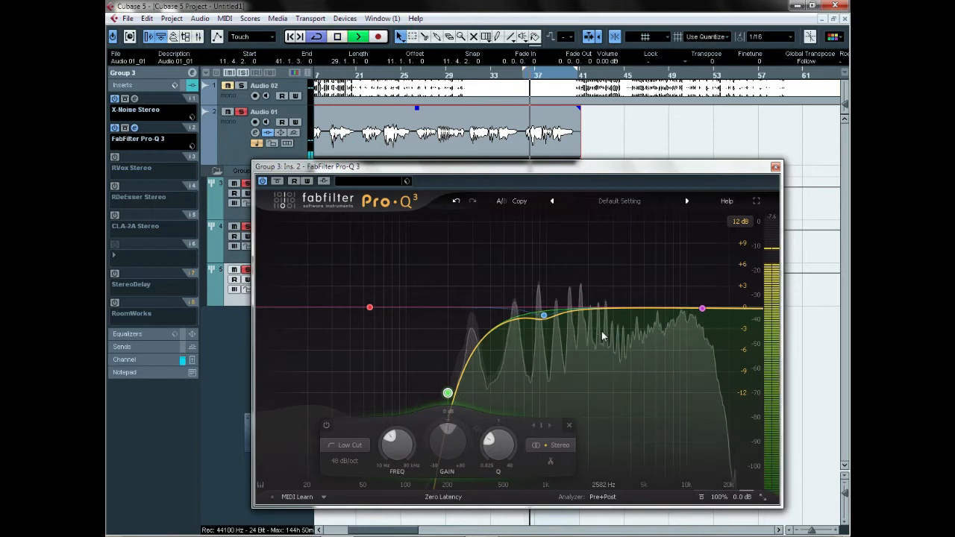
{"action": "left_click_drag", "start_coordinate": [447, 394], "coordinate": [447, 361]}
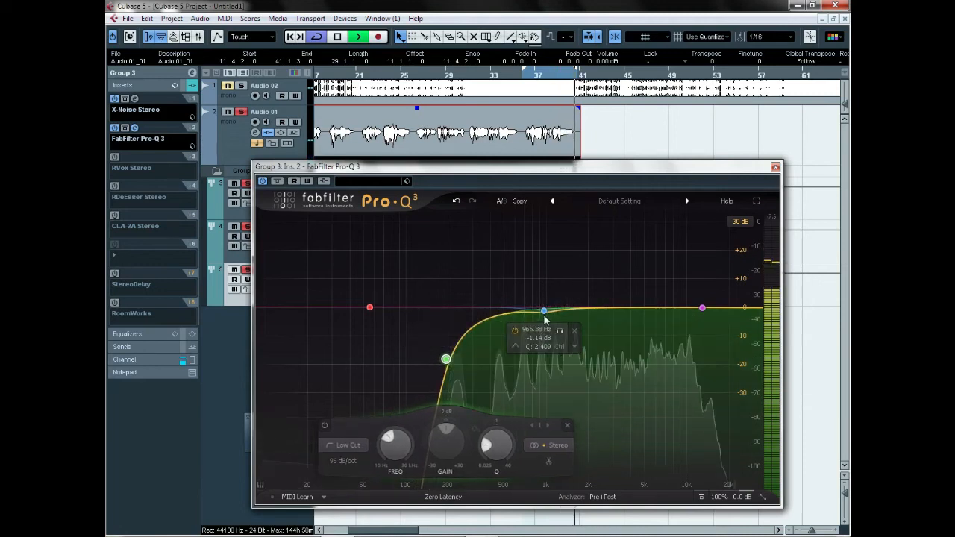
{"action": "left_click_drag", "start_coordinate": [543, 313], "coordinate": [518, 325]}
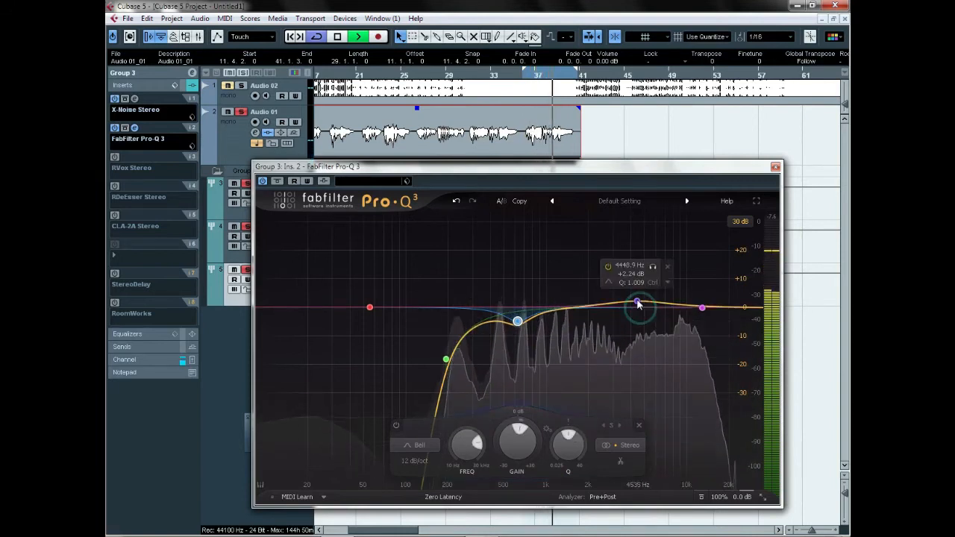
Step: Add another bell band and shape it into a narrow cut at 4161.4 Hz, -3.88 dB, with Q 25.47
{"action": "left_click_drag", "start_coordinate": [637, 309], "coordinate": [636, 302]}
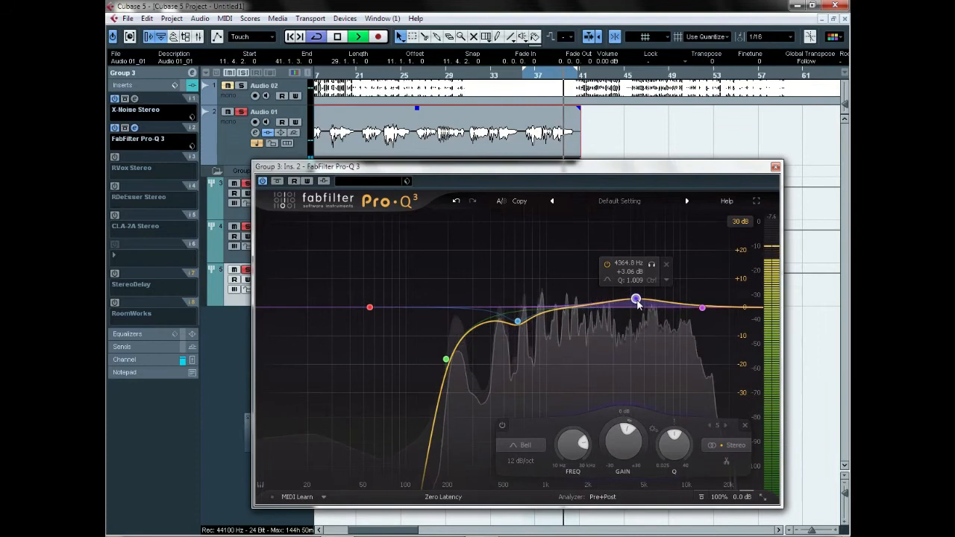
{"action": "mouse_move", "coordinate": [638, 302]}
{"action": "left_mouse_down"}
{"action": "mouse_move", "coordinate": [640, 323]}
{"action": "mouse_move", "coordinate": [632, 320]}
{"action": "left_mouse_up"}
{"action": "scroll", "coordinate": [640, 324], "scroll_direction": "up", "scroll_amount": 10}
{"action": "scroll", "coordinate": [638, 321], "scroll_direction": "up", "scroll_amount": 4}
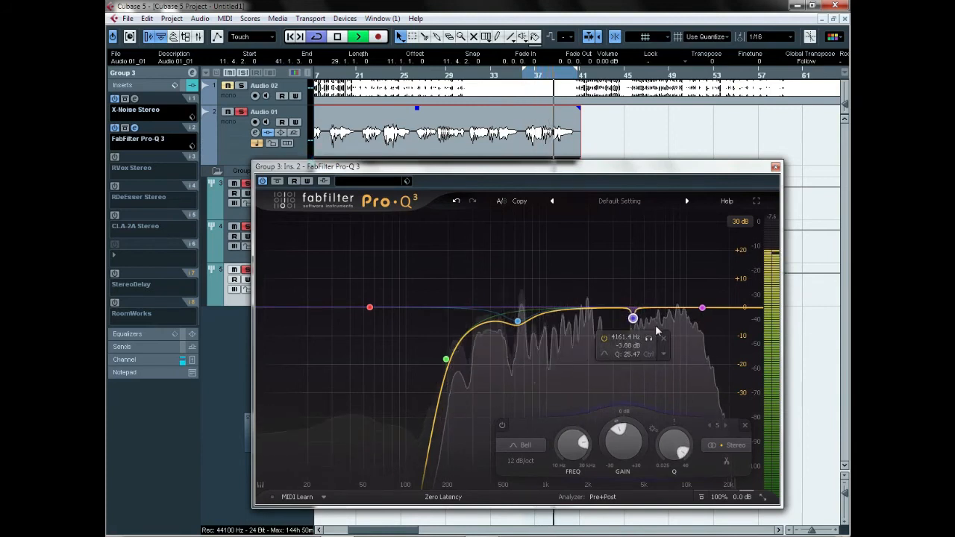
Step: Move the narrow cut to just under 2 kHz at about -9 dB and close the equalizer
{"action": "scroll", "coordinate": [634, 320], "scroll_direction": "down", "scroll_amount": 1}
{"action": "scroll", "coordinate": [634, 320], "scroll_direction": "up", "scroll_amount": 3}
{"action": "left_click_drag", "start_coordinate": [634, 320], "coordinate": [587, 333]}
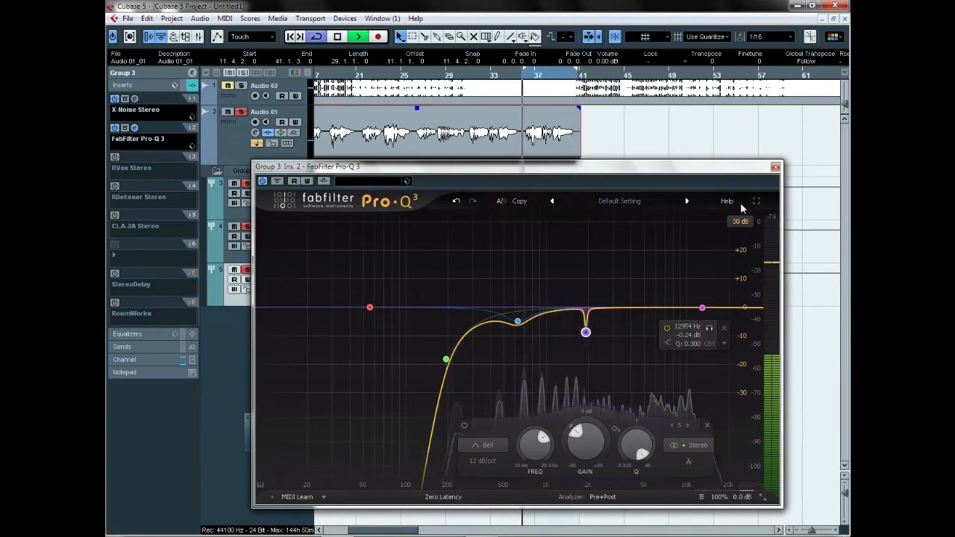
{"action": "left_click", "coordinate": [776, 169]}
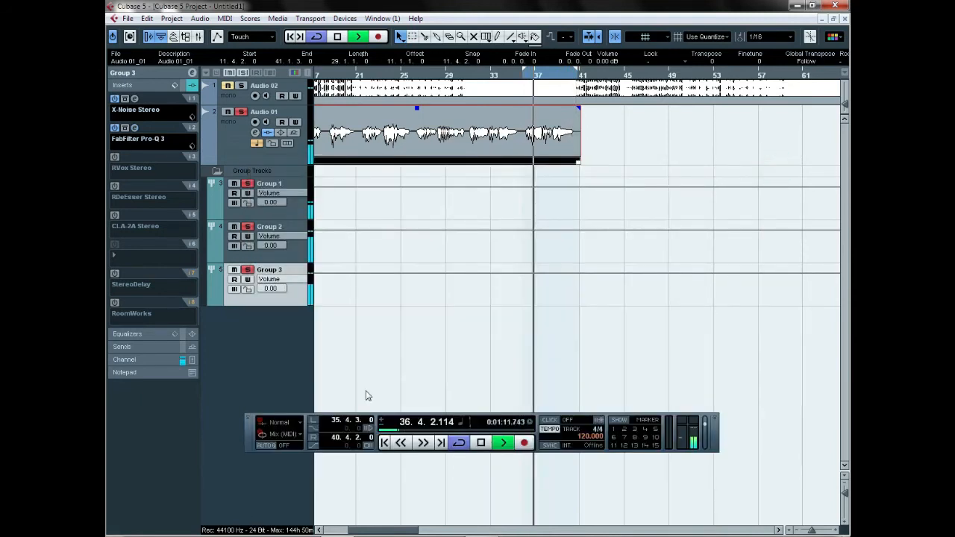
Step: Activate the RVox Stereo insert on Group 3, open its editor, and reposition the window below the vocal waveform
{"action": "left_click", "coordinate": [115, 157]}
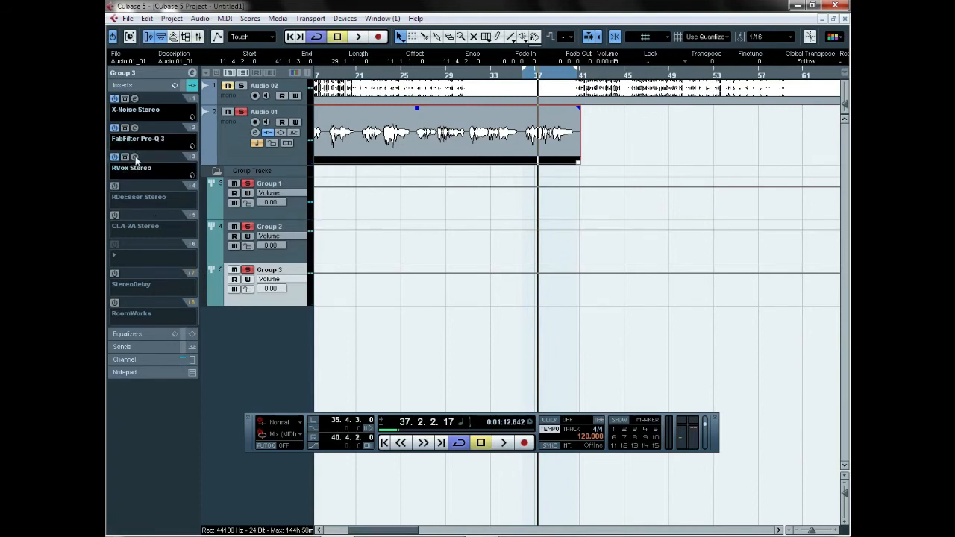
{"action": "left_click", "coordinate": [135, 158]}
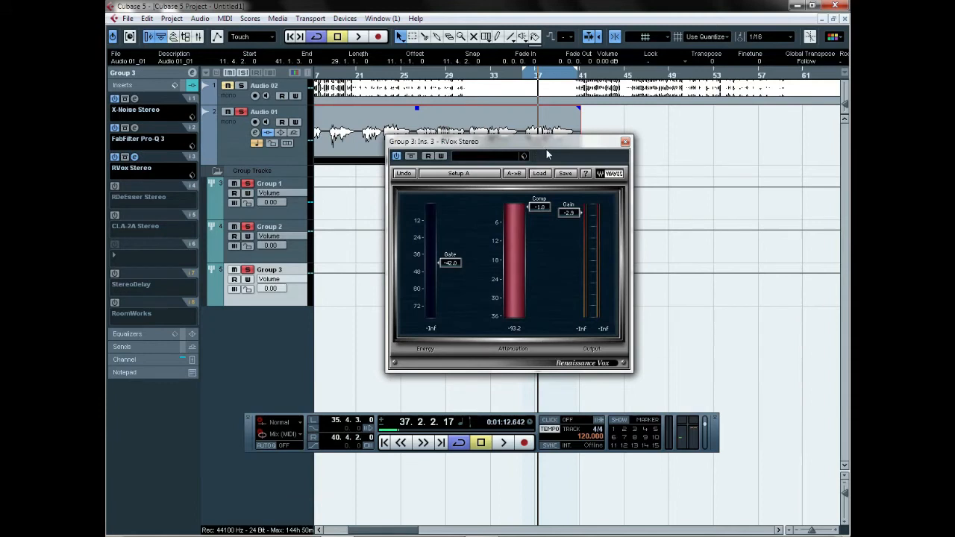
{"action": "left_click_drag", "start_coordinate": [547, 148], "coordinate": [525, 183]}
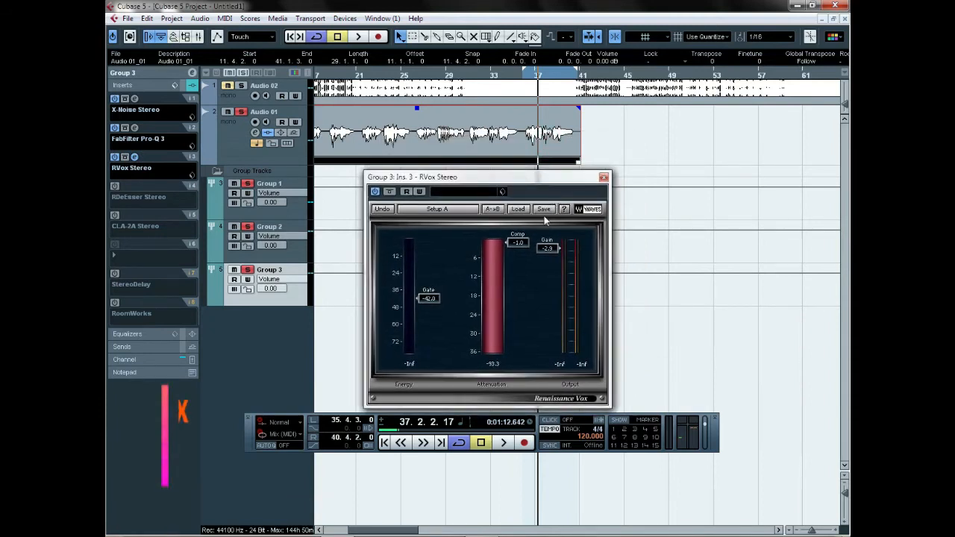
{"action": "left_click_drag", "start_coordinate": [486, 183], "coordinate": [528, 170]}
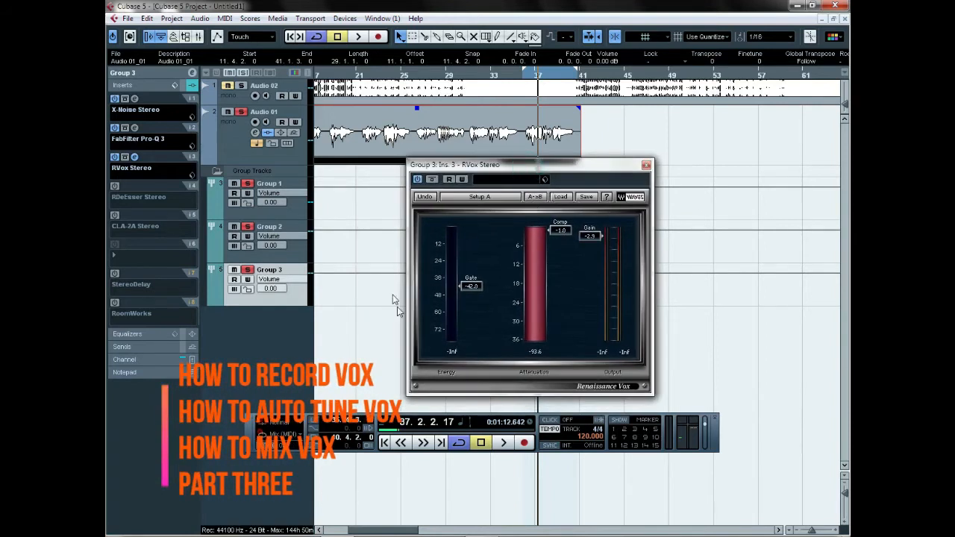
Step: Set the RVox gain to -3.5 and the gate to -36.8 while auditioning the vocal, and close the compressor
{"action": "left_click", "coordinate": [562, 230]}
{"action": "left_click", "coordinate": [565, 263]}
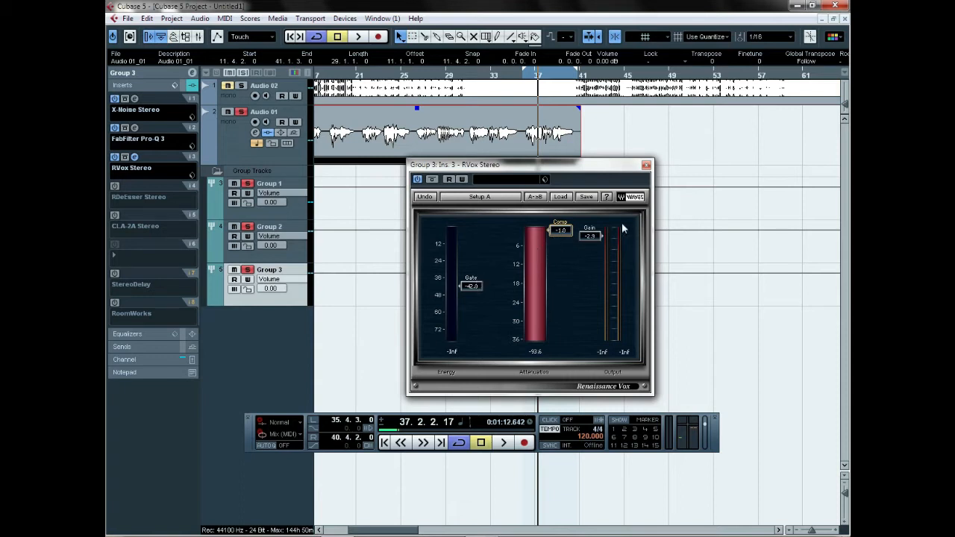
{"action": "left_click_drag", "start_coordinate": [596, 239], "coordinate": [597, 241]}
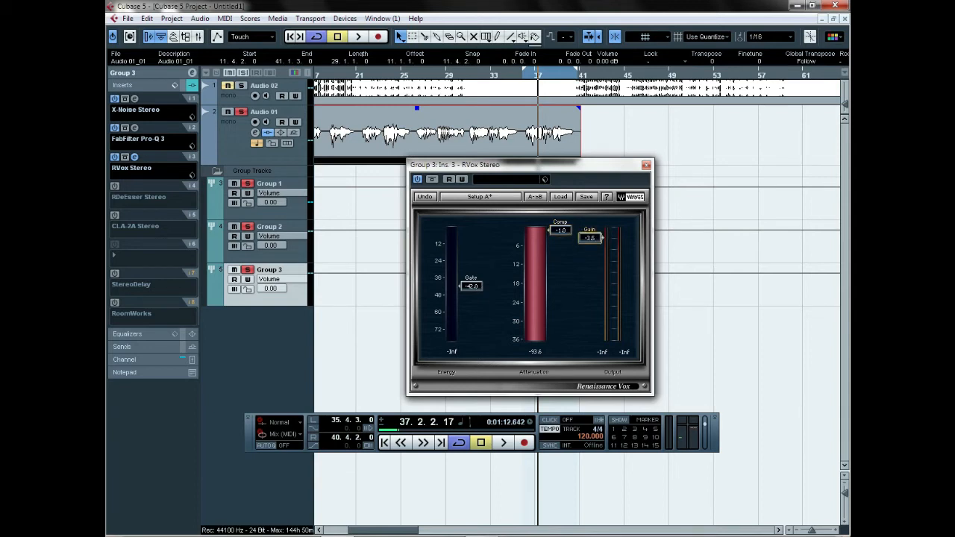
{"action": "key", "text": "space"}
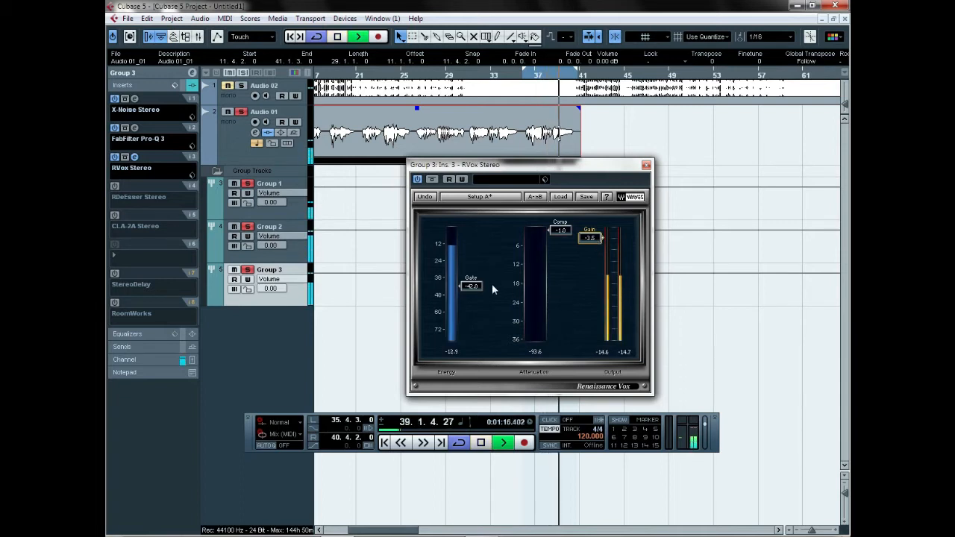
{"action": "left_click_drag", "start_coordinate": [472, 285], "coordinate": [472, 279]}
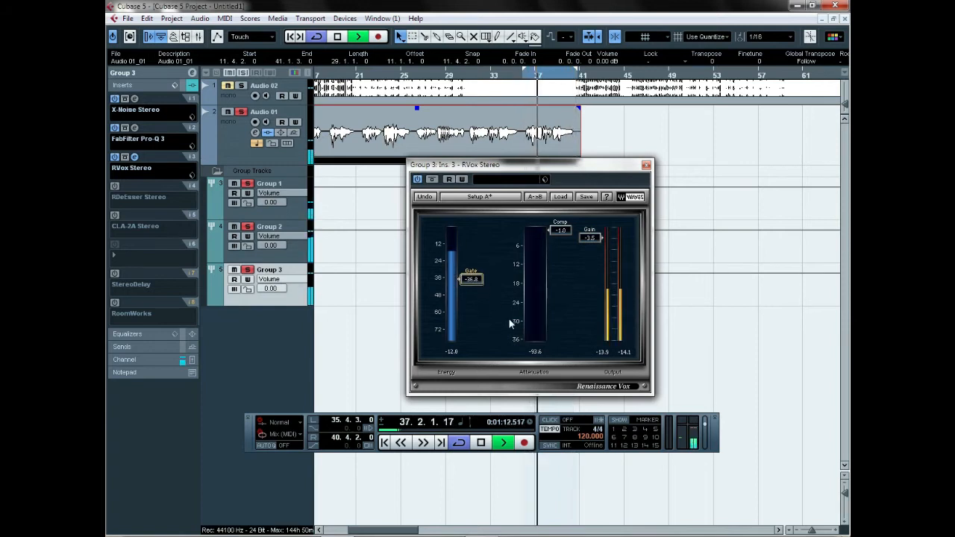
{"action": "key", "text": "space"}
{"action": "left_click", "coordinate": [646, 167]}
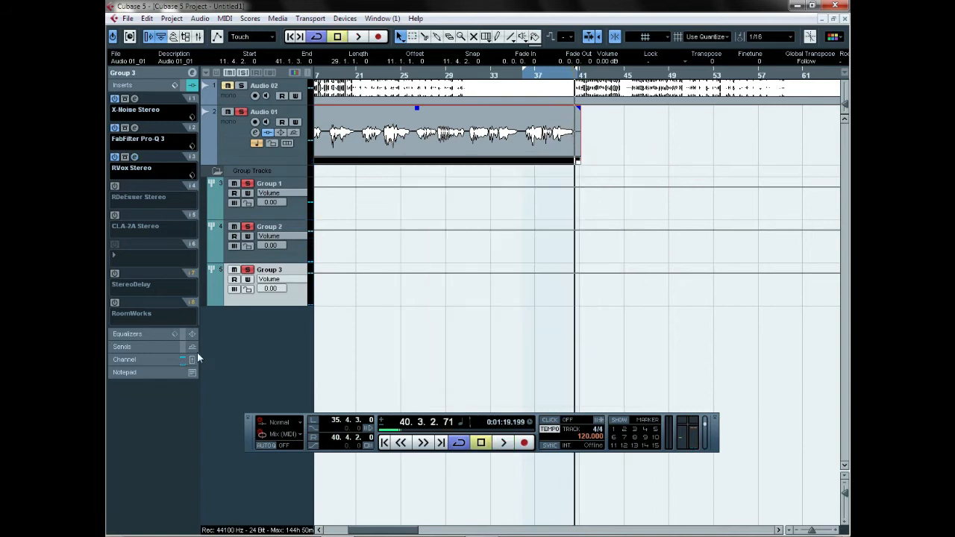
Step: Activate the RDeEsser Stereo insert on Group 3, open it, and set the range to -28.8 and the threshold to -50.3
{"action": "left_click", "coordinate": [115, 186]}
{"action": "left_click", "coordinate": [134, 187]}
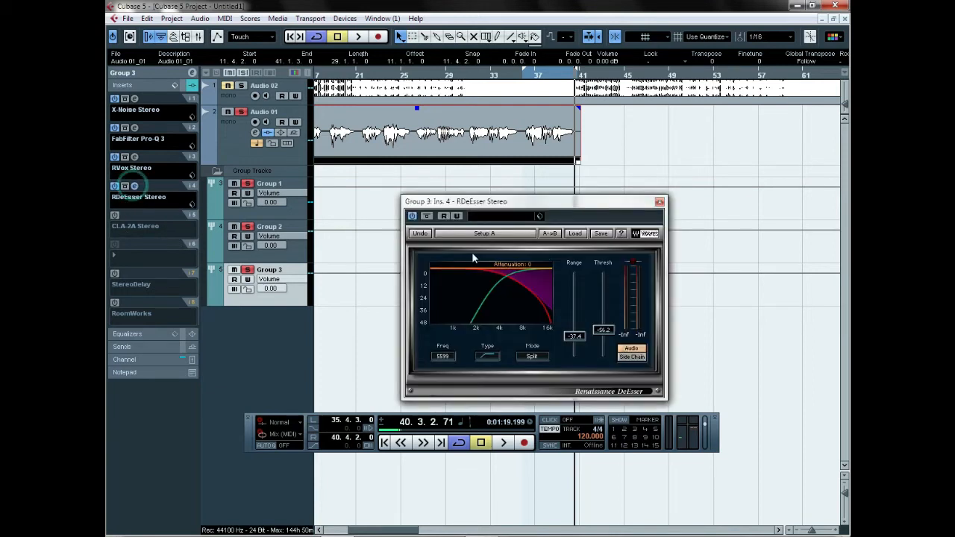
{"action": "mouse_move", "coordinate": [577, 343]}
{"action": "left_mouse_down"}
{"action": "mouse_move", "coordinate": [575, 303]}
{"action": "mouse_move", "coordinate": [574, 333]}
{"action": "left_mouse_up"}
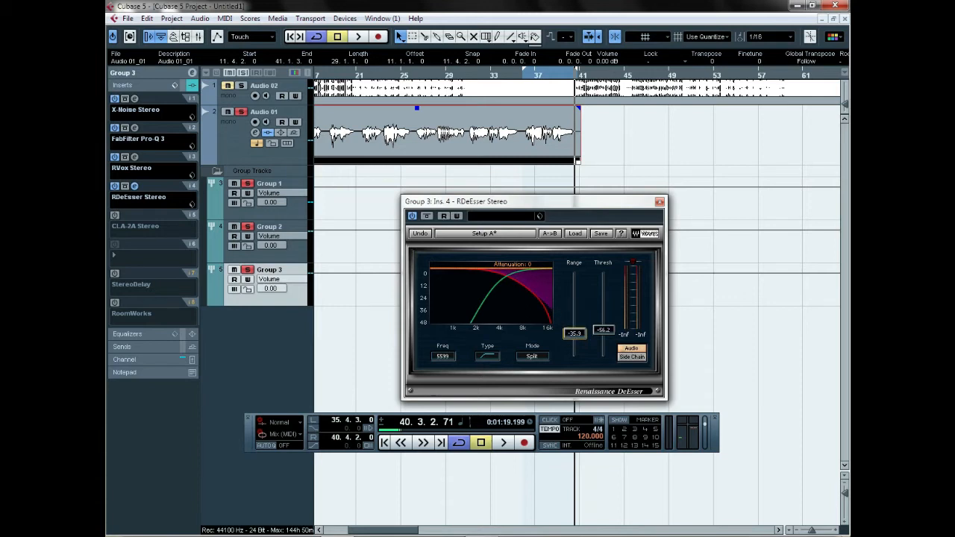
{"action": "left_click_drag", "start_coordinate": [574, 332], "coordinate": [604, 324]}
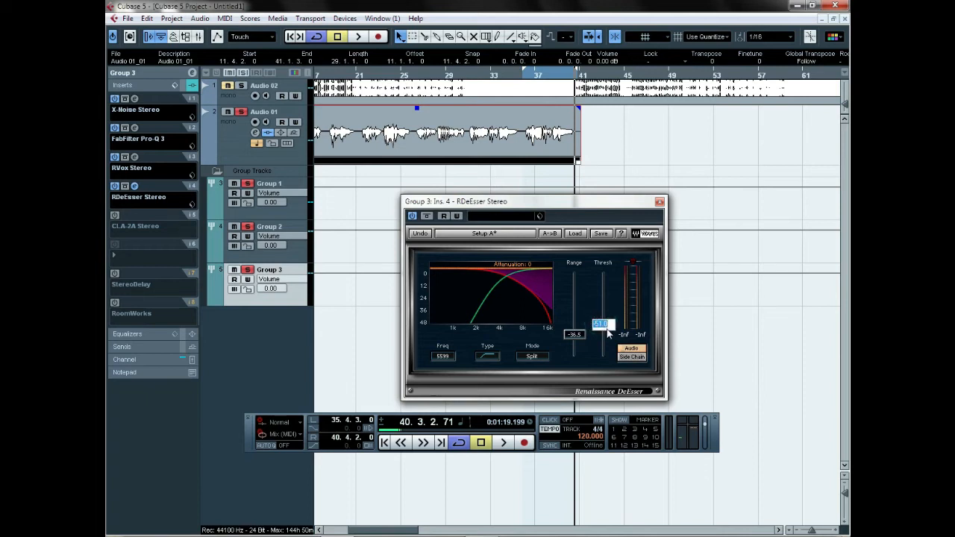
{"action": "left_click", "coordinate": [601, 343]}
{"action": "left_click_drag", "start_coordinate": [601, 323], "coordinate": [602, 328]}
{"action": "left_click_drag", "start_coordinate": [605, 327], "coordinate": [606, 323]}
{"action": "left_click", "coordinate": [606, 324]}
{"action": "left_click_drag", "start_coordinate": [573, 335], "coordinate": [575, 322]}
{"action": "left_click", "coordinate": [576, 321]}
{"action": "left_click", "coordinate": [571, 349]}
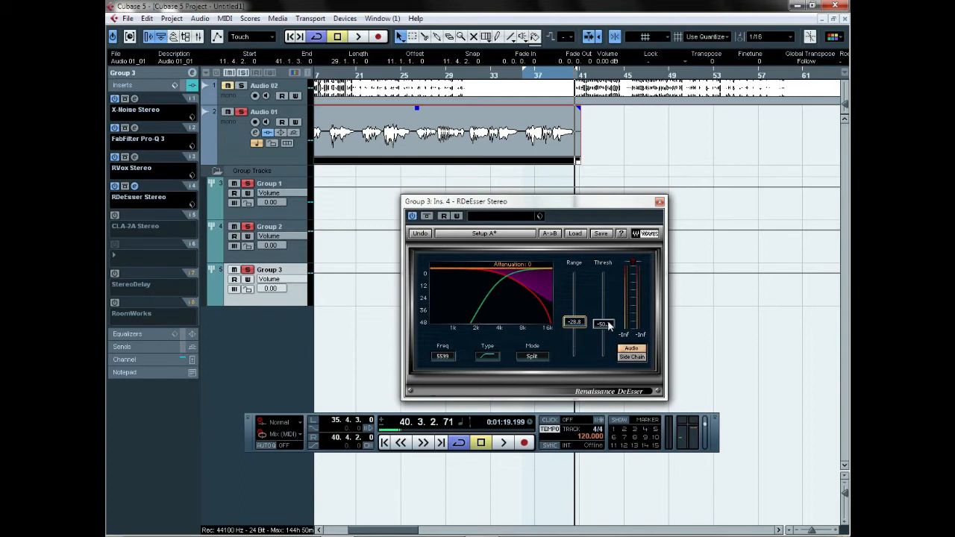
Step: While auditioning the vocal, fine-tune the de-esser to a range of -32.7 and a threshold of -50.2, and close it
{"action": "key", "text": "space"}
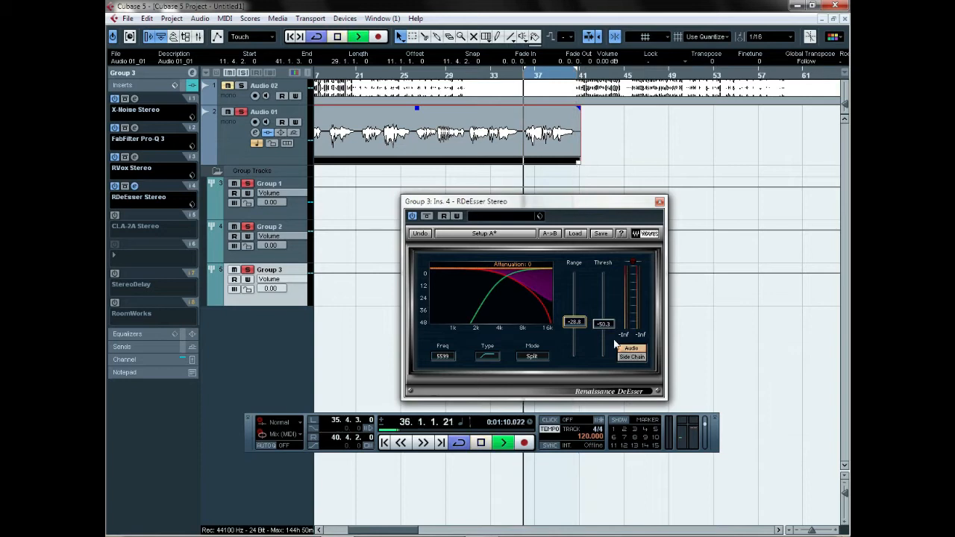
{"action": "mouse_move", "coordinate": [603, 323]}
{"action": "left_mouse_down"}
{"action": "mouse_move", "coordinate": [603, 278]}
{"action": "mouse_move", "coordinate": [602, 316]}
{"action": "left_mouse_up"}
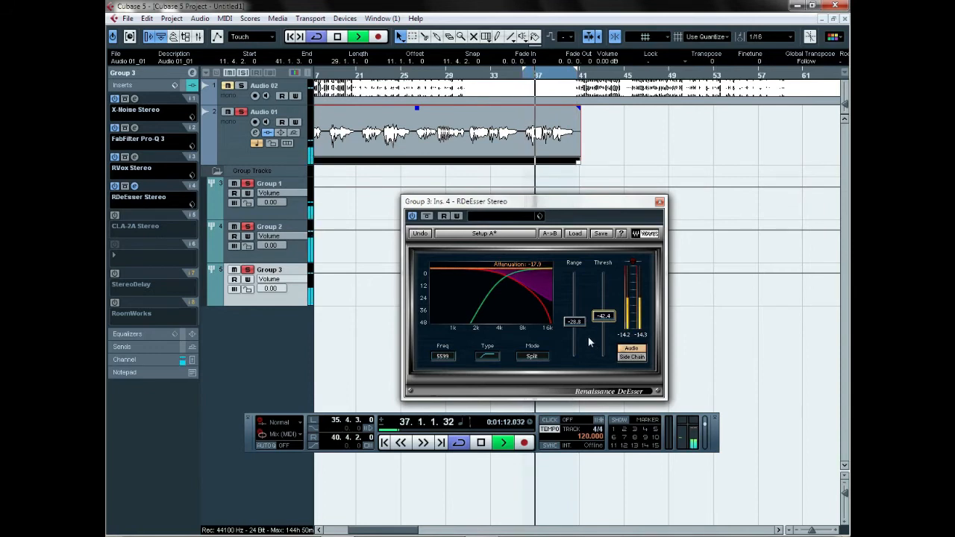
{"action": "left_click_drag", "start_coordinate": [573, 320], "coordinate": [573, 341]}
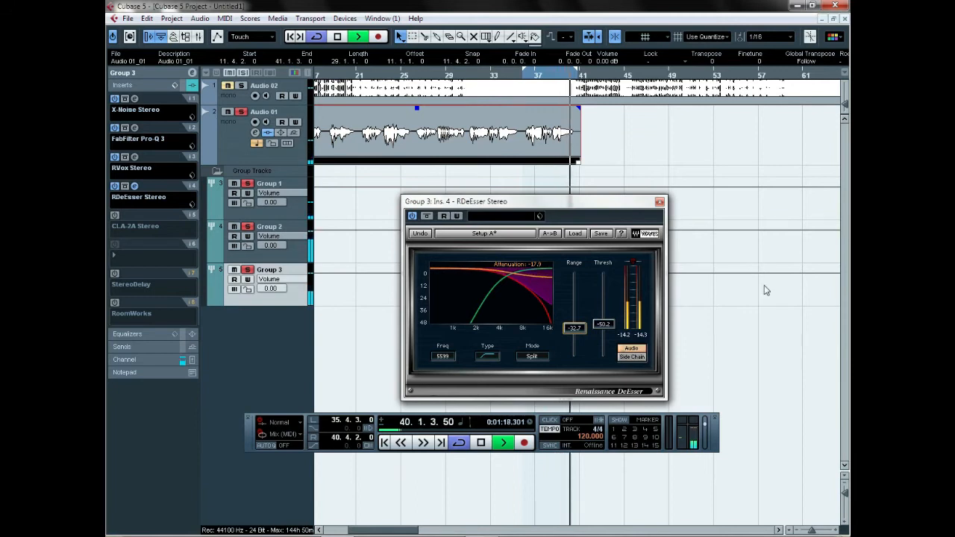
{"action": "key", "text": "space"}
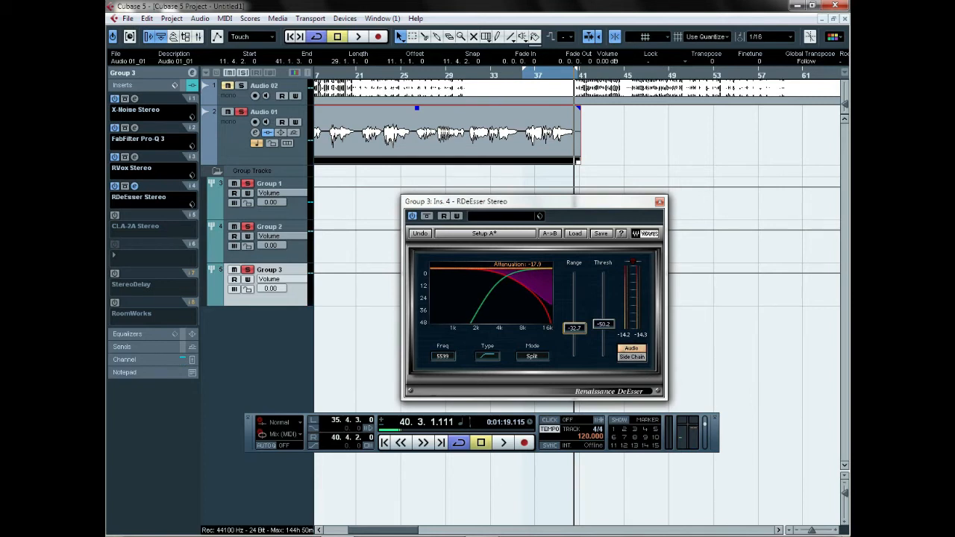
{"action": "left_click", "coordinate": [591, 195]}
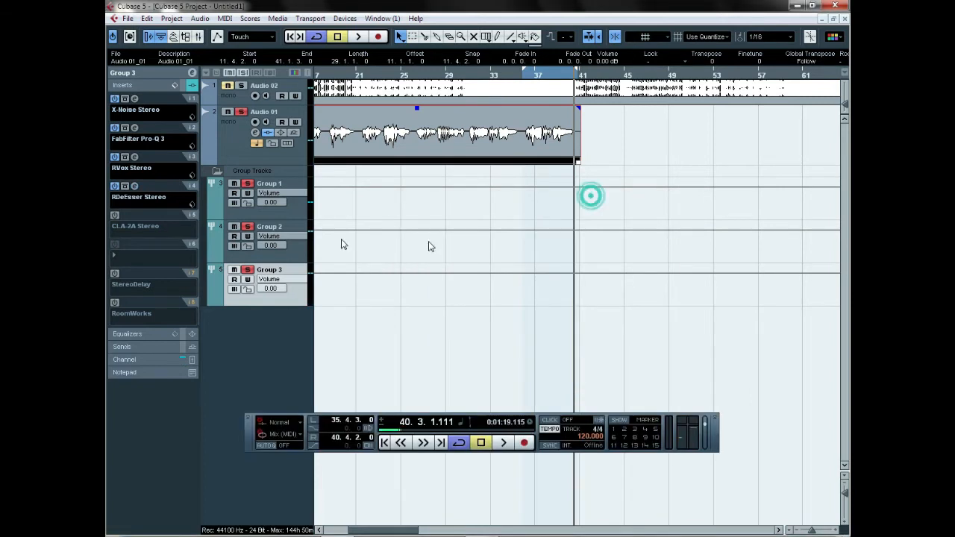
Step: Activate the RoomWorks insert on Group 3, open it, and set mix to 10, size to 44 and diffusion to 35
{"action": "left_click", "coordinate": [116, 303]}
{"action": "left_click", "coordinate": [137, 304]}
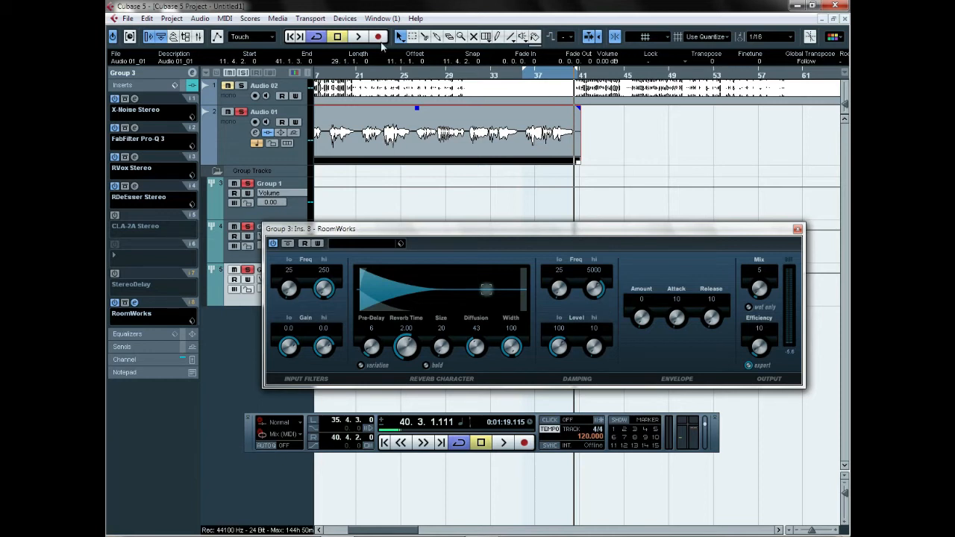
{"action": "left_click_drag", "start_coordinate": [544, 228], "coordinate": [546, 219]}
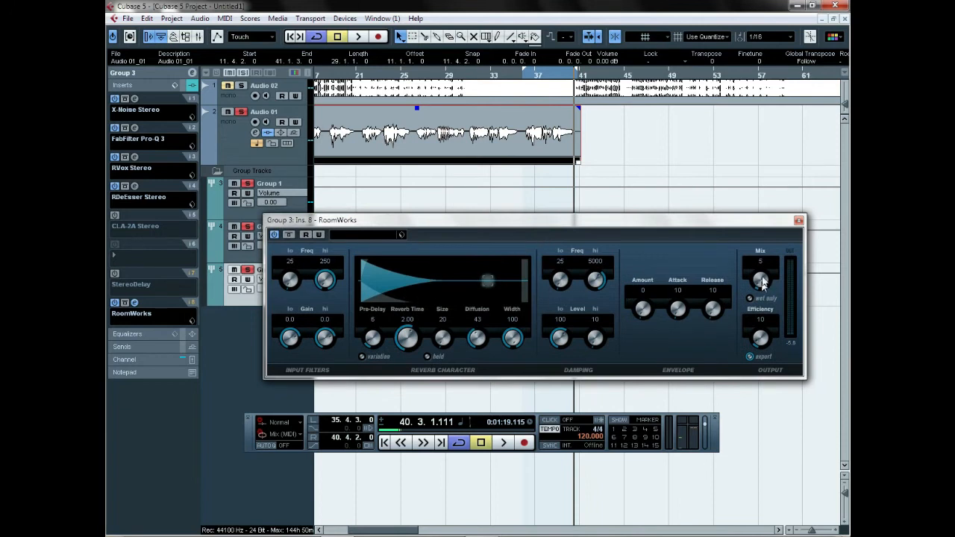
{"action": "left_click_drag", "start_coordinate": [766, 291], "coordinate": [760, 269]}
{"action": "mouse_move", "coordinate": [474, 345]}
{"action": "left_mouse_down"}
{"action": "mouse_move", "coordinate": [472, 355]}
{"action": "mouse_move", "coordinate": [486, 331]}
{"action": "mouse_move", "coordinate": [441, 307]}
{"action": "mouse_move", "coordinate": [445, 349]}
{"action": "mouse_move", "coordinate": [450, 292]}
{"action": "mouse_move", "coordinate": [443, 364]}
{"action": "mouse_move", "coordinate": [453, 294]}
{"action": "mouse_move", "coordinate": [443, 290]}
{"action": "mouse_move", "coordinate": [452, 390]}
{"action": "left_mouse_up"}
Step: Set the RoomWorks reverb time to 1.21 and pre-delay to 16, and move its window below the vocal waveform
{"action": "left_click_drag", "start_coordinate": [407, 341], "coordinate": [436, 292]}
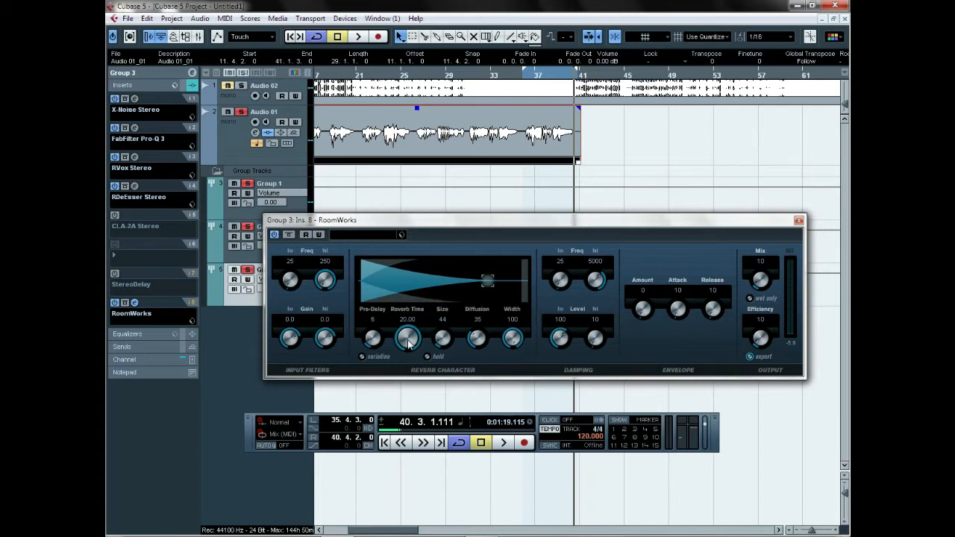
{"action": "left_click_drag", "start_coordinate": [408, 340], "coordinate": [415, 403]}
{"action": "left_click_drag", "start_coordinate": [407, 343], "coordinate": [407, 342]}
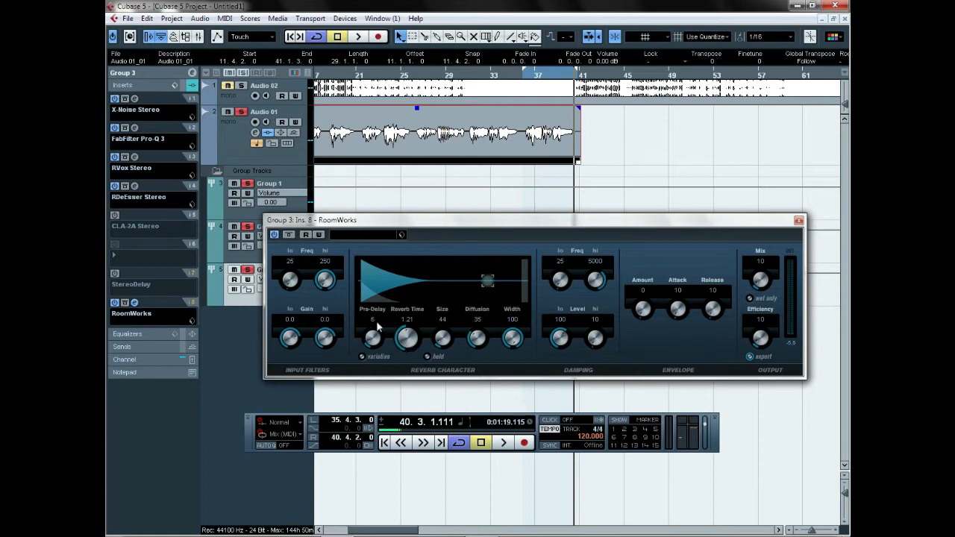
{"action": "mouse_move", "coordinate": [373, 344]}
{"action": "left_mouse_down"}
{"action": "mouse_move", "coordinate": [377, 354]}
{"action": "mouse_move", "coordinate": [371, 333]}
{"action": "left_mouse_up"}
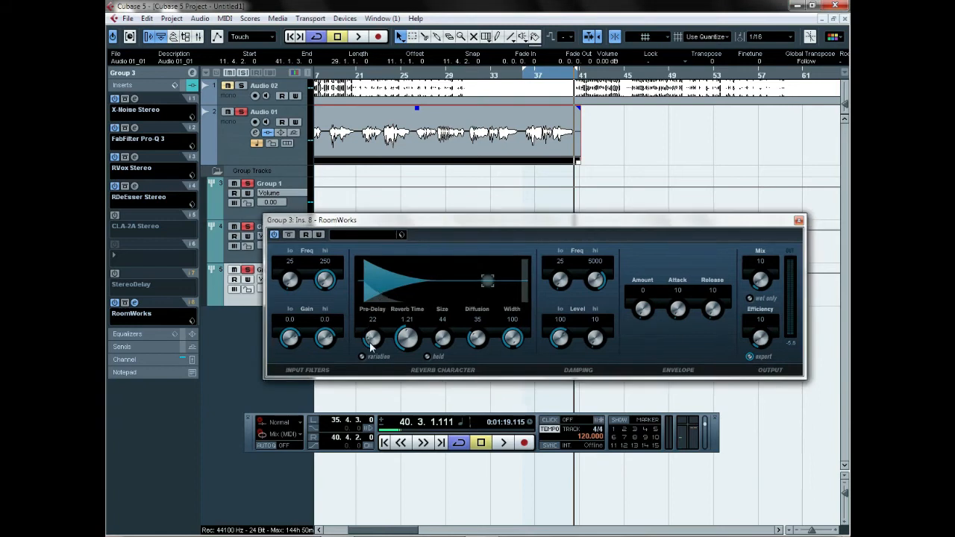
{"action": "left_click_drag", "start_coordinate": [371, 339], "coordinate": [389, 459]}
{"action": "left_click_drag", "start_coordinate": [370, 340], "coordinate": [375, 325]}
{"action": "left_click_drag", "start_coordinate": [534, 226], "coordinate": [525, 264]}
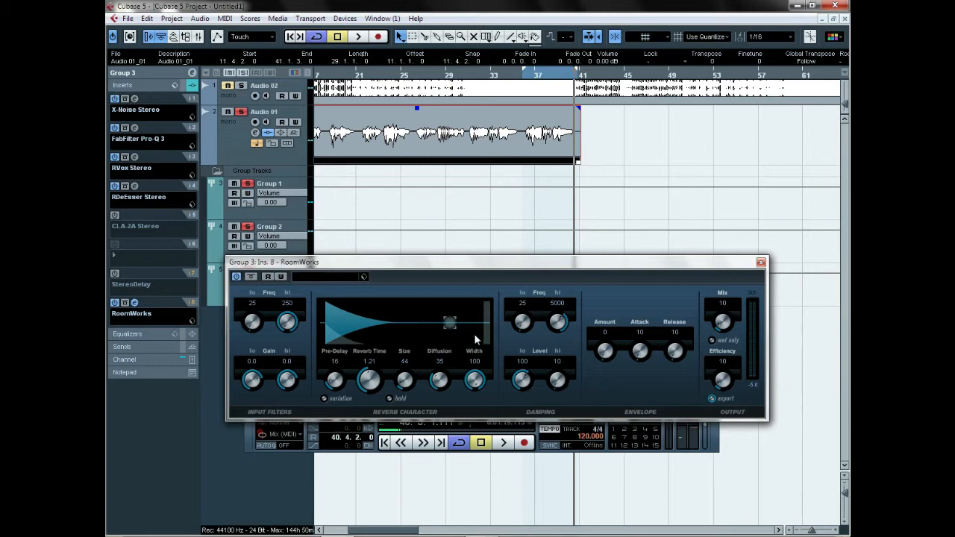
{"action": "left_click_drag", "start_coordinate": [498, 265], "coordinate": [479, 273]}
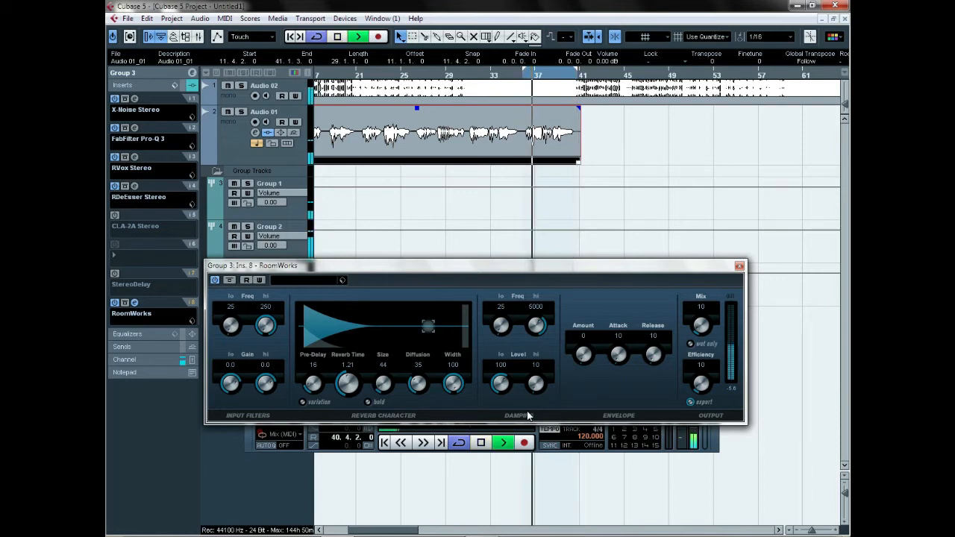
Step: With all tracks playing, adjust RoomWorks to mix 6, pre-delay 8, reverb time 1.00 and diffusion 41
{"action": "left_click_drag", "start_coordinate": [699, 323], "coordinate": [701, 337]}
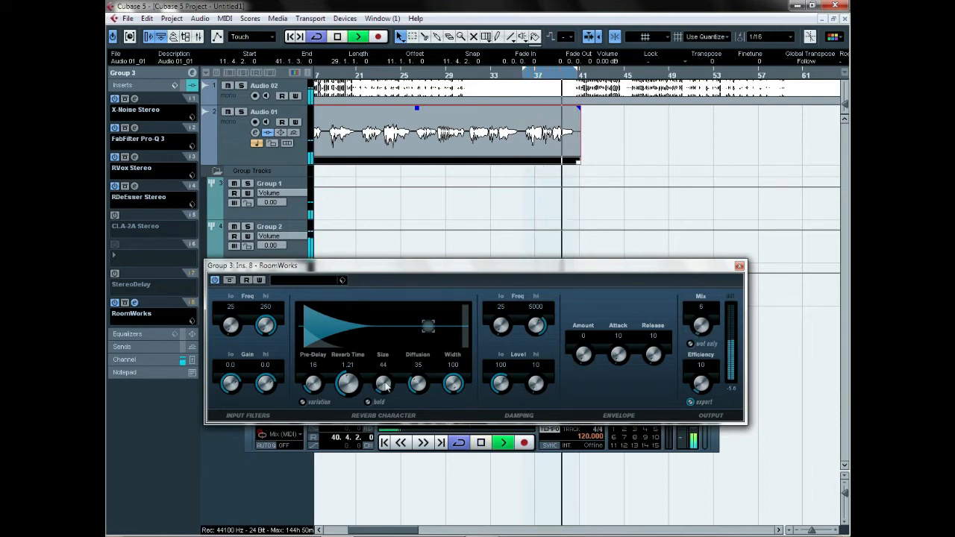
{"action": "left_click_drag", "start_coordinate": [348, 383], "coordinate": [313, 393]}
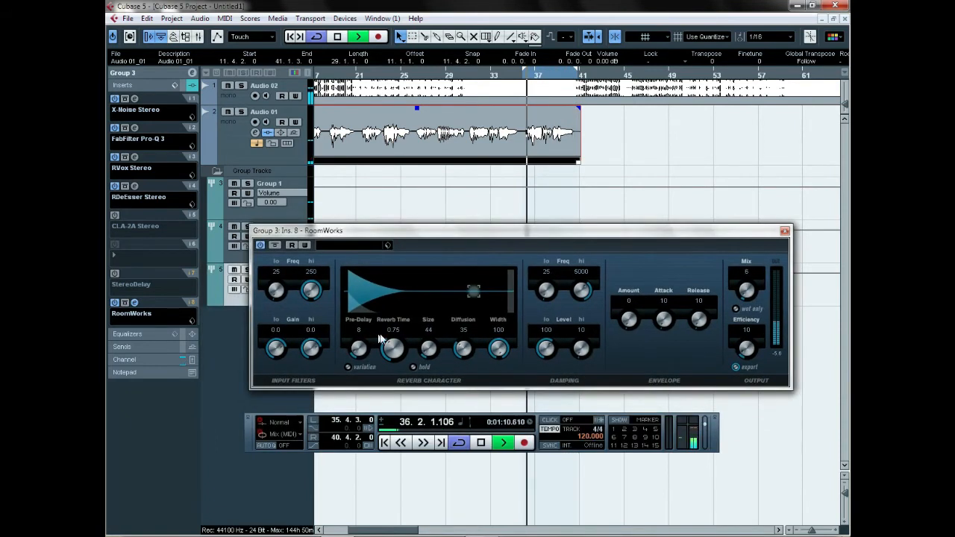
{"action": "left_click_drag", "start_coordinate": [380, 339], "coordinate": [381, 333]}
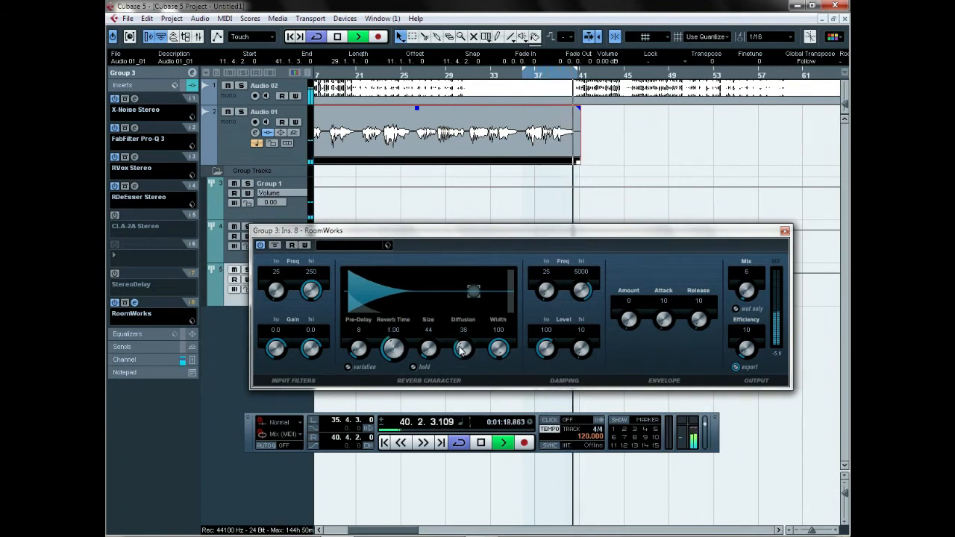
{"action": "left_click_drag", "start_coordinate": [456, 358], "coordinate": [458, 345]}
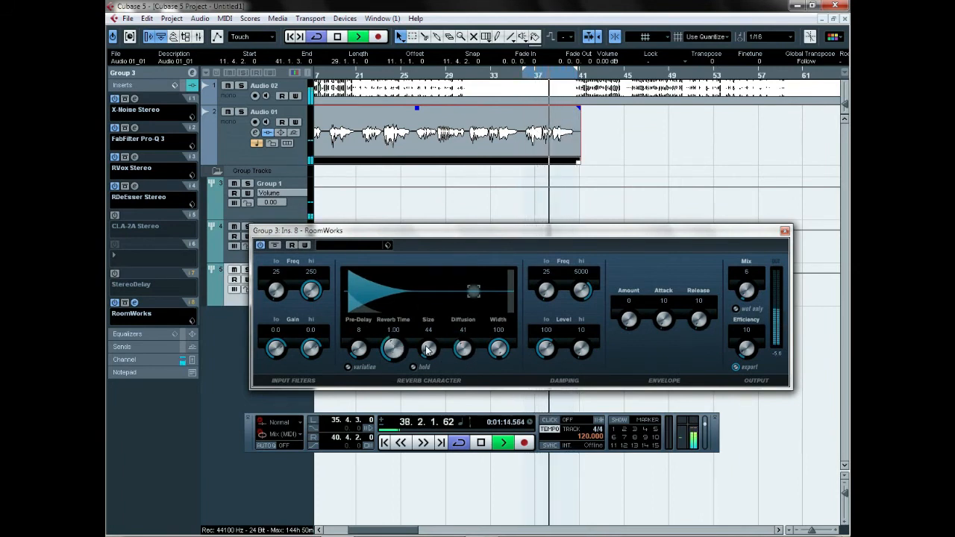
Step: Widen the playback loop to 30.4.2 through 41.1.4, and set the RoomWorks reverb time to 1.84 and diffusion to 40
{"action": "left_click_drag", "start_coordinate": [524, 71], "coordinate": [470, 100]}
{"action": "left_click", "coordinate": [470, 102]}
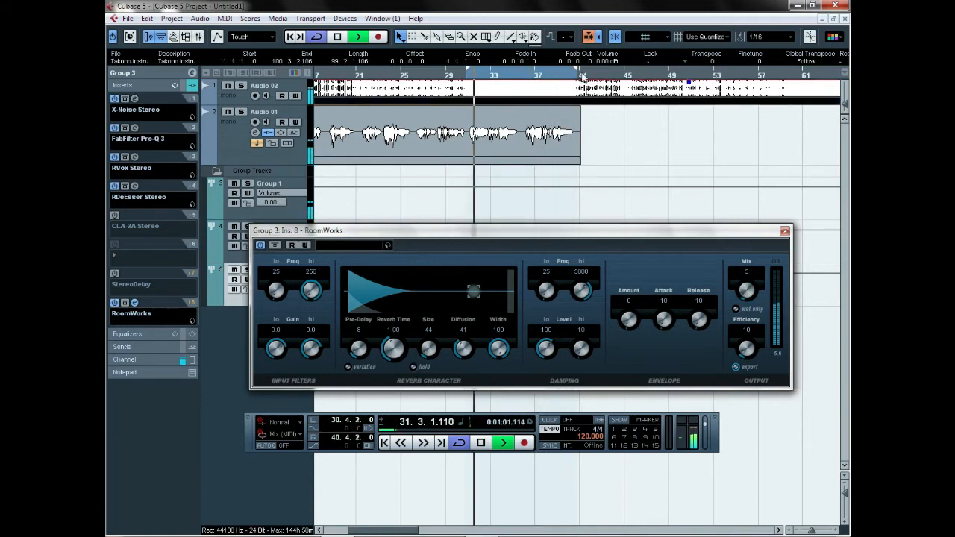
{"action": "left_click", "coordinate": [394, 344]}
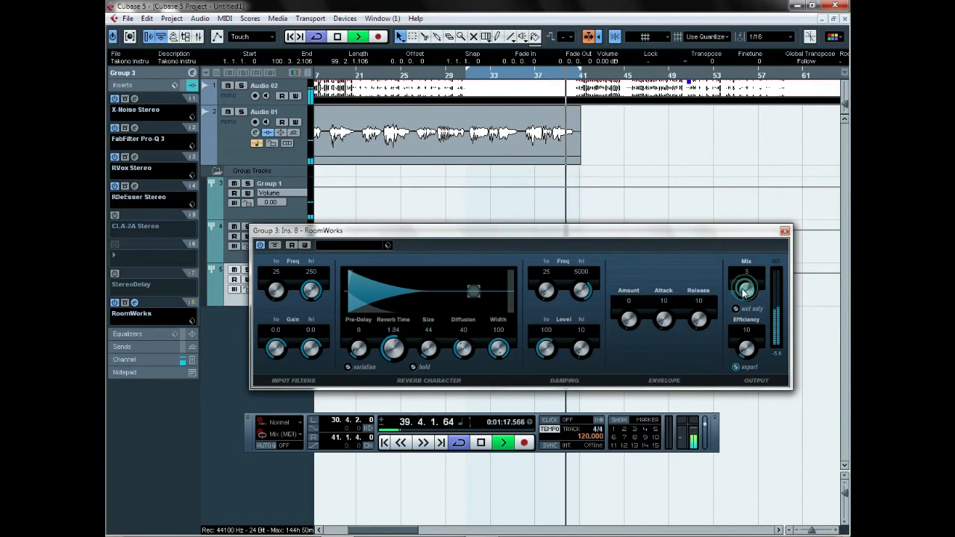
{"action": "left_click", "coordinate": [784, 230]}
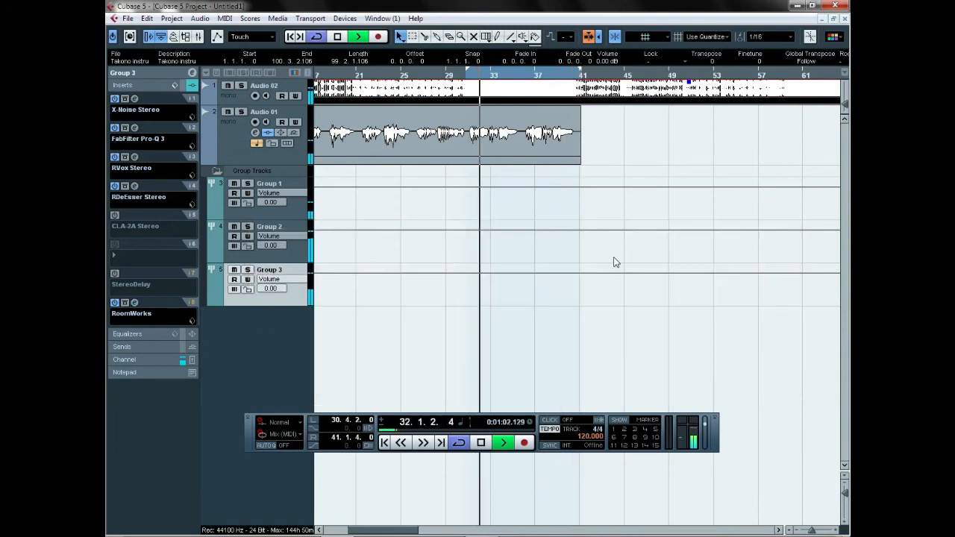
Step: Reopen RoomWorks and, auditioning with Audio 02 muted, set the reverb time to 1.75 and the mix to 8
{"action": "left_click", "coordinate": [134, 302]}
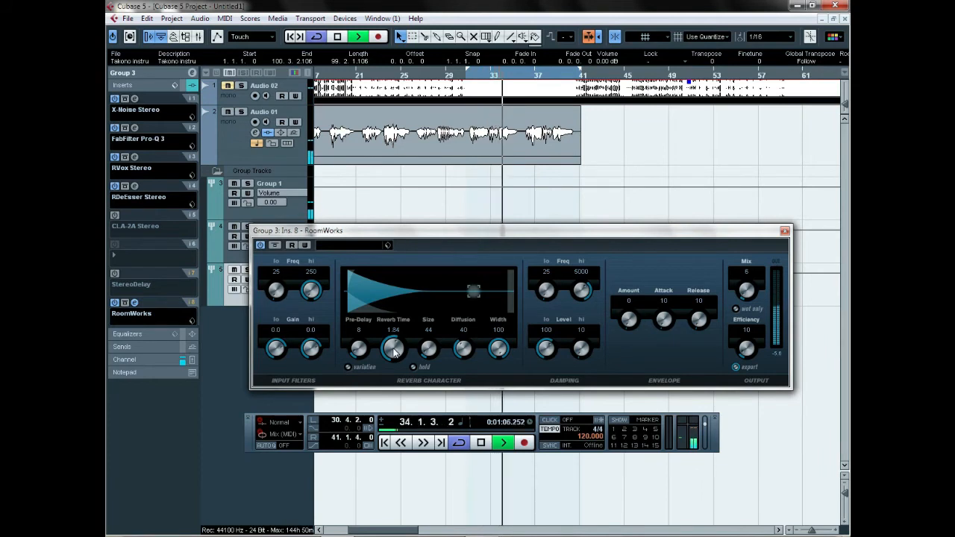
{"action": "left_click_drag", "start_coordinate": [393, 352], "coordinate": [407, 359]}
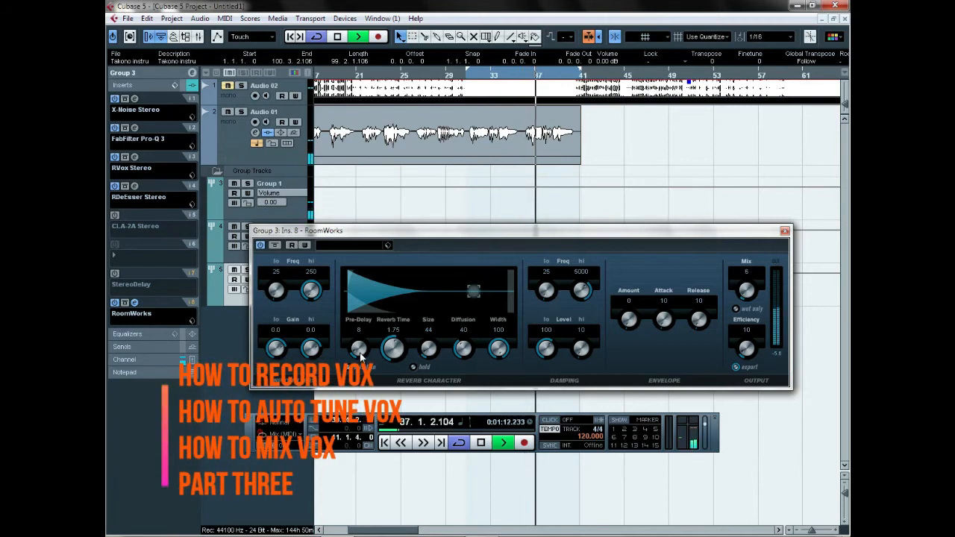
{"action": "scroll", "coordinate": [742, 295], "scroll_direction": "up", "scroll_amount": 3}
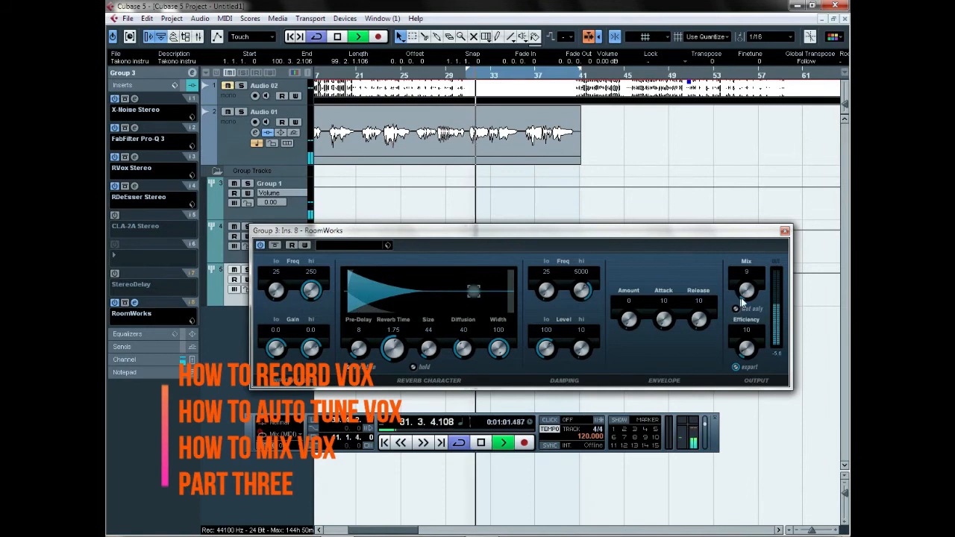
{"action": "left_click", "coordinate": [742, 291]}
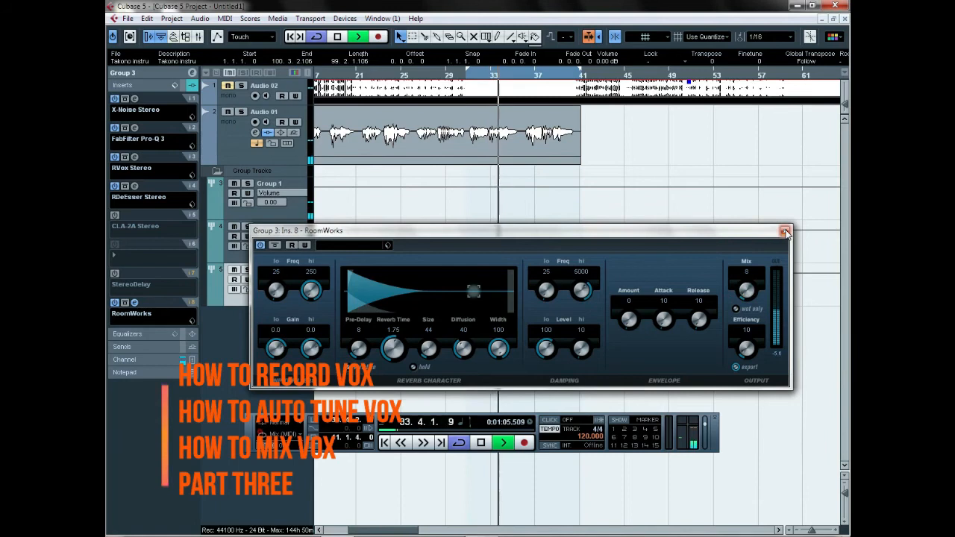
Step: Unmute Audio 02 and listen to the vocal against the instrumental with both audio tracks playing, and stop playback
{"action": "left_click", "coordinate": [228, 87]}
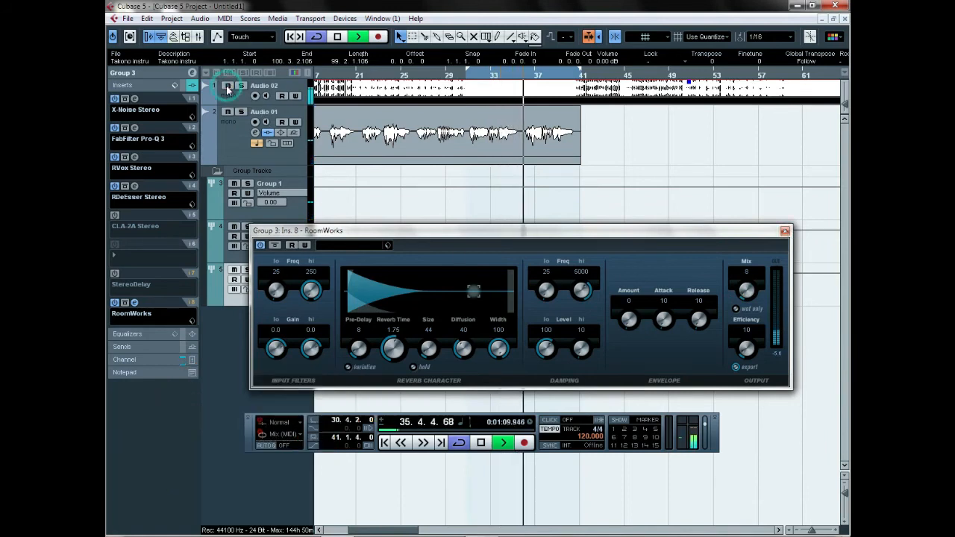
{"action": "left_click", "coordinate": [230, 96]}
{"action": "left_click", "coordinate": [162, 75]}
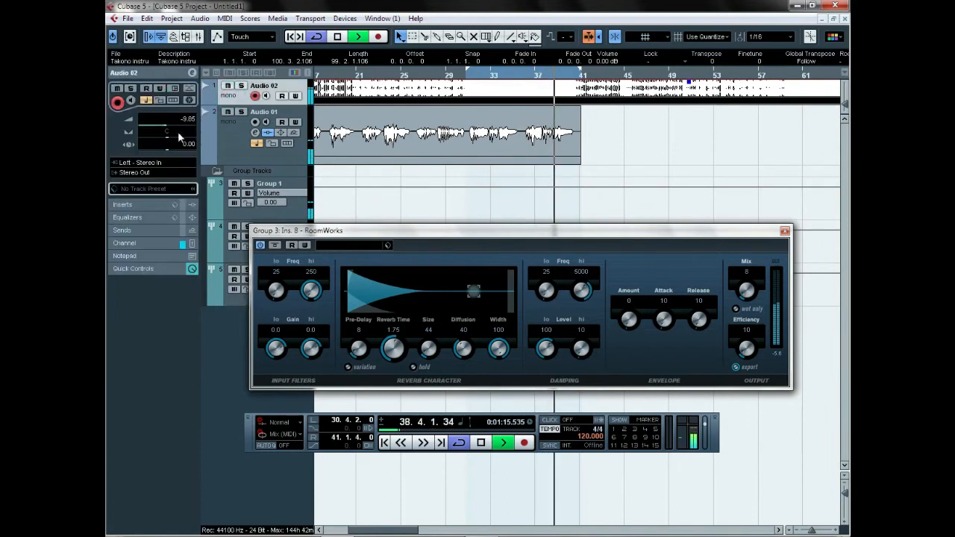
{"action": "left_click", "coordinate": [220, 137]}
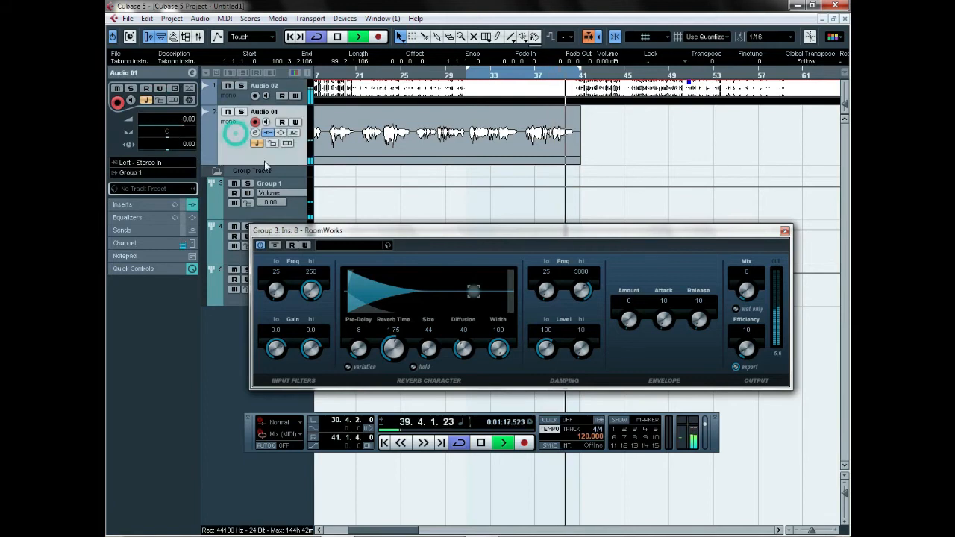
{"action": "key", "text": "space"}
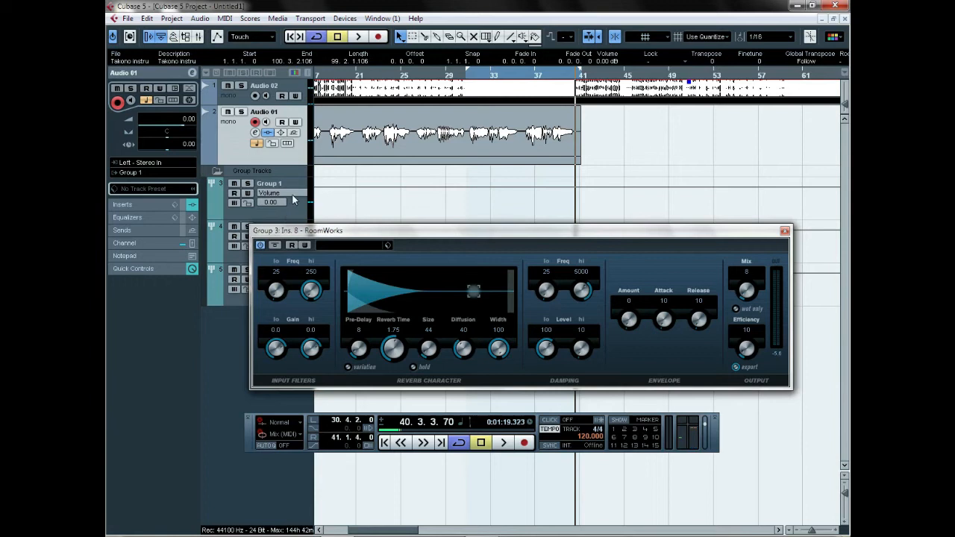
Step: Activate the StereoDelay insert on Group 3, open its editor below the vocal waveform and close RoomWorks
{"action": "left_click", "coordinate": [241, 297]}
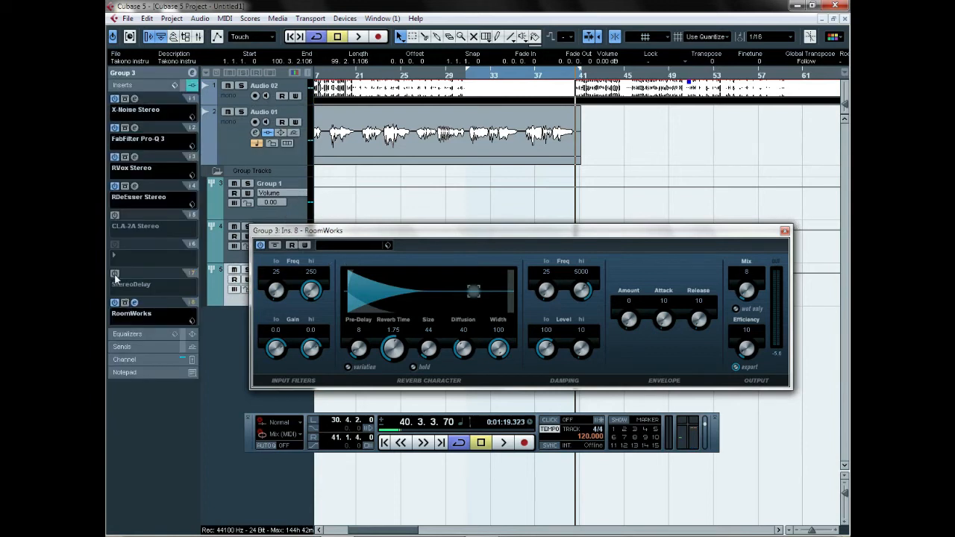
{"action": "left_click", "coordinate": [116, 275]}
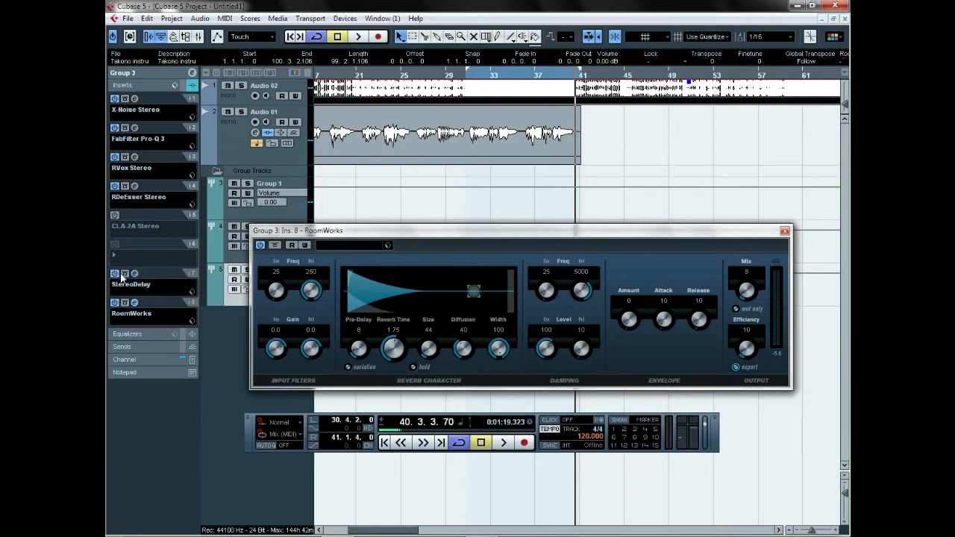
{"action": "left_click", "coordinate": [135, 274]}
{"action": "left_click_drag", "start_coordinate": [598, 261], "coordinate": [588, 139]}
{"action": "left_click", "coordinate": [784, 232]}
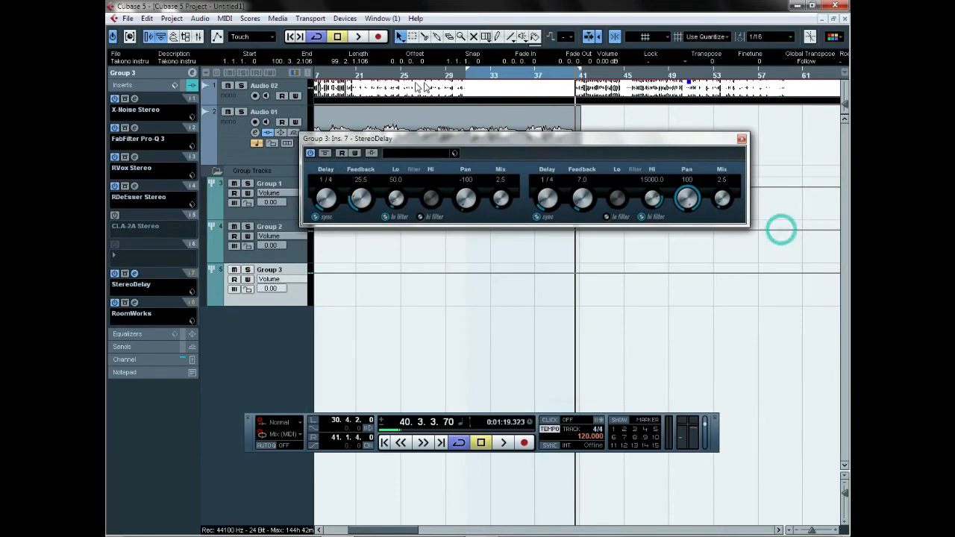
{"action": "left_click_drag", "start_coordinate": [482, 139], "coordinate": [492, 262]}
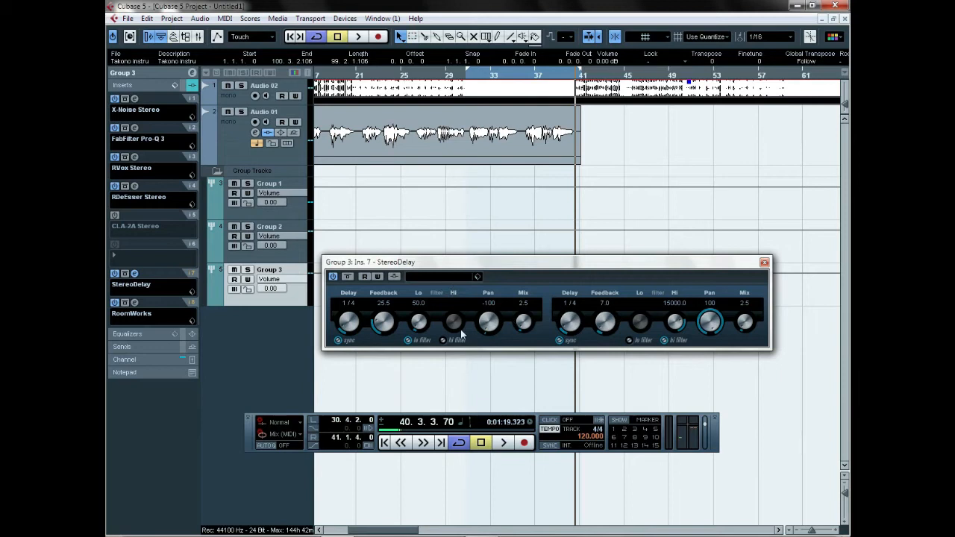
Step: Auditioning the vocal loop with Audio 02 muted, set StereoDelay's mix to 3.5 for the first delay and 4.6 for the second
{"action": "left_click_drag", "start_coordinate": [456, 266], "coordinate": [438, 270]}
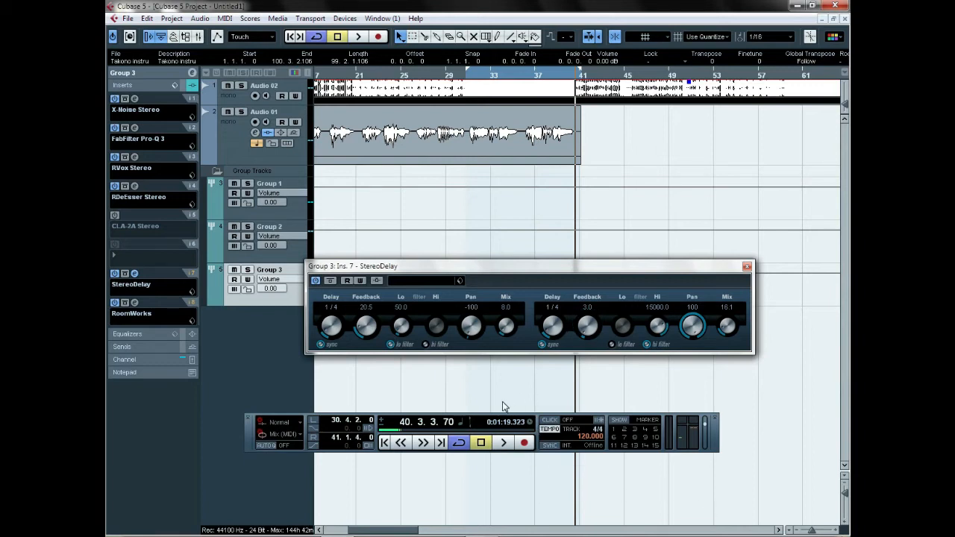
{"action": "left_click_drag", "start_coordinate": [464, 274], "coordinate": [440, 319]}
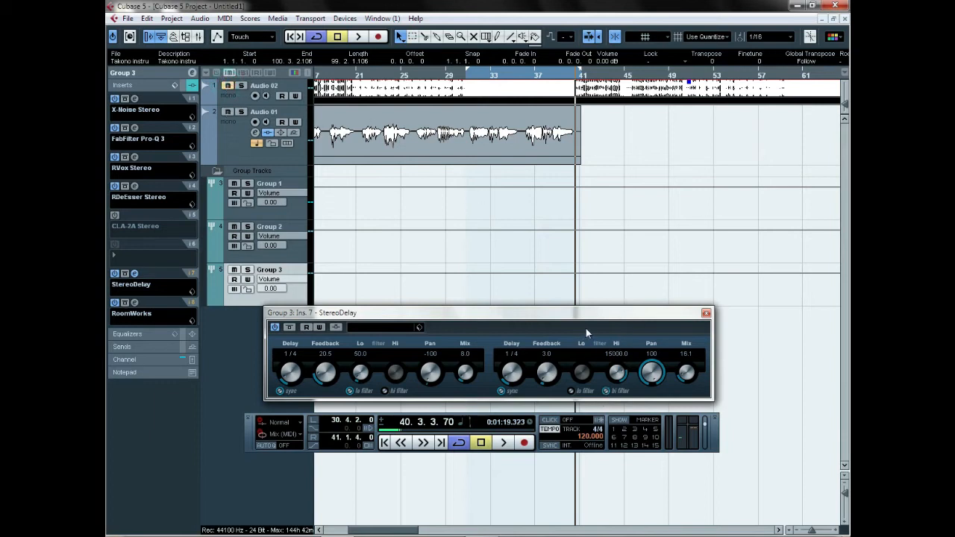
{"action": "key", "text": "space"}
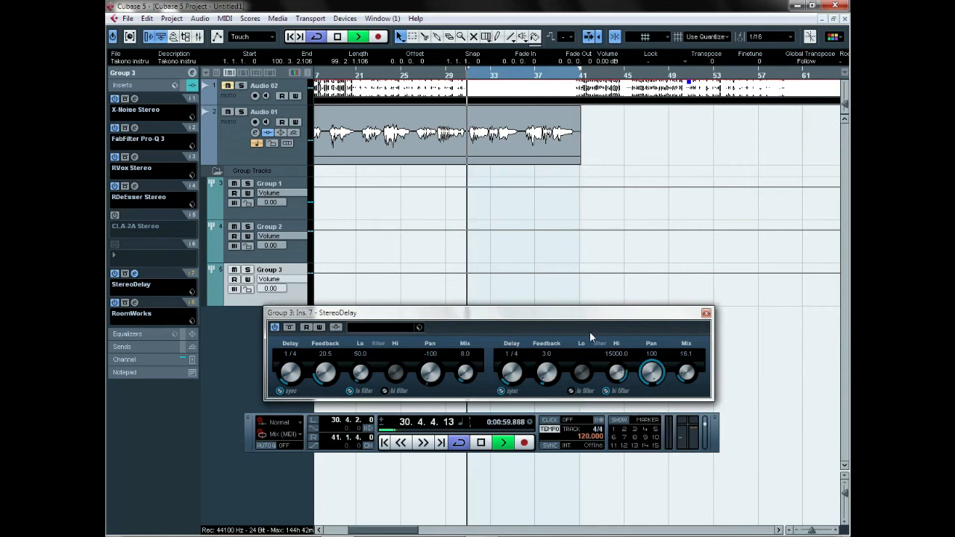
{"action": "left_click_drag", "start_coordinate": [601, 310], "coordinate": [601, 286]}
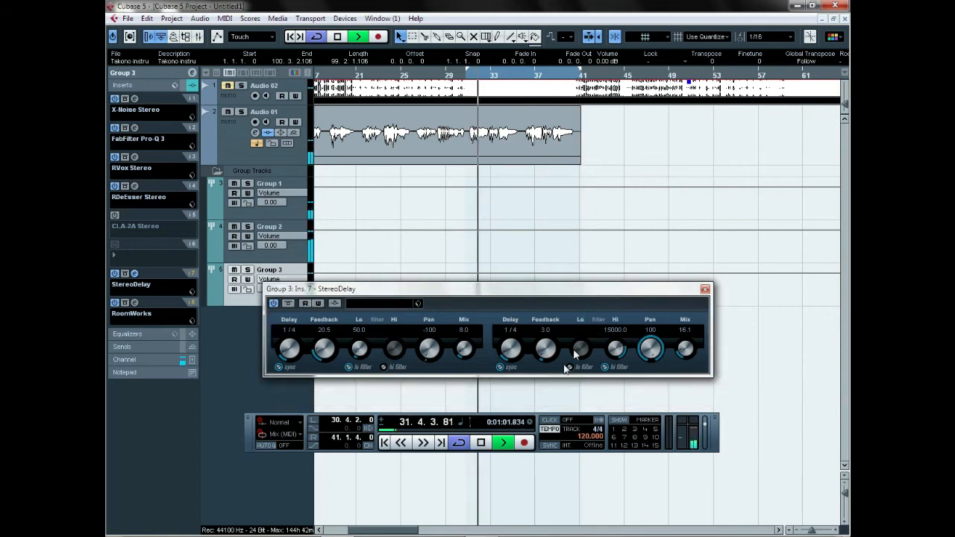
{"action": "mouse_move", "coordinate": [686, 350]}
{"action": "left_mouse_down"}
{"action": "mouse_move", "coordinate": [690, 364]}
{"action": "mouse_move", "coordinate": [684, 351]}
{"action": "left_mouse_up"}
{"action": "left_click_drag", "start_coordinate": [463, 351], "coordinate": [462, 352]}
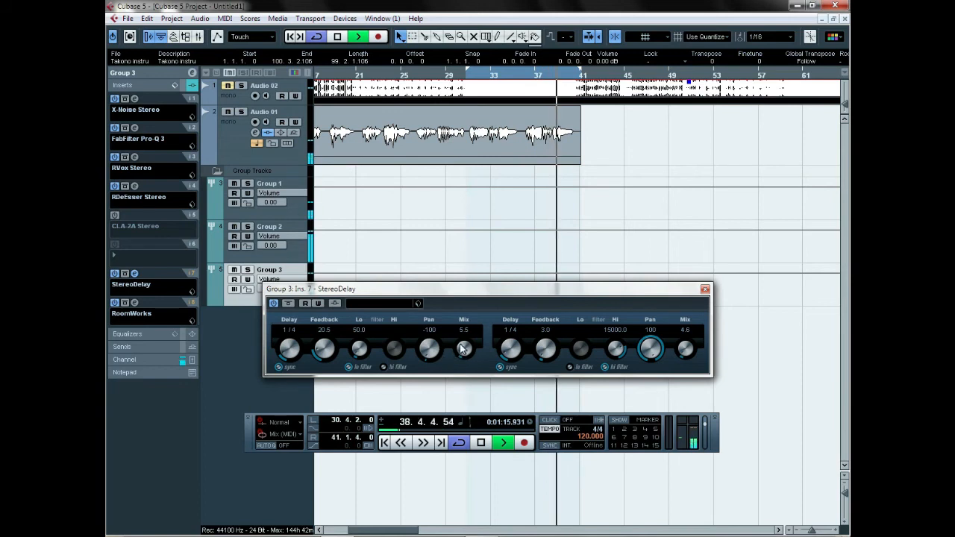
{"action": "left_click_drag", "start_coordinate": [462, 348], "coordinate": [464, 350]}
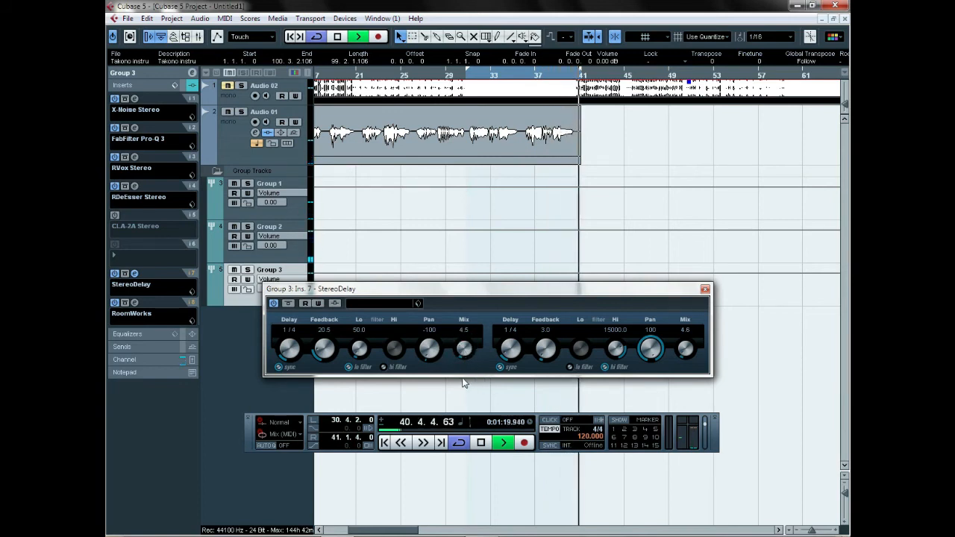
{"action": "left_click_drag", "start_coordinate": [463, 348], "coordinate": [464, 354]}
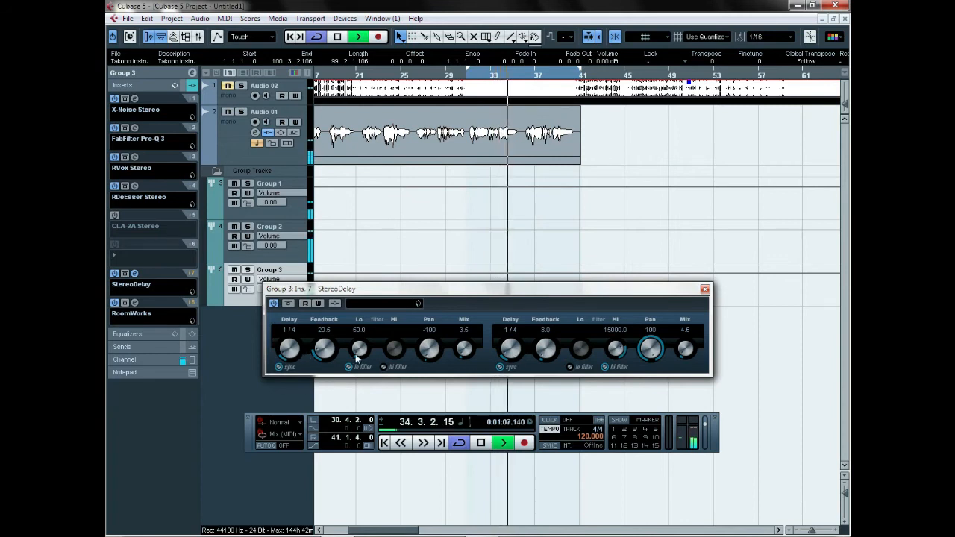
Step: Set the feedback of both StereoDelay lines to 7.0 while the vocal loops, and stop playback
{"action": "left_click_drag", "start_coordinate": [326, 354], "coordinate": [317, 360]}
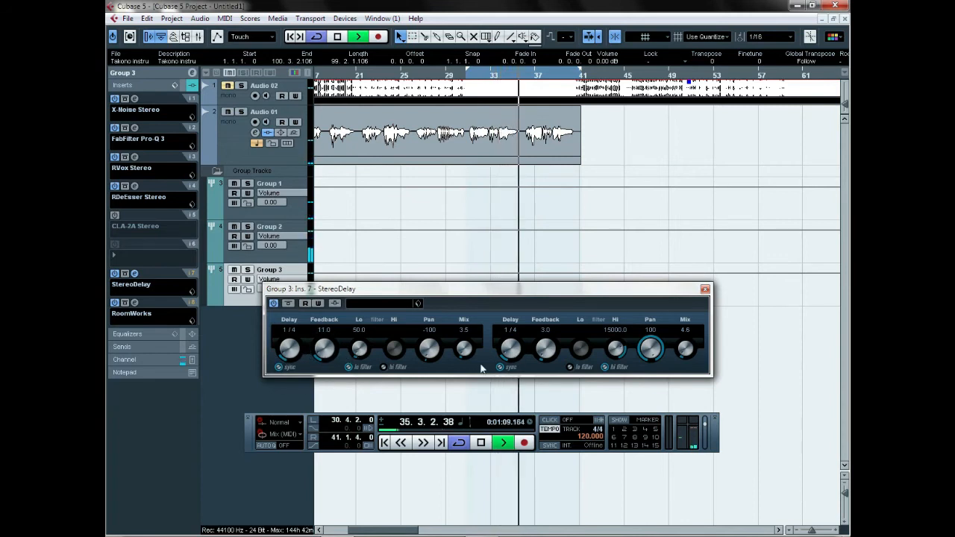
{"action": "left_click_drag", "start_coordinate": [545, 353], "coordinate": [543, 345]}
{"action": "scroll", "coordinate": [542, 346], "scroll_direction": "up", "scroll_amount": 1}
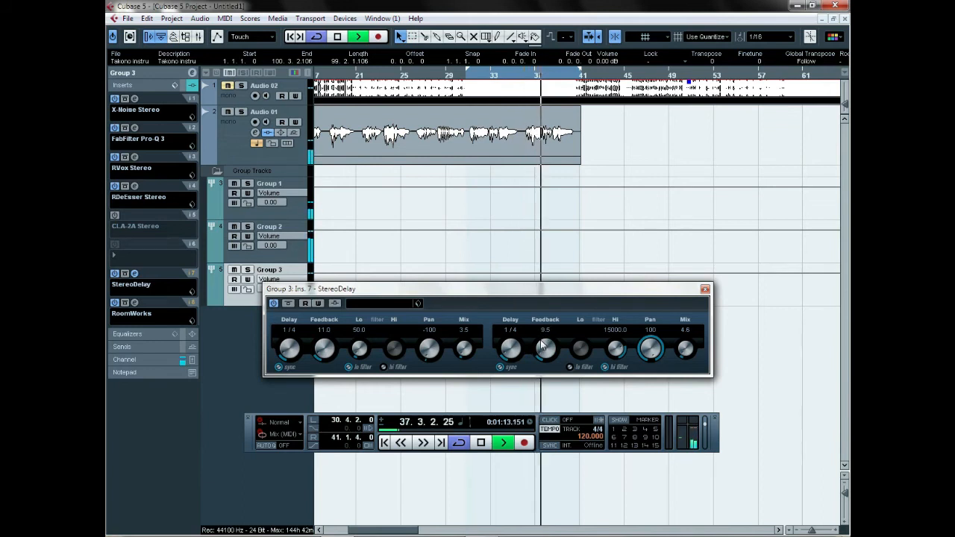
{"action": "left_click_drag", "start_coordinate": [324, 350], "coordinate": [324, 356]}
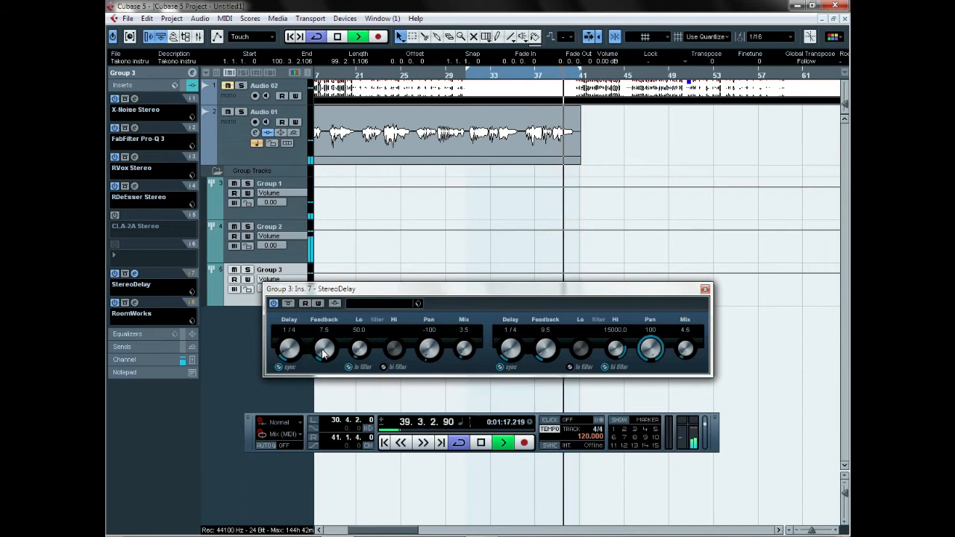
{"action": "left_click_drag", "start_coordinate": [549, 349], "coordinate": [549, 361]}
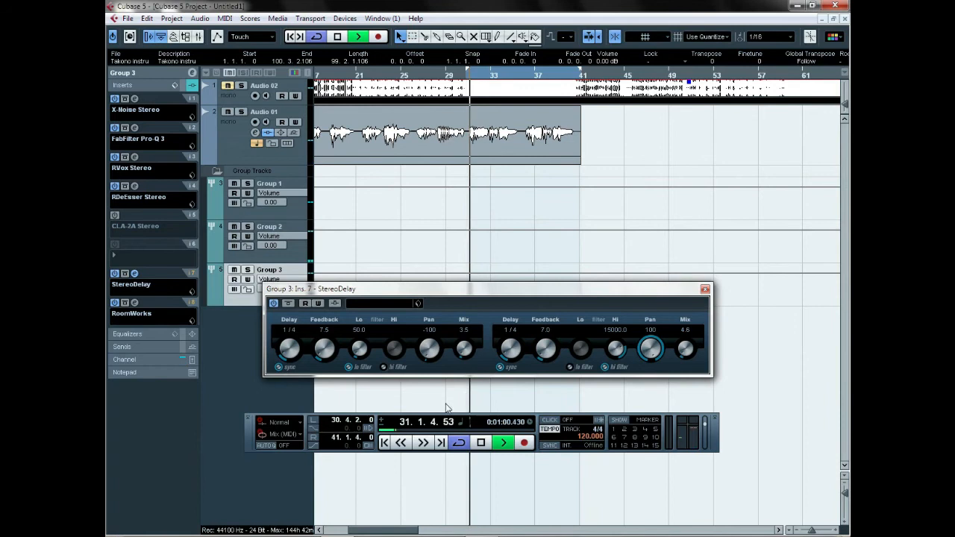
{"action": "left_click_drag", "start_coordinate": [317, 348], "coordinate": [318, 351]}
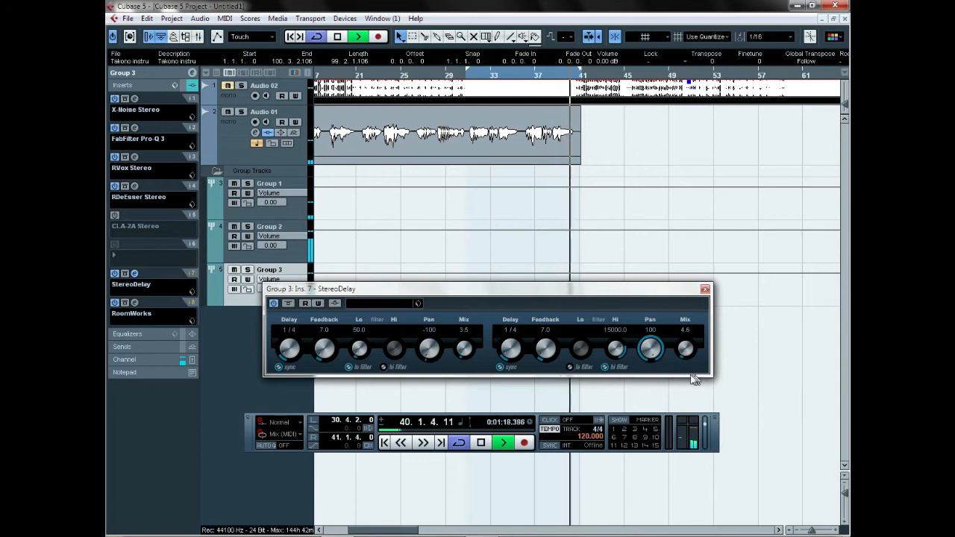
{"action": "key", "text": "space"}
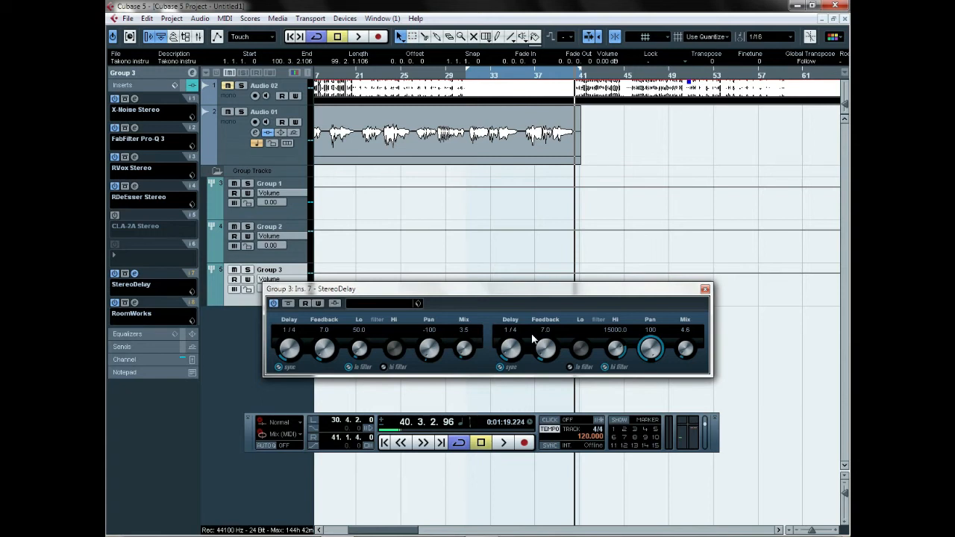
Step: Close the StereoDelay editor and play the full mix, switching RoomWorks off and back on to compare the vocal
{"action": "left_click_drag", "start_coordinate": [632, 289], "coordinate": [647, 271]}
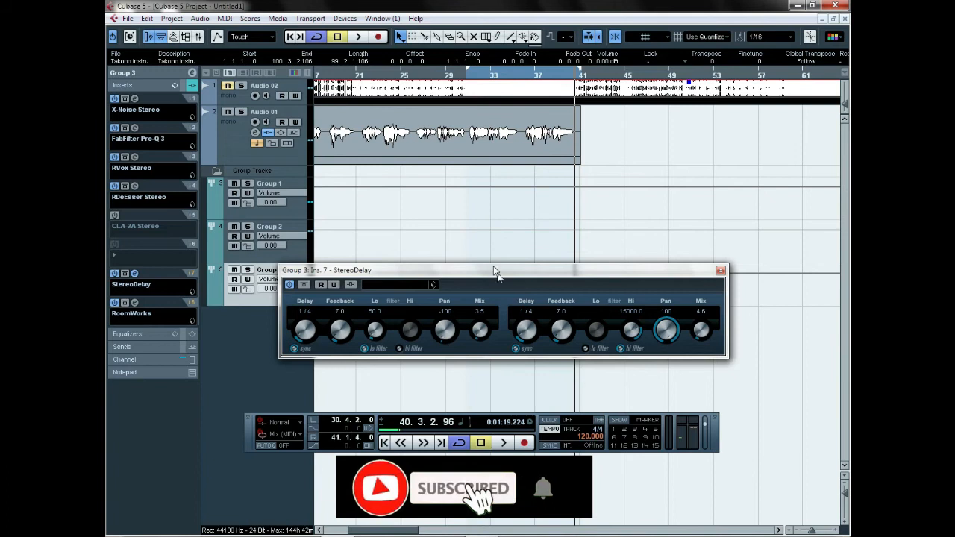
{"action": "left_click_drag", "start_coordinate": [523, 276], "coordinate": [498, 323]}
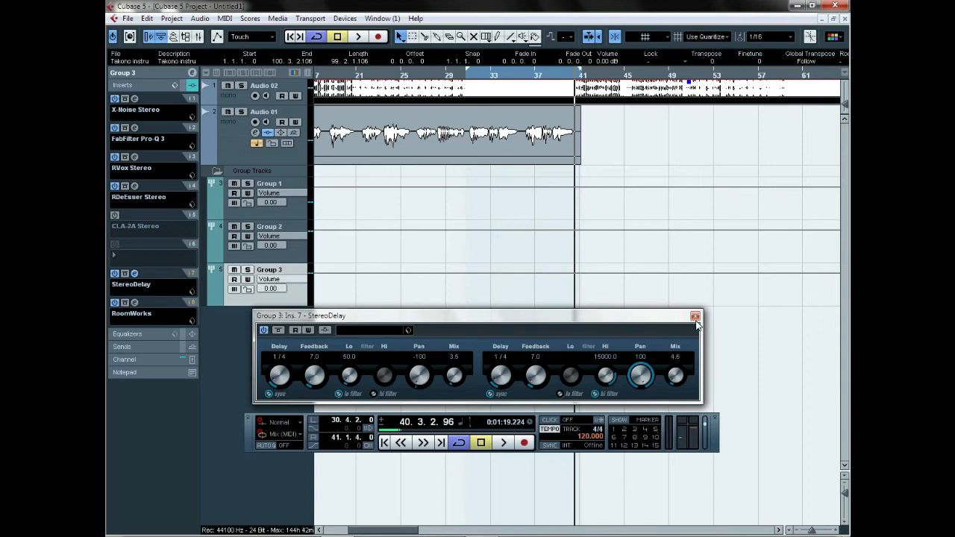
{"action": "left_click", "coordinate": [695, 318]}
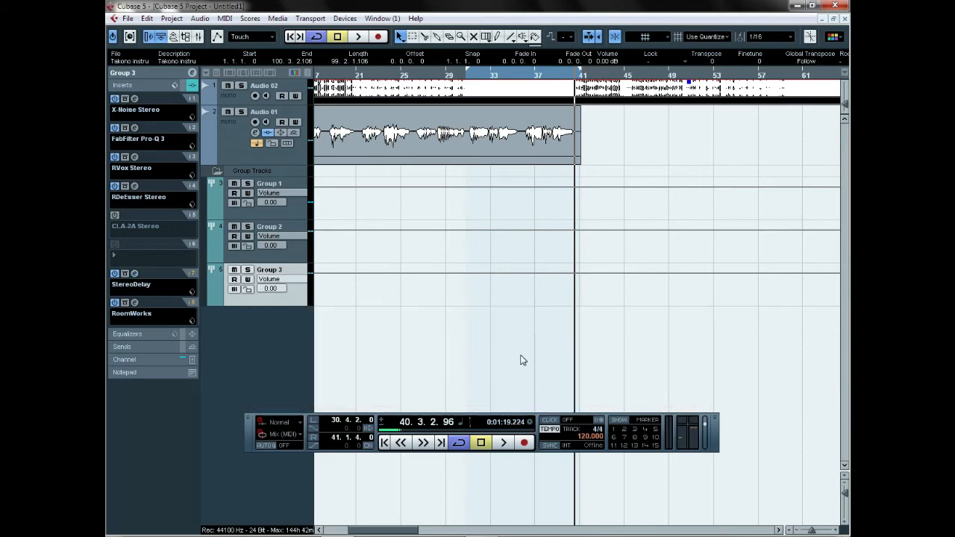
{"action": "key", "text": "space"}
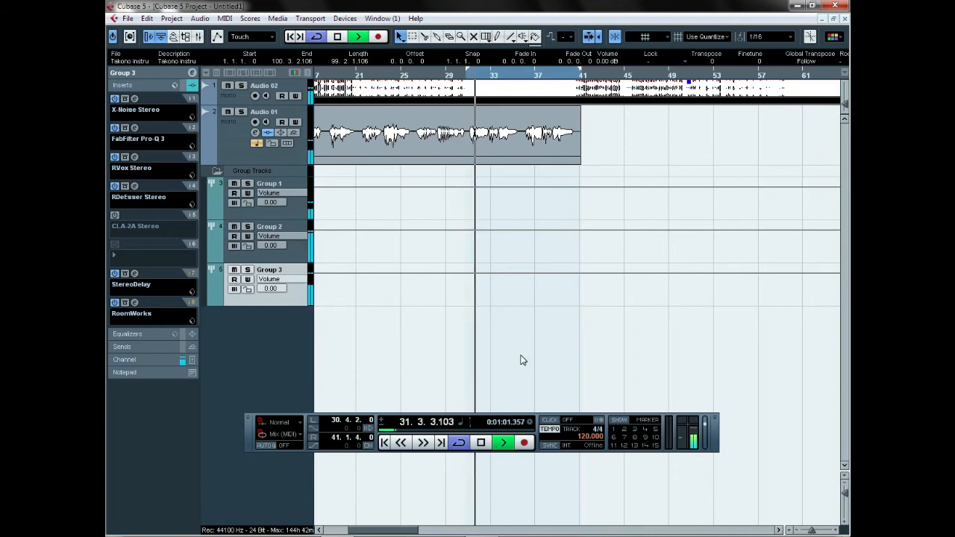
{"action": "left_click", "coordinate": [114, 303]}
{"action": "left_click", "coordinate": [114, 303]}
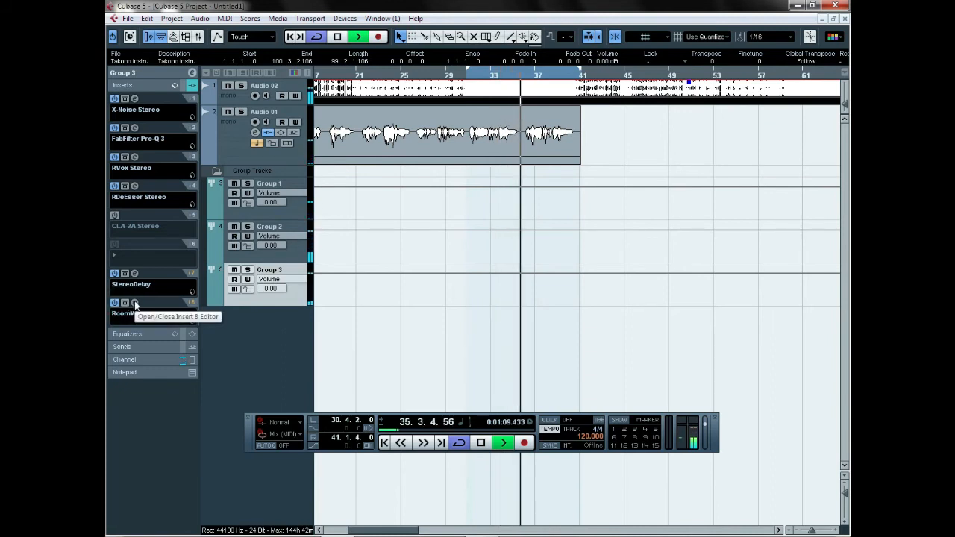
Step: Stop playback, remove the unused CLA-2A from Group 3's fifth insert slot and maximize the project window
{"action": "left_click", "coordinate": [220, 144]}
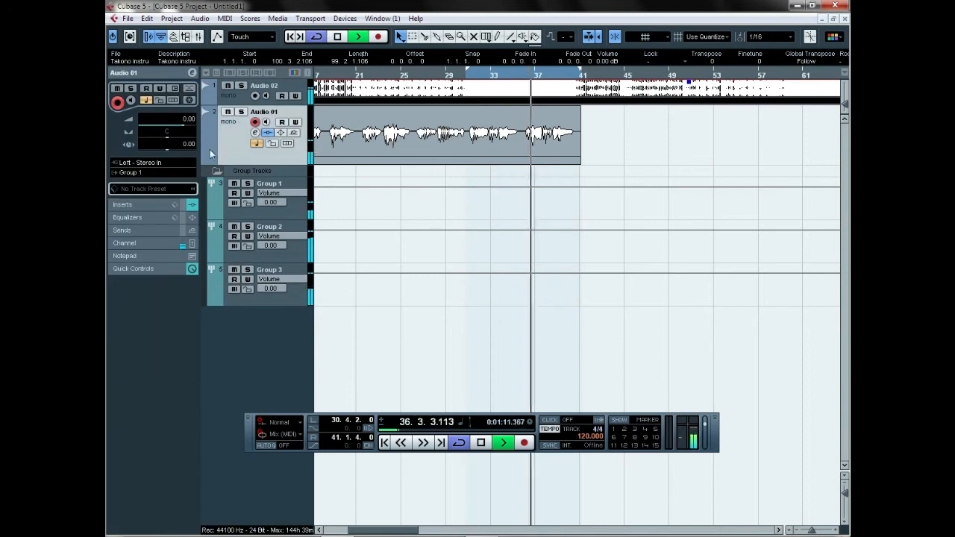
{"action": "left_click", "coordinate": [257, 278]}
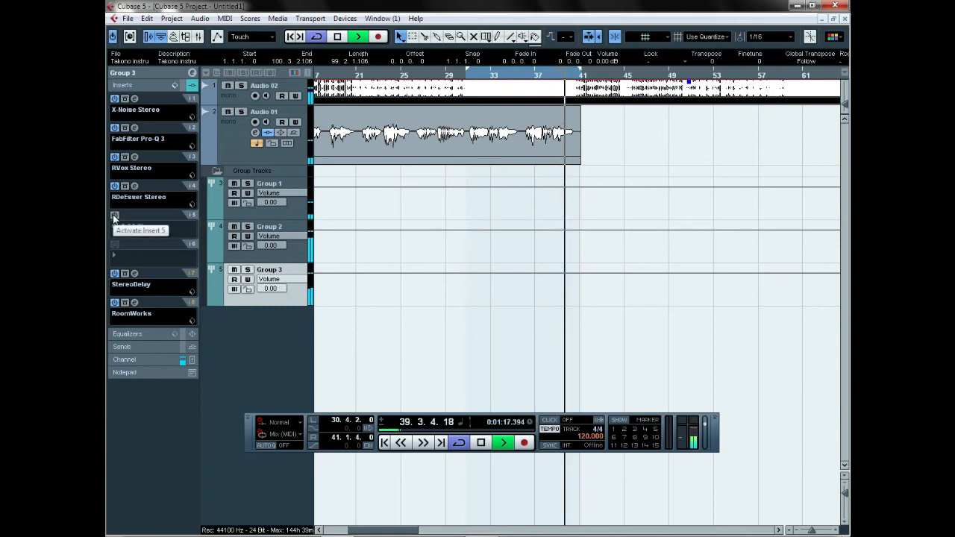
{"action": "key", "text": "space"}
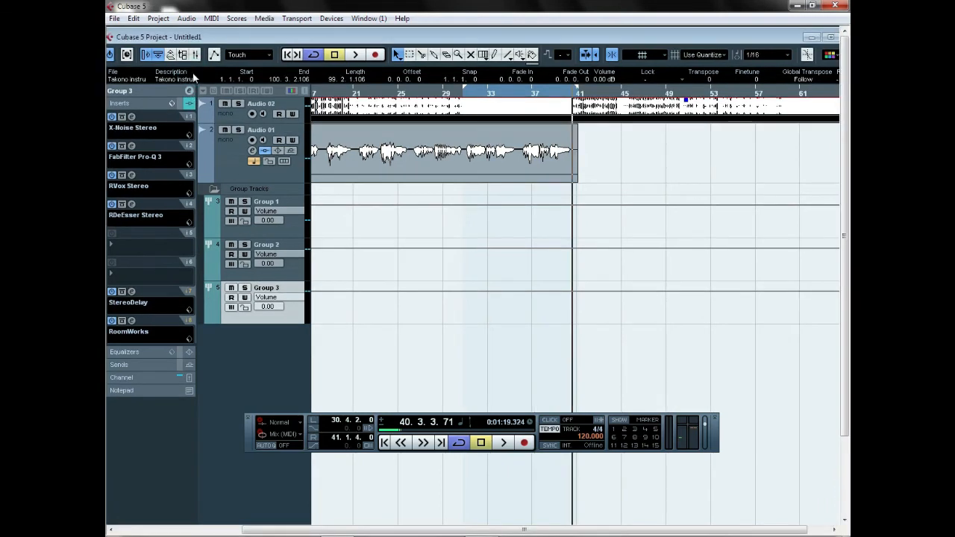
{"action": "double_click", "coordinate": [383, 37]}
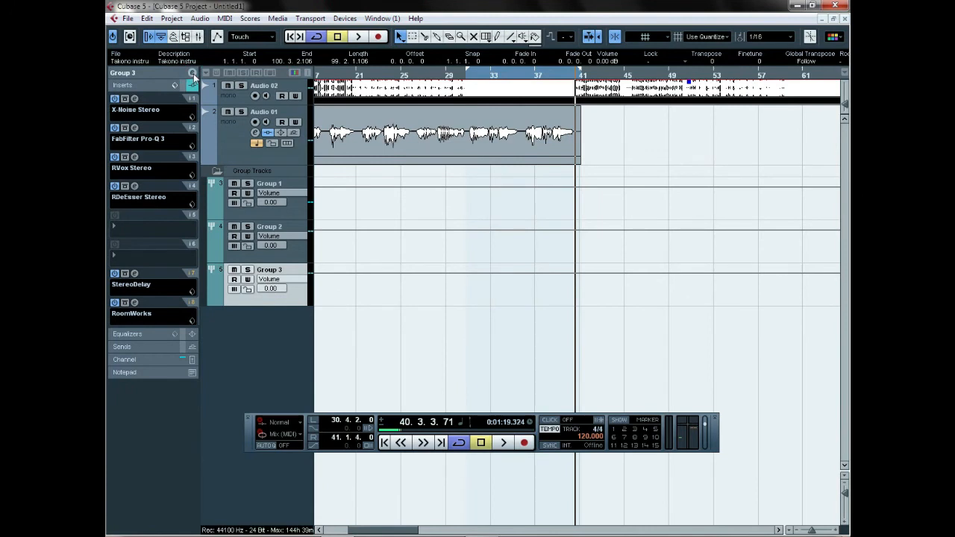
Step: Open Group 3's channel settings and route its first send to Stereo Out
{"action": "left_click", "coordinate": [193, 75]}
{"action": "left_click_drag", "start_coordinate": [339, 111], "coordinate": [370, 135]}
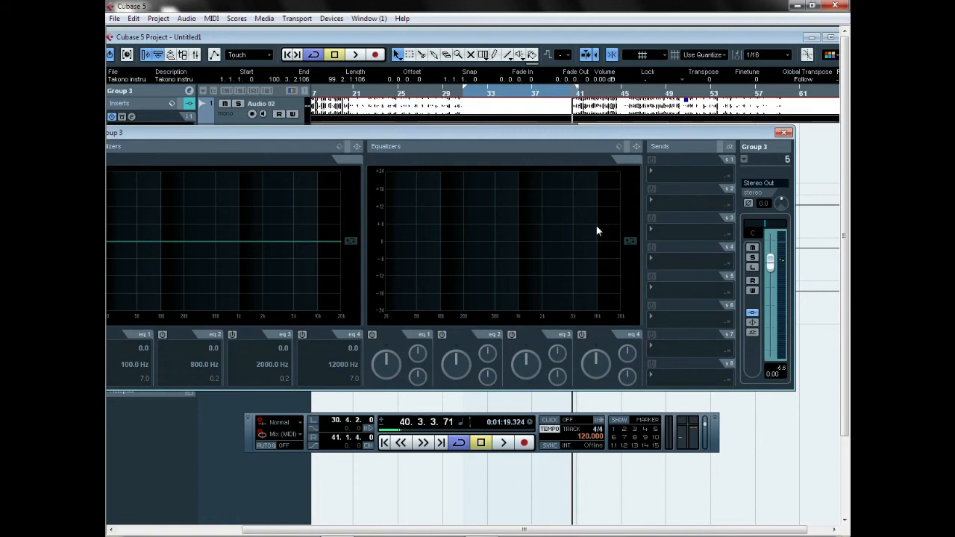
{"action": "left_click", "coordinate": [678, 174]}
{"action": "left_click", "coordinate": [689, 218]}
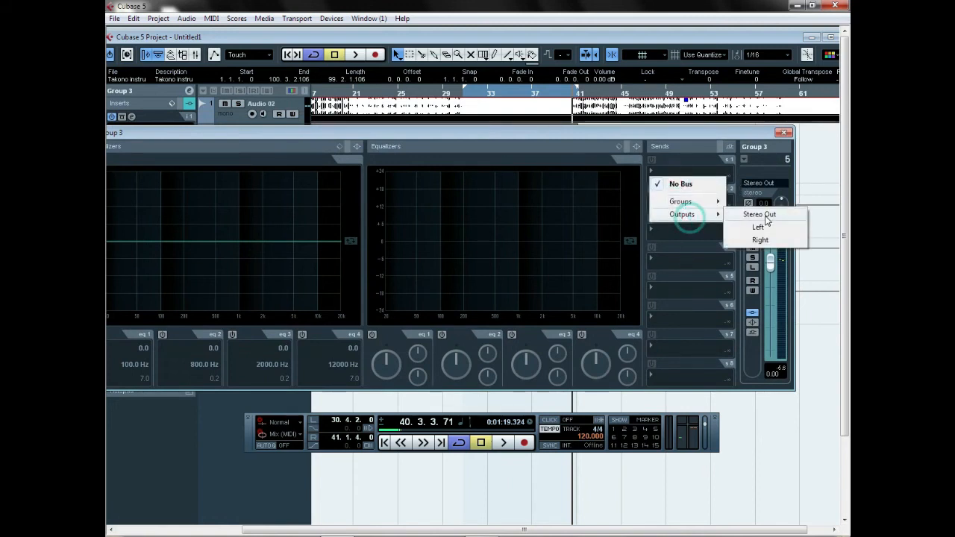
{"action": "left_click", "coordinate": [683, 169]}
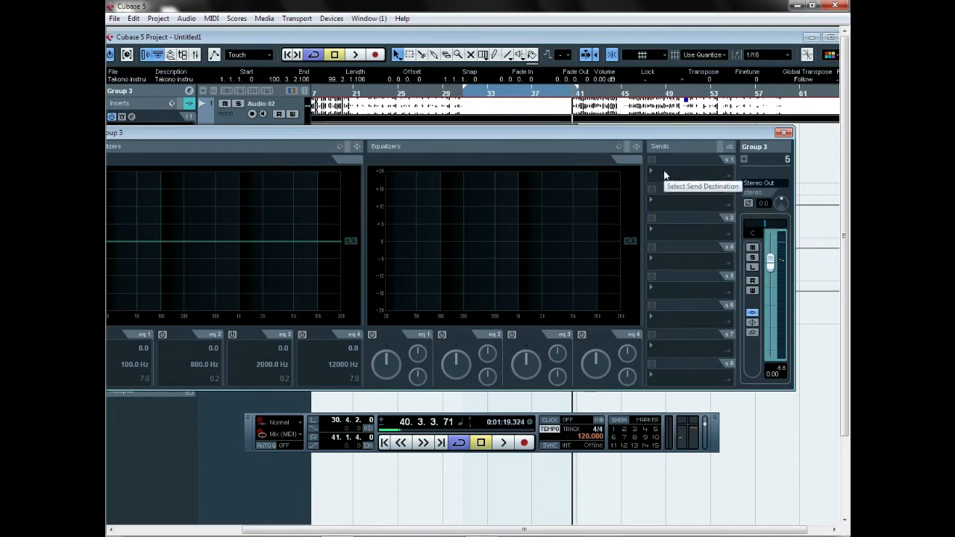
{"action": "left_click", "coordinate": [664, 171]}
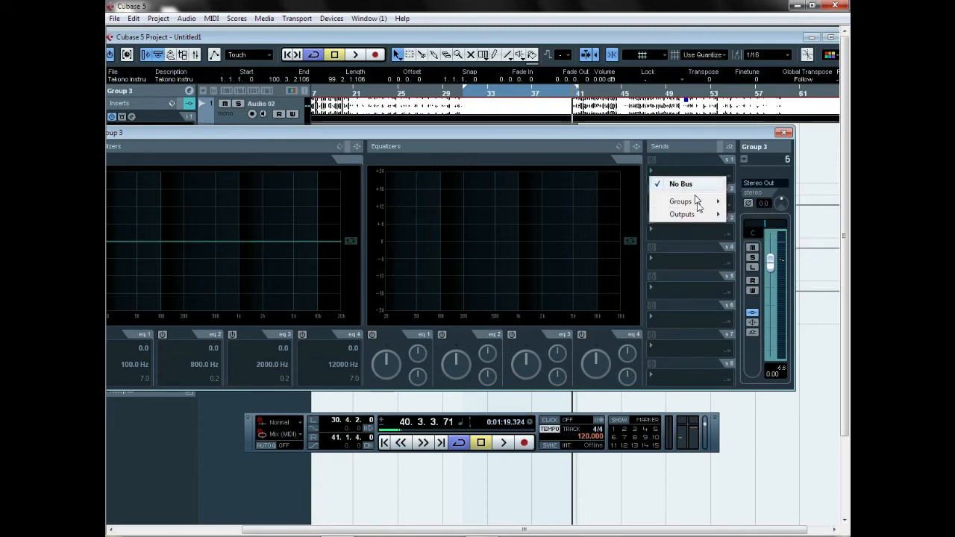
{"action": "mouse_move", "coordinate": [714, 214]}
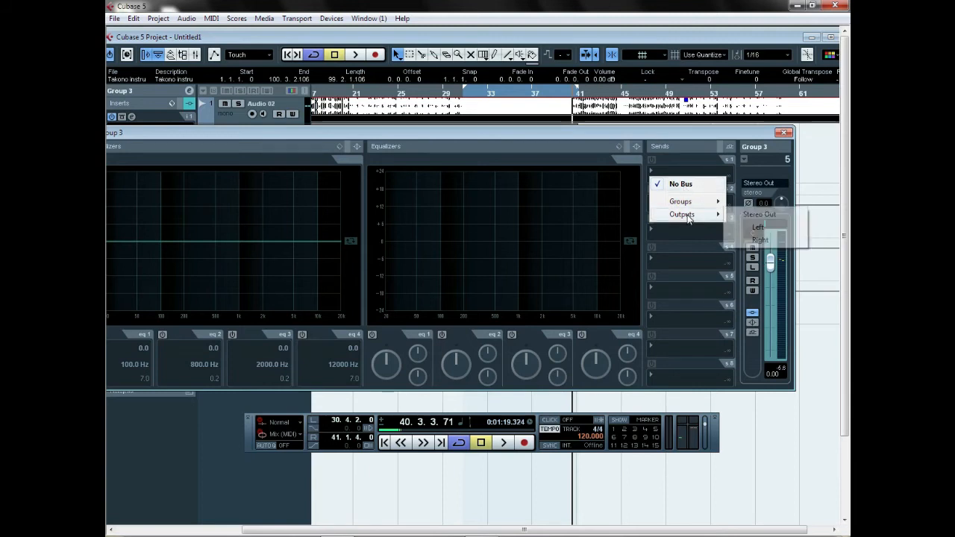
{"action": "left_click", "coordinate": [760, 214]}
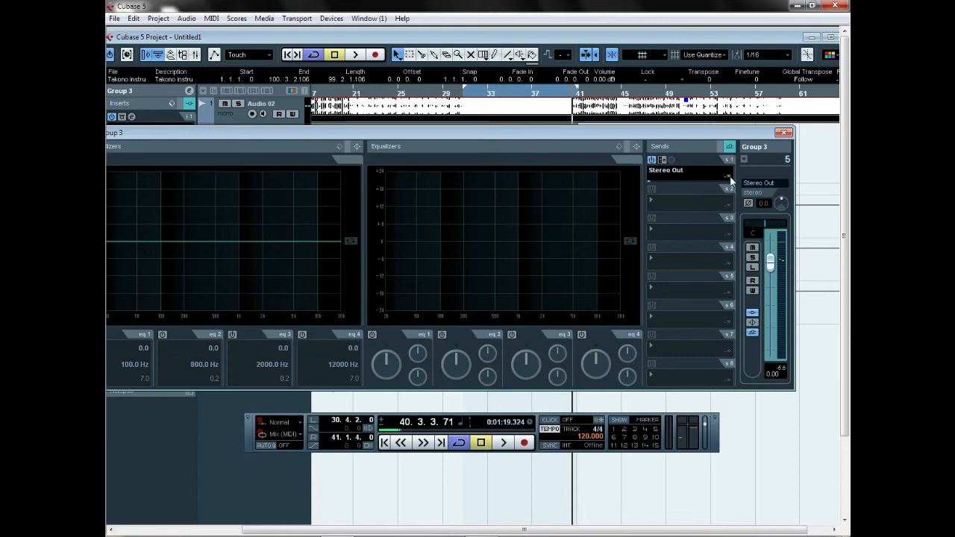
Step: Set the level of Group 3's Stereo Out send to 0.00
{"action": "left_click", "coordinate": [699, 182]}
{"action": "left_click", "coordinate": [721, 176]}
{"action": "left_click", "coordinate": [684, 203]}
{"action": "left_click", "coordinate": [695, 131]}
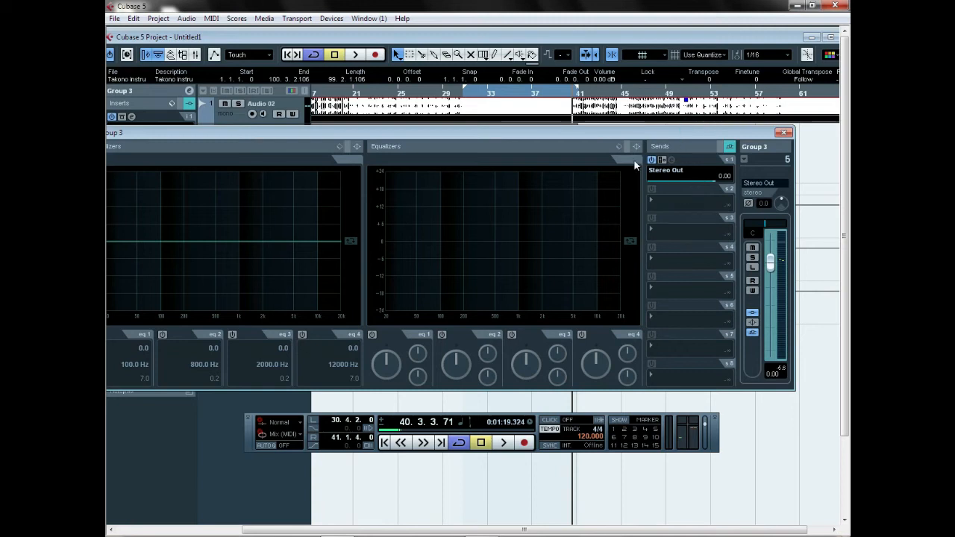
Step: Audition the loop with Group 3's Stereo Out send active, and again with the send switched off
{"action": "left_click_drag", "start_coordinate": [487, 134], "coordinate": [531, 231]}
{"action": "key", "text": "space"}
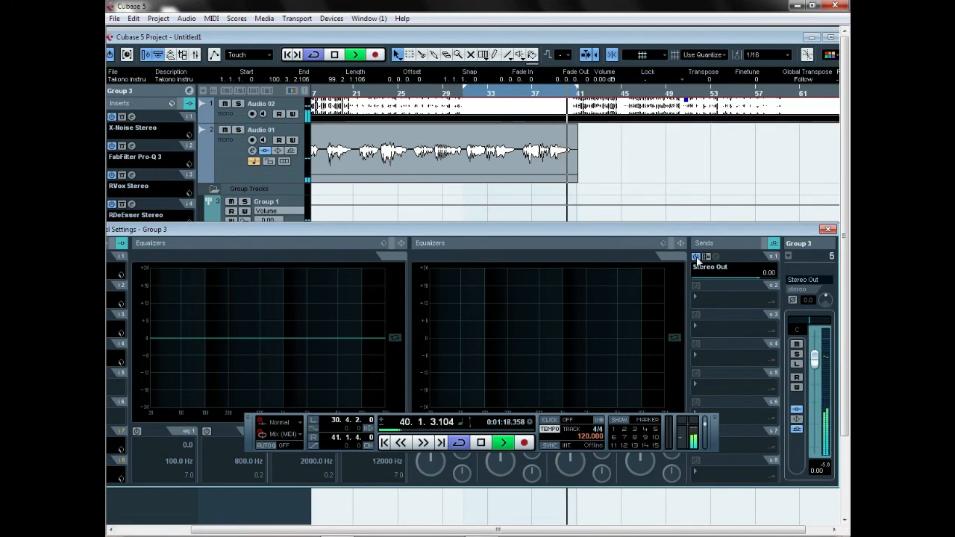
{"action": "key", "text": "space"}
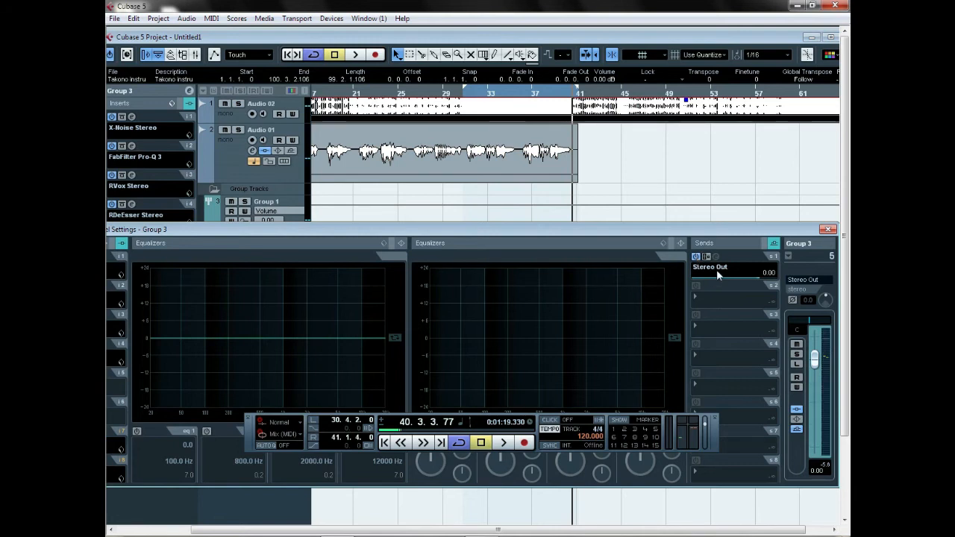
{"action": "left_click", "coordinate": [696, 258]}
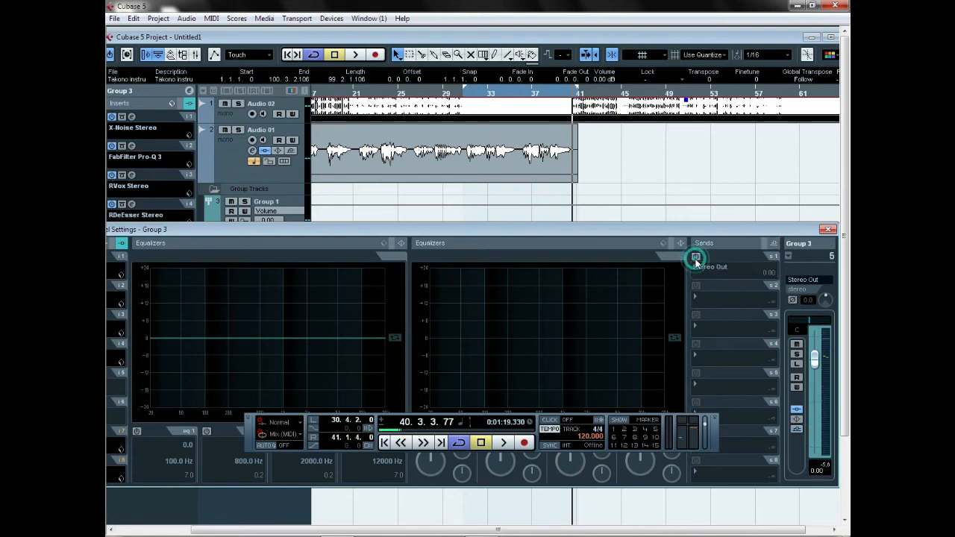
{"action": "key", "text": "space"}
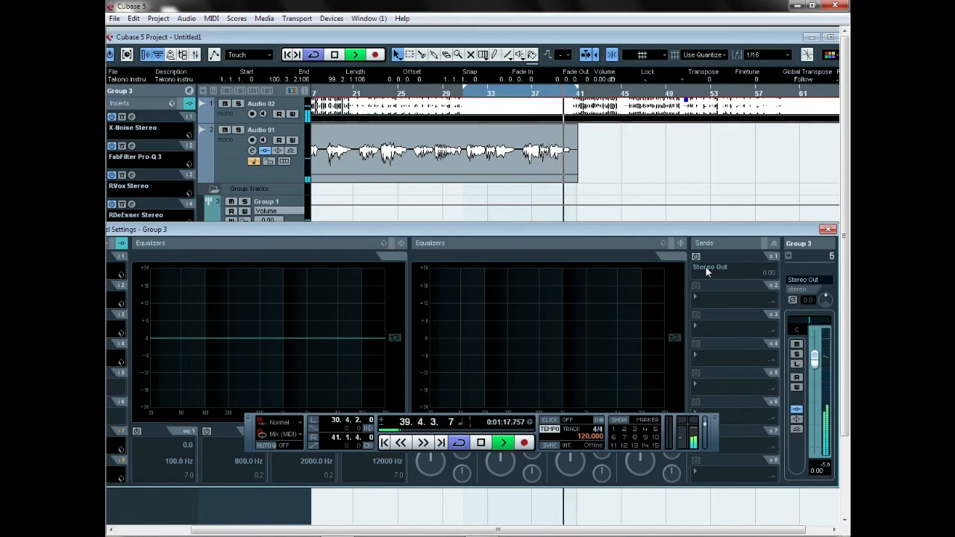
{"action": "key", "text": "space"}
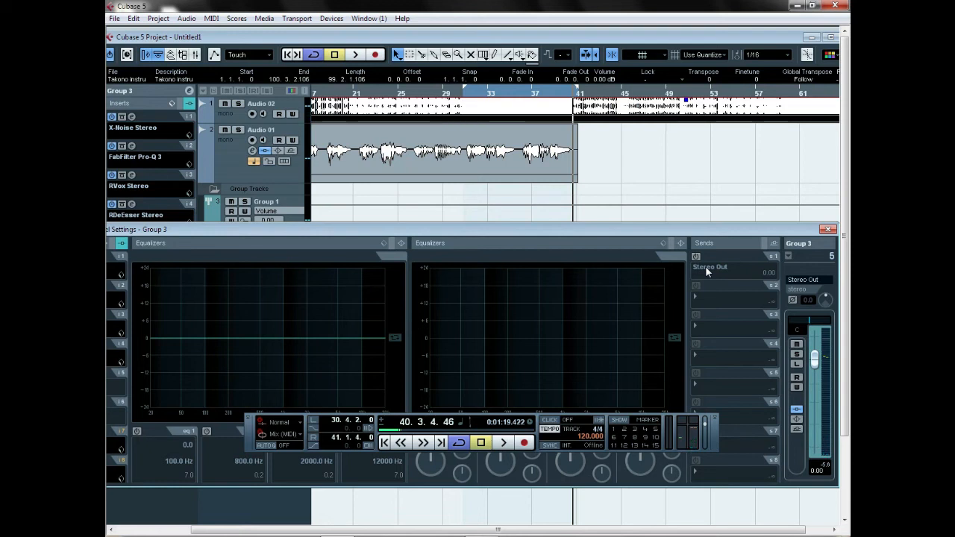
Step: Switch Group 3's Stereo Out send back on, audition it from the loop start and close the channel settings
{"action": "key", "text": "KP_1"}
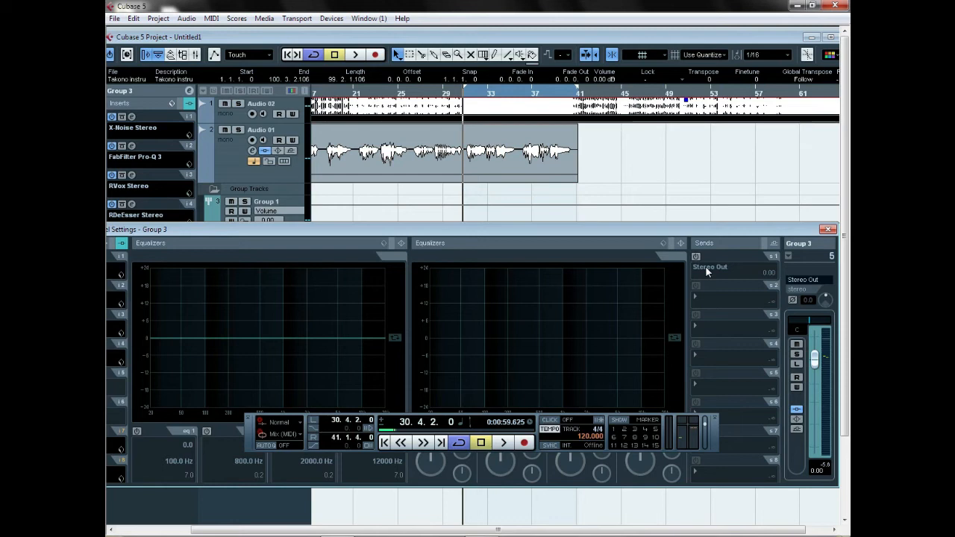
{"action": "left_click", "coordinate": [696, 257]}
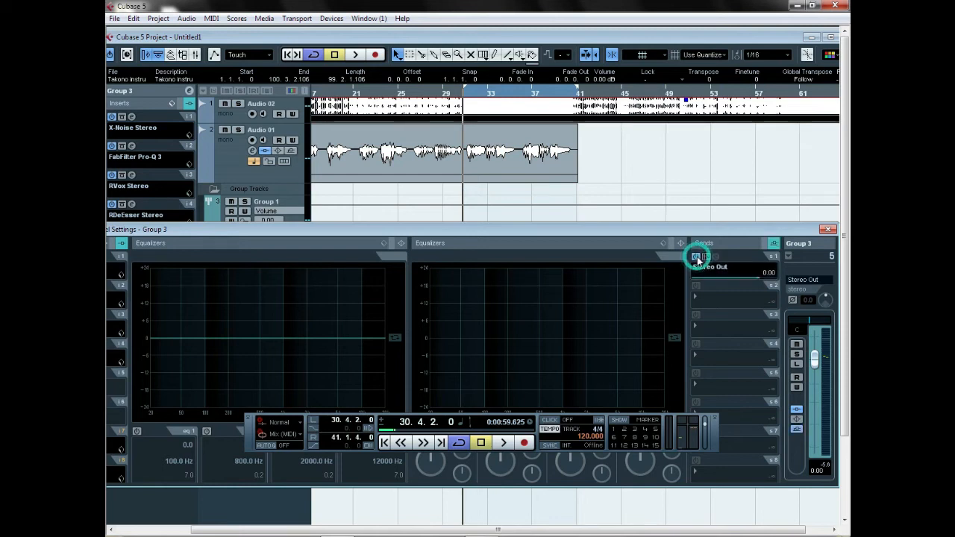
{"action": "key", "text": "space"}
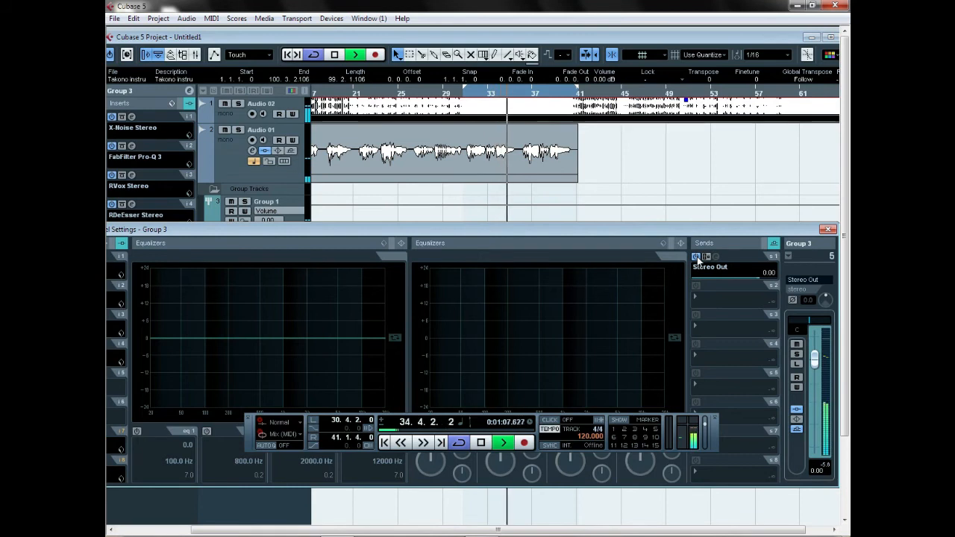
{"action": "key", "text": "space"}
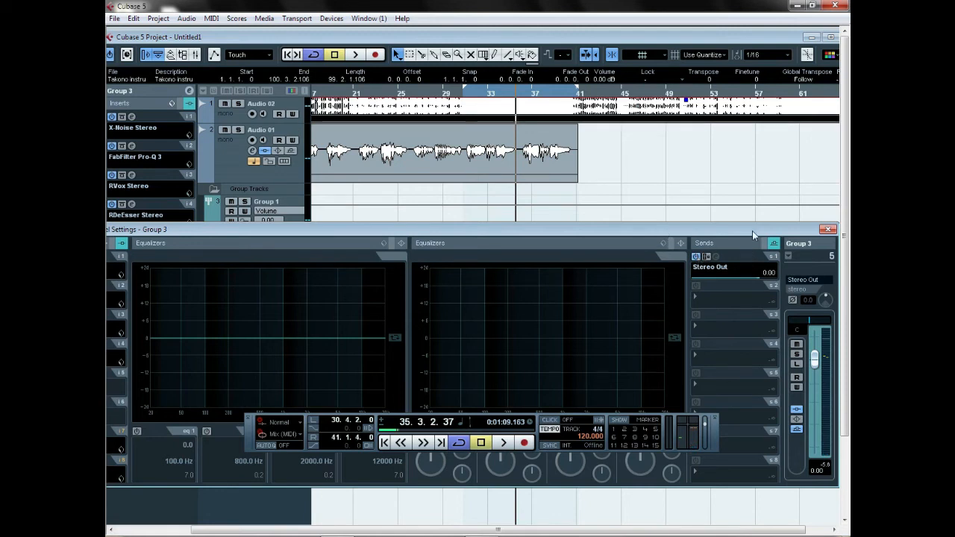
{"action": "left_click", "coordinate": [826, 231]}
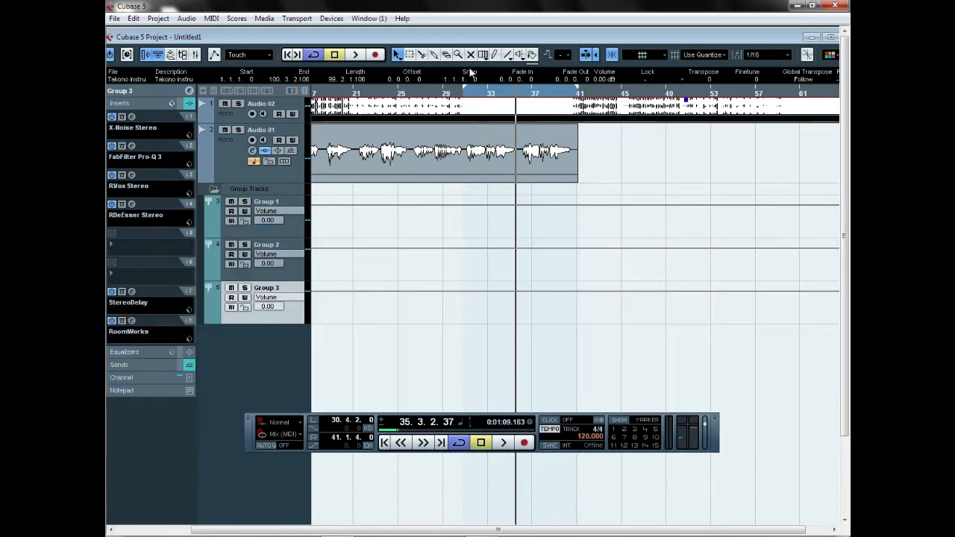
{"action": "double_click", "coordinate": [537, 40]}
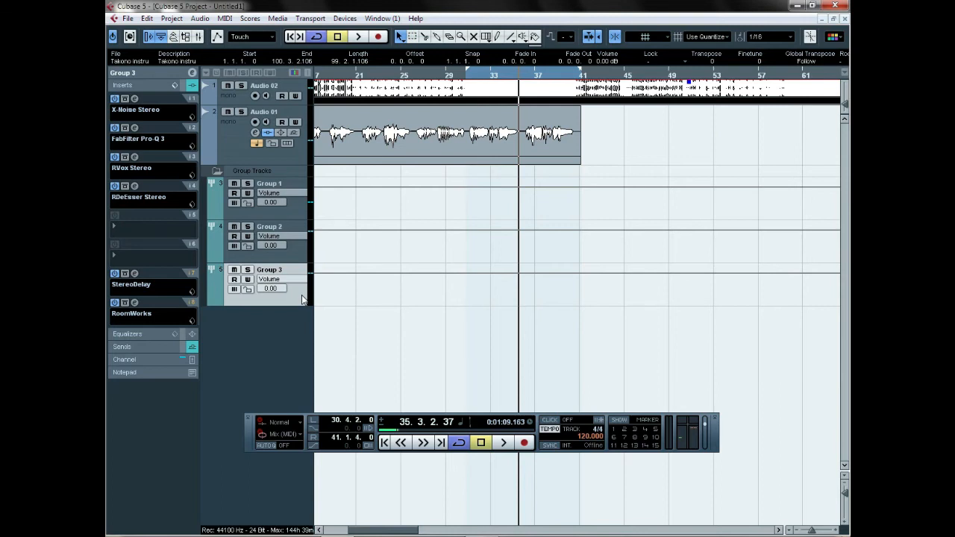
Step: Open the mixer and bring up the Stereo Out channel settings with the insert slots in view
{"action": "key", "text": "F3"}
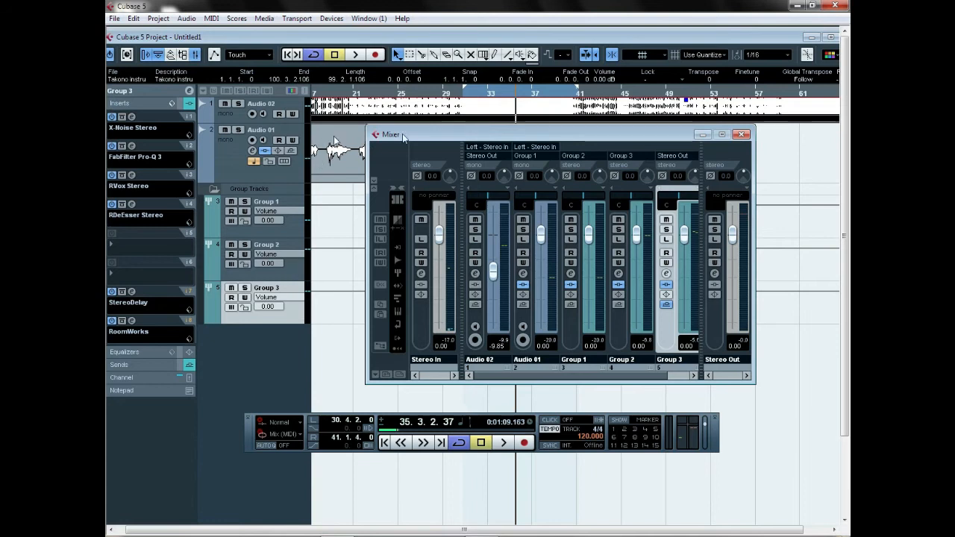
{"action": "left_click_drag", "start_coordinate": [640, 140], "coordinate": [560, 159]}
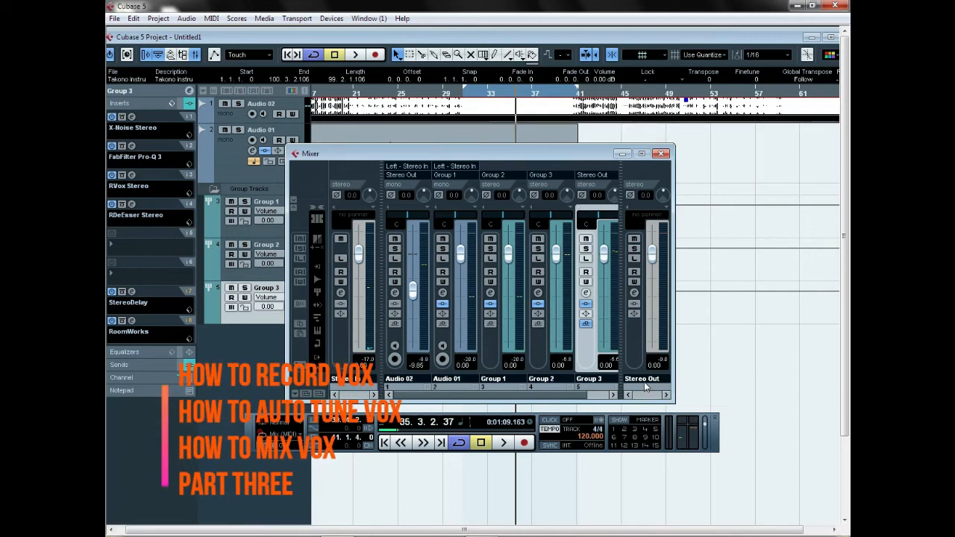
{"action": "left_click", "coordinate": [635, 297]}
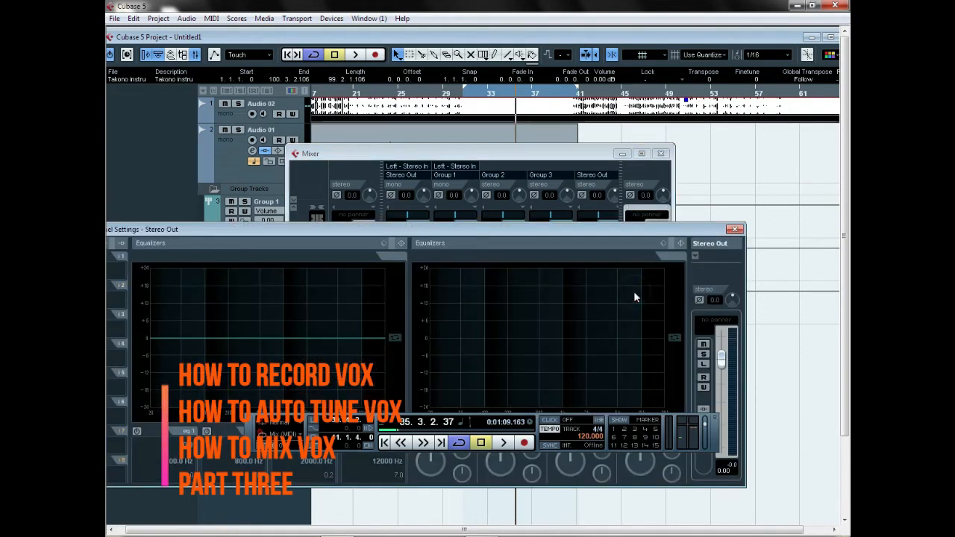
{"action": "left_click_drag", "start_coordinate": [605, 222], "coordinate": [642, 162]}
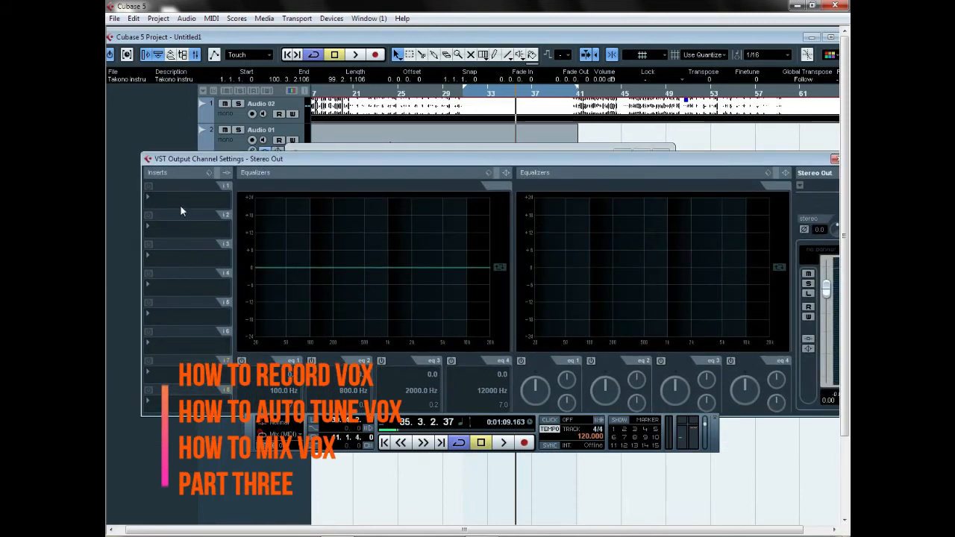
Step: Load the Maximizer dynamics plug-in into Stereo Out's third insert slot and close its editor
{"action": "left_click", "coordinate": [165, 254]}
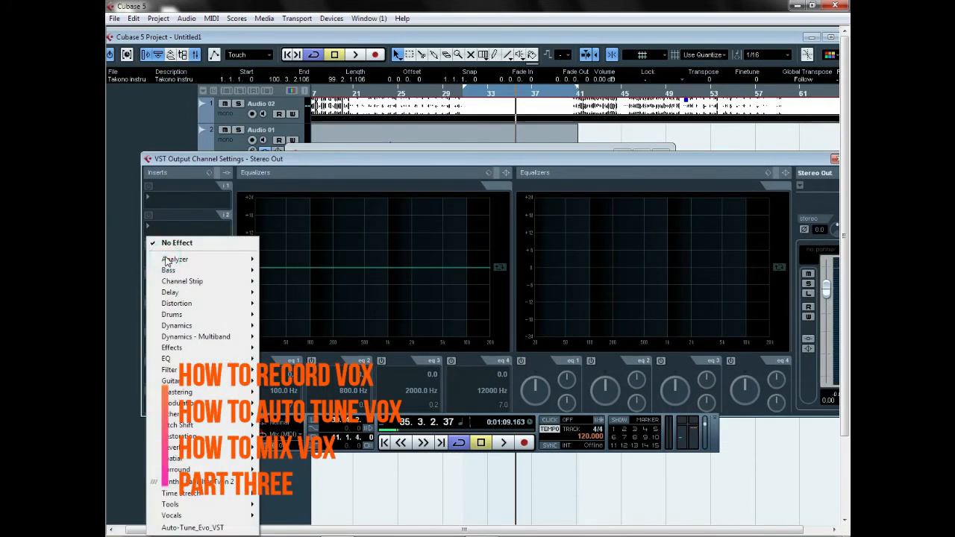
{"action": "left_click", "coordinate": [174, 201]}
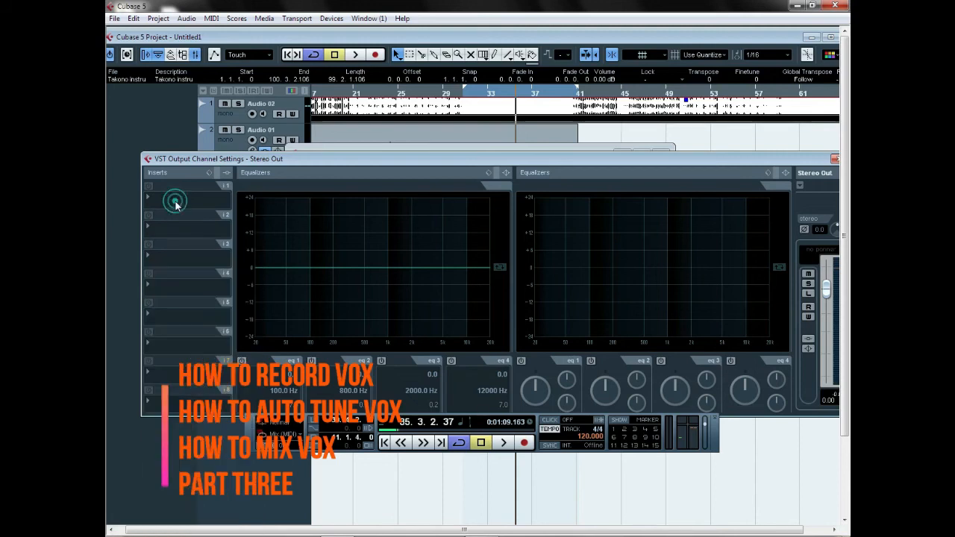
{"action": "left_click", "coordinate": [164, 259]}
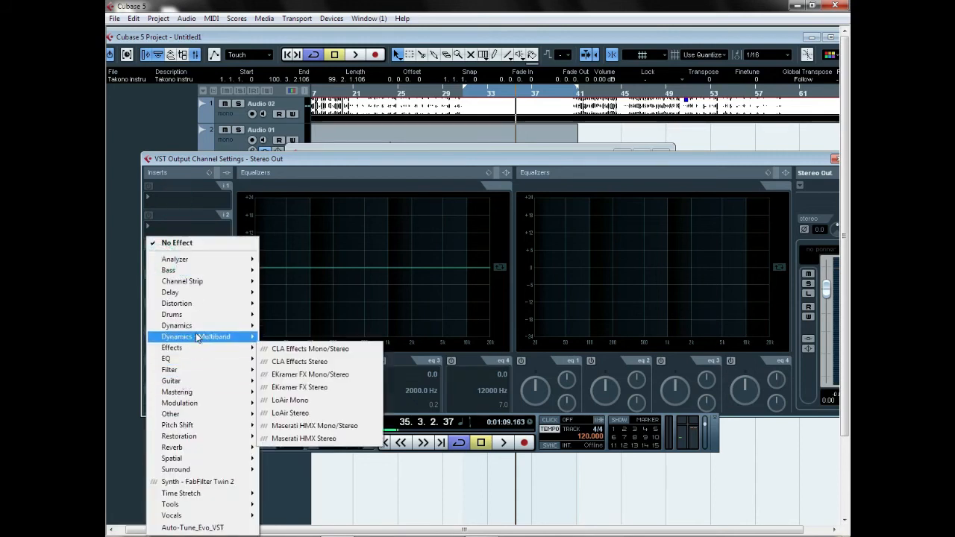
{"action": "mouse_move", "coordinate": [195, 329]}
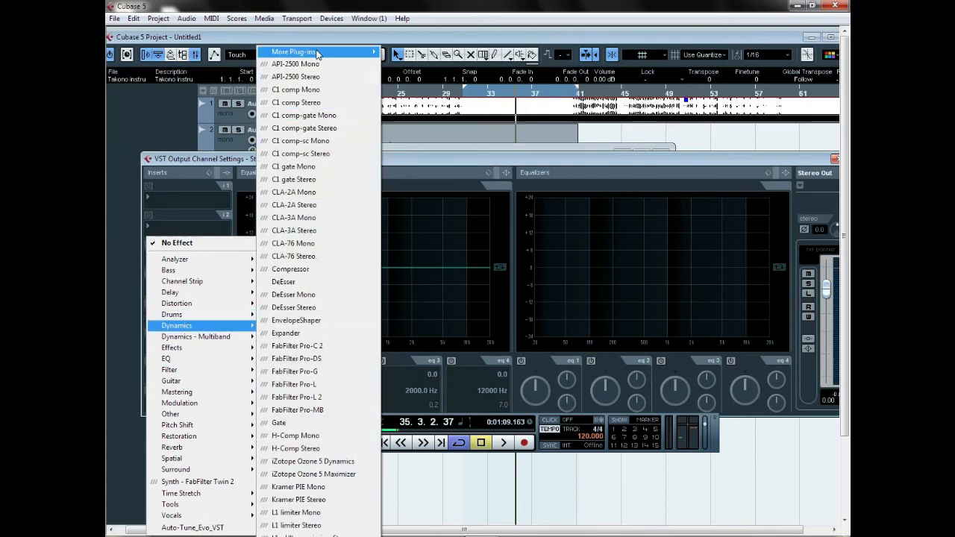
{"action": "mouse_move", "coordinate": [317, 54]}
{"action": "left_click", "coordinate": [418, 79]}
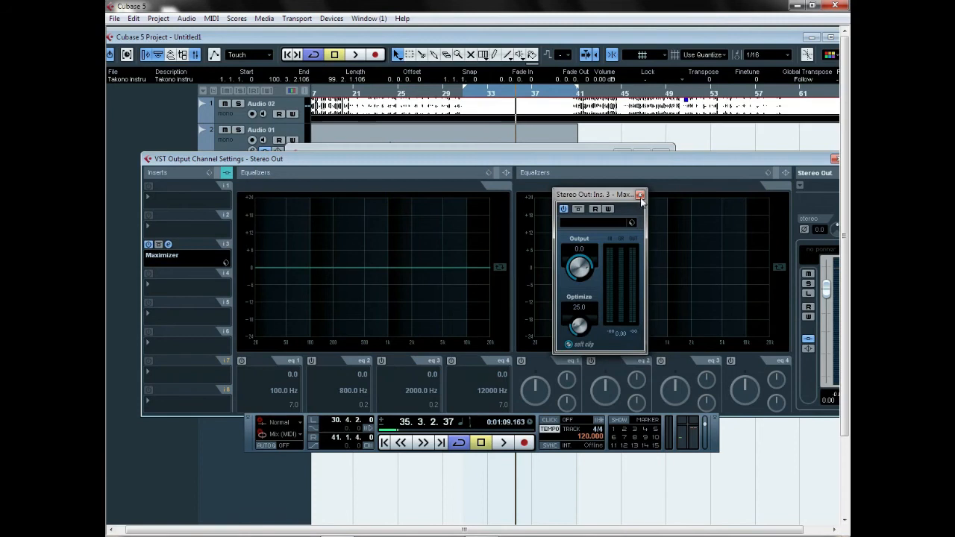
{"action": "left_click", "coordinate": [639, 196]}
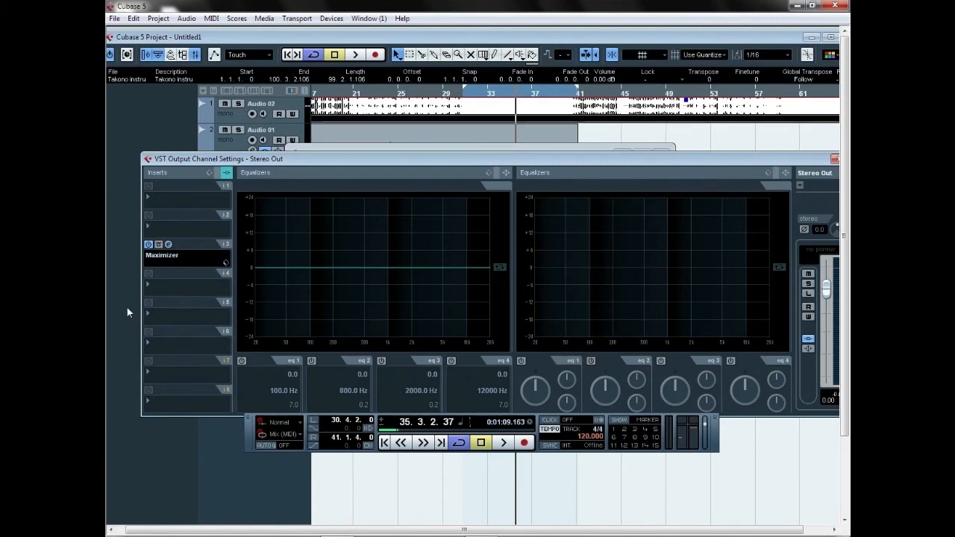
Step: Load the Limiter into Stereo Out's second insert slot, close its editor and maximize the project window
{"action": "left_click", "coordinate": [158, 223]}
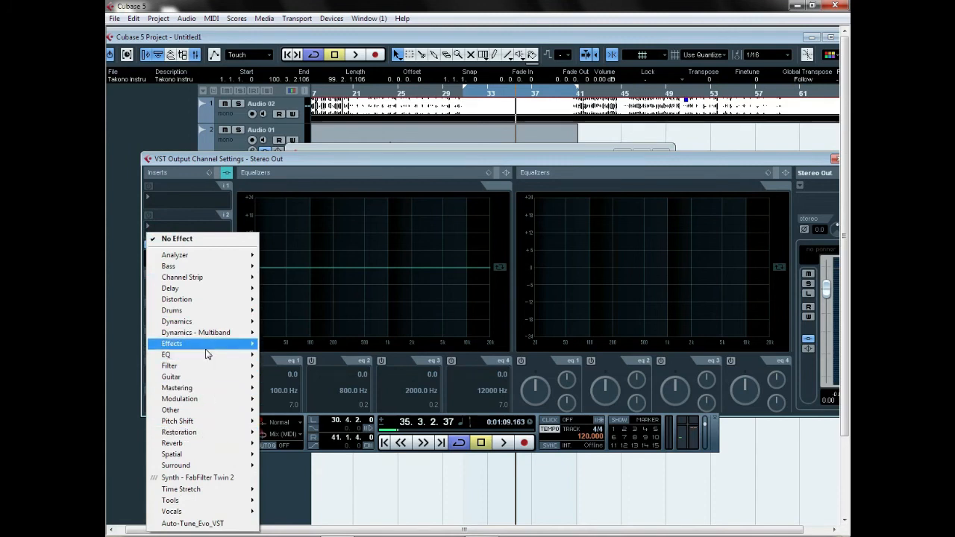
{"action": "mouse_move", "coordinate": [213, 322]}
{"action": "mouse_move", "coordinate": [375, 55]}
{"action": "left_click", "coordinate": [403, 65]}
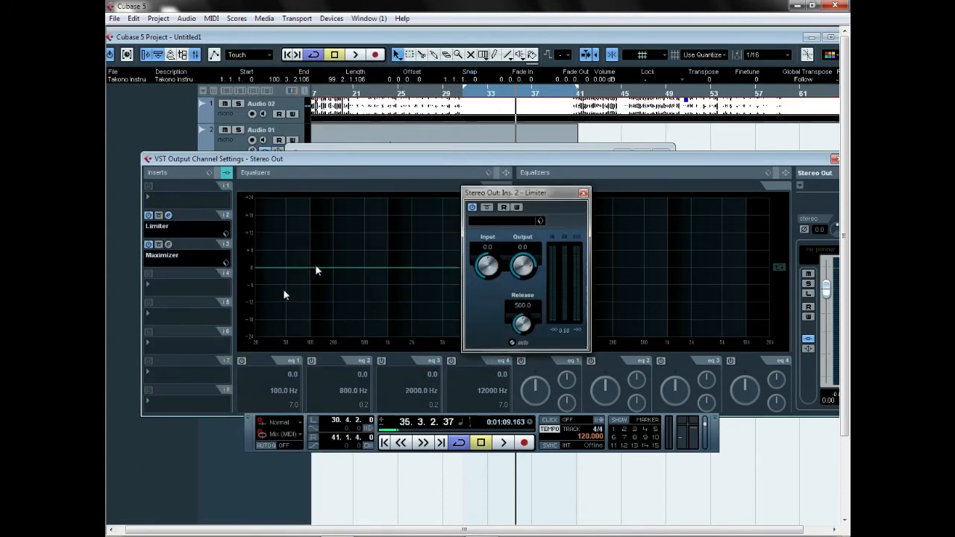
{"action": "left_click", "coordinate": [583, 193]}
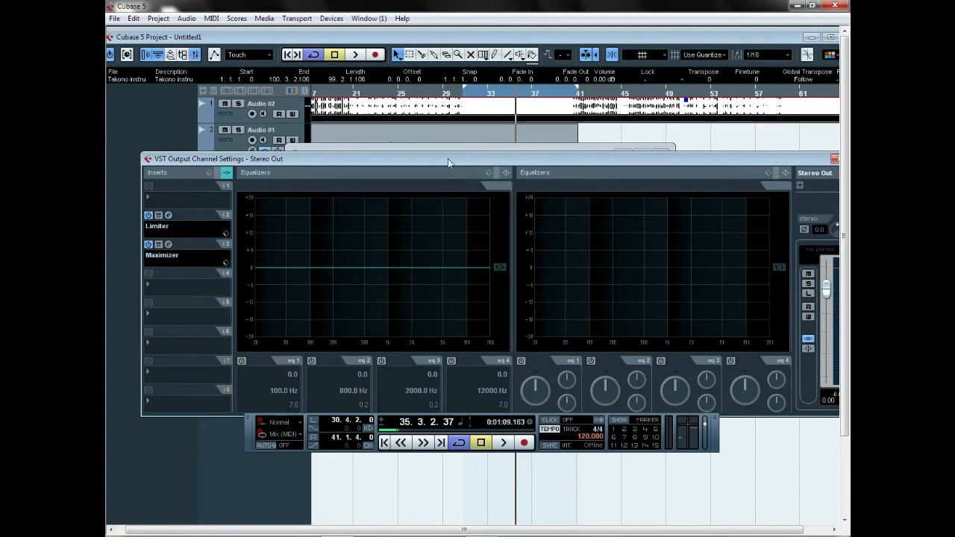
{"action": "double_click", "coordinate": [546, 40]}
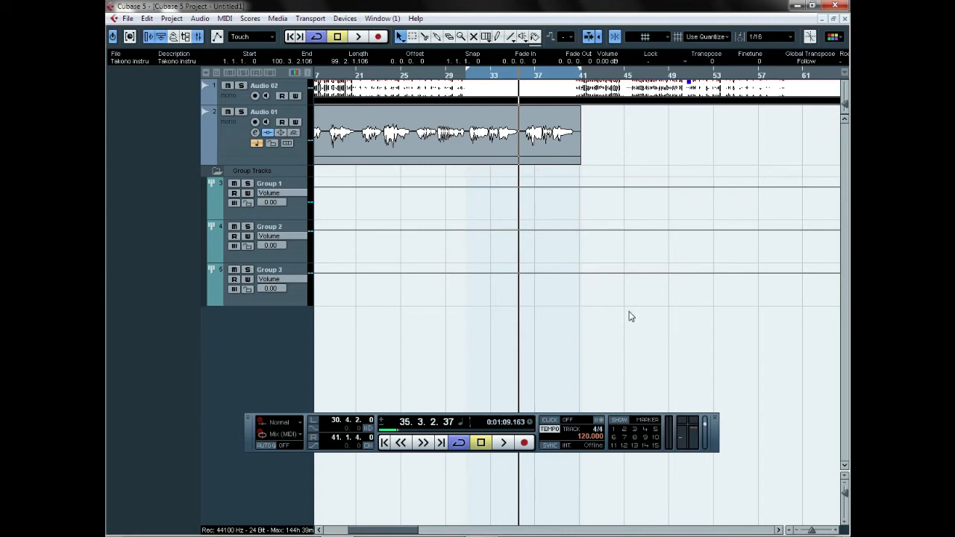
Step: Play the full mix and reopen the Stereo Out channel settings from the mixer
{"action": "key", "text": "space"}
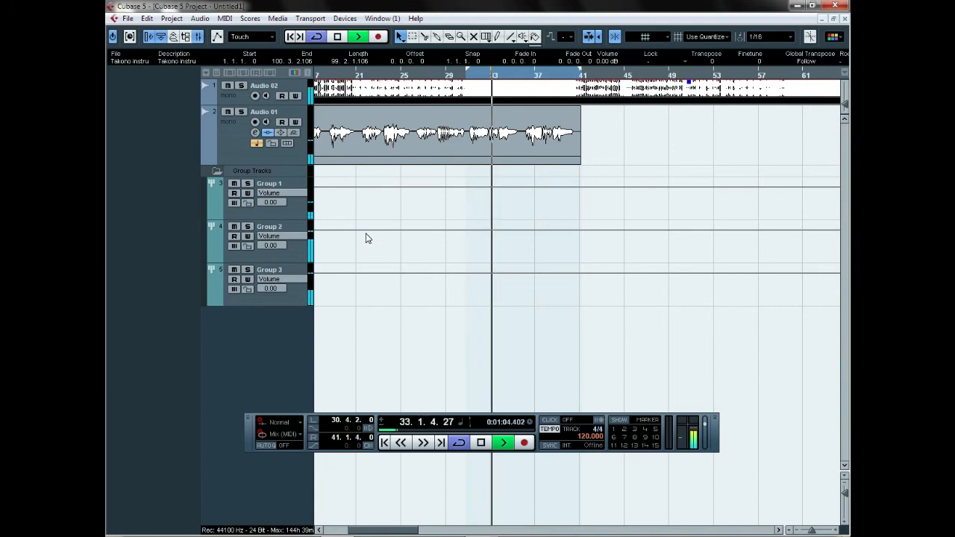
{"action": "key", "text": "F3"}
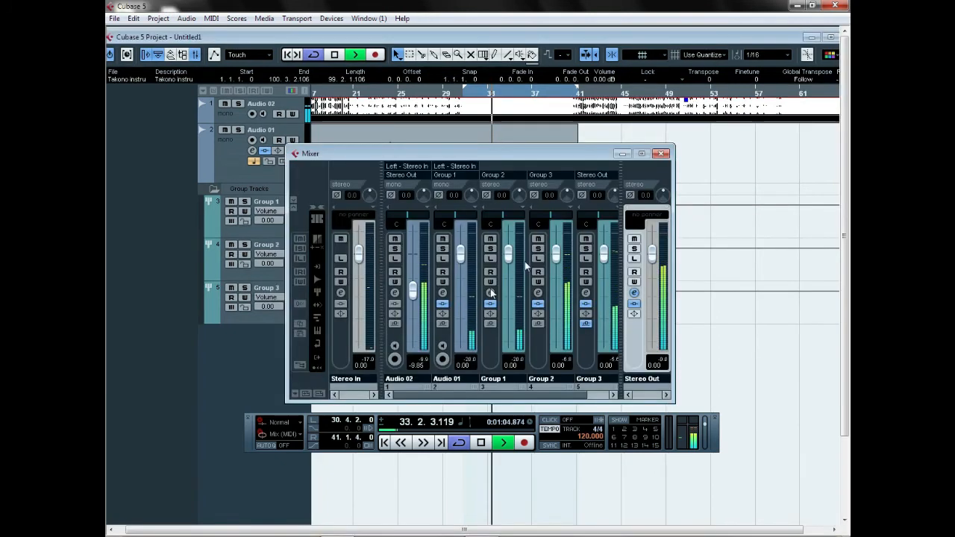
{"action": "left_click", "coordinate": [634, 294]}
{"action": "left_click", "coordinate": [450, 162]}
{"action": "left_click_drag", "start_coordinate": [445, 179], "coordinate": [445, 195]}
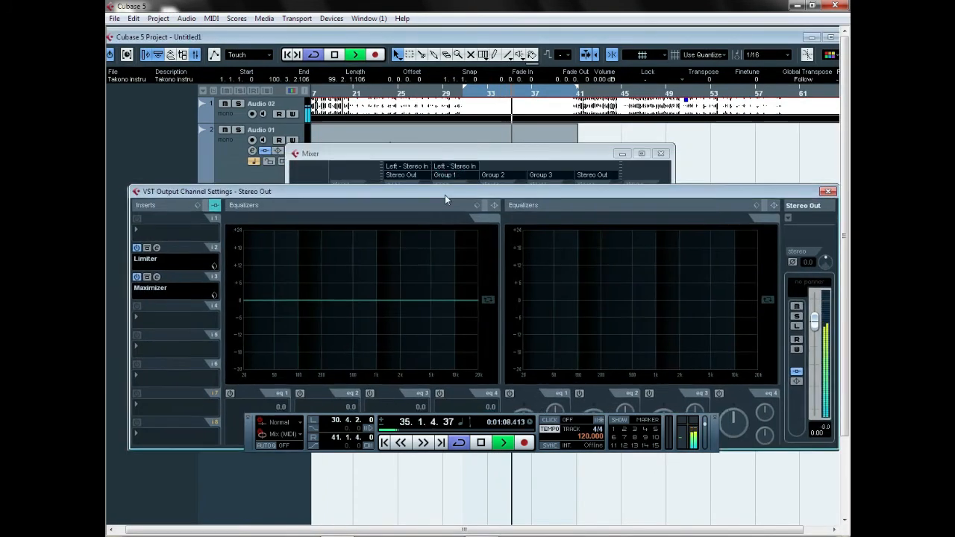
Step: Stop playback and deactivate both the Limiter and the Maximizer inserts on Stereo Out
{"action": "key", "text": "space"}
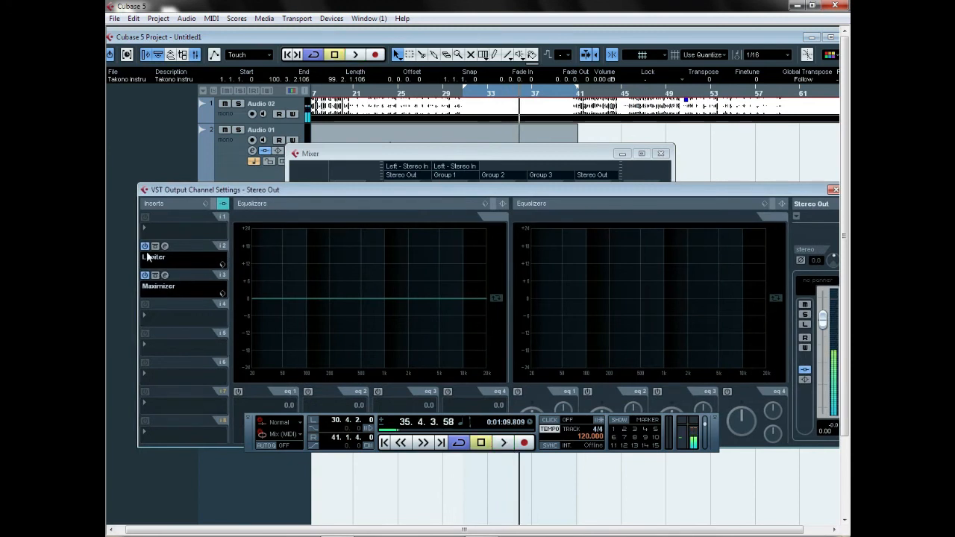
{"action": "left_click", "coordinate": [144, 246]}
{"action": "left_click", "coordinate": [145, 275]}
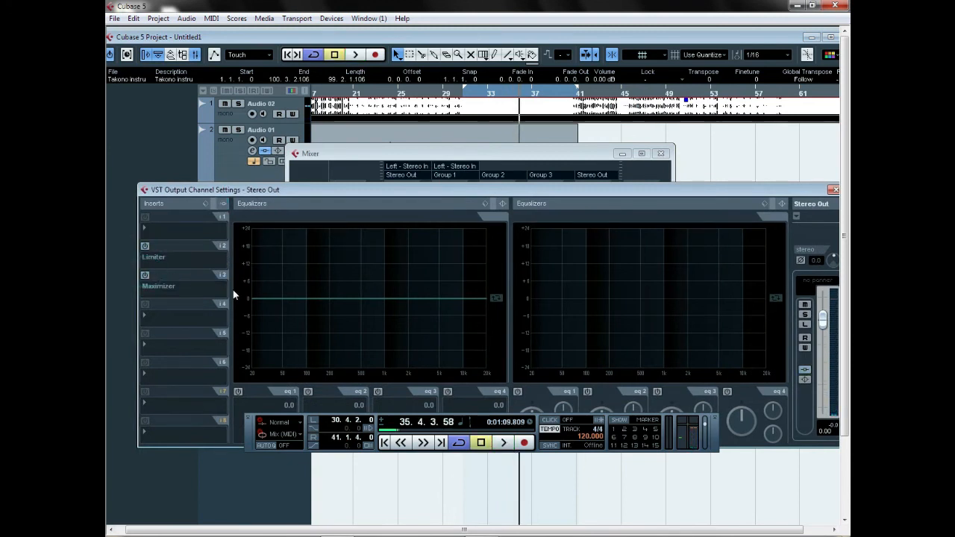
Step: Solo the Audio 01 vocal track, reopen the Stereo Out channel settings and audition the vocal without the output inserts
{"action": "left_click", "coordinate": [237, 130]}
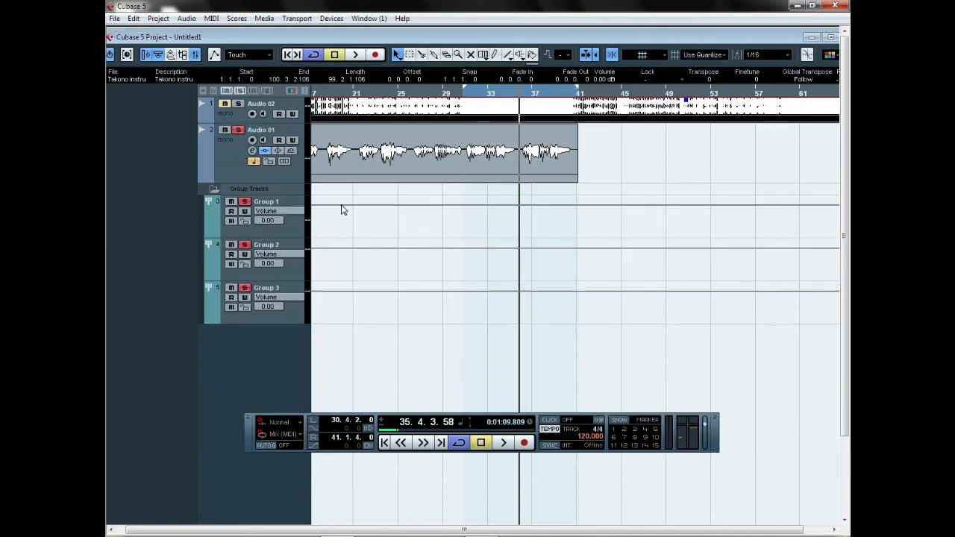
{"action": "key", "text": "F3"}
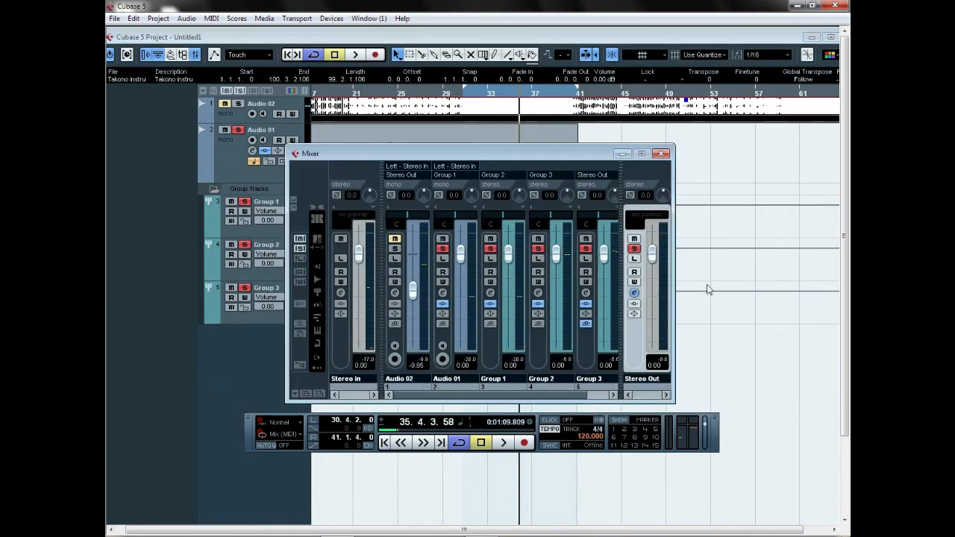
{"action": "left_click", "coordinate": [634, 293]}
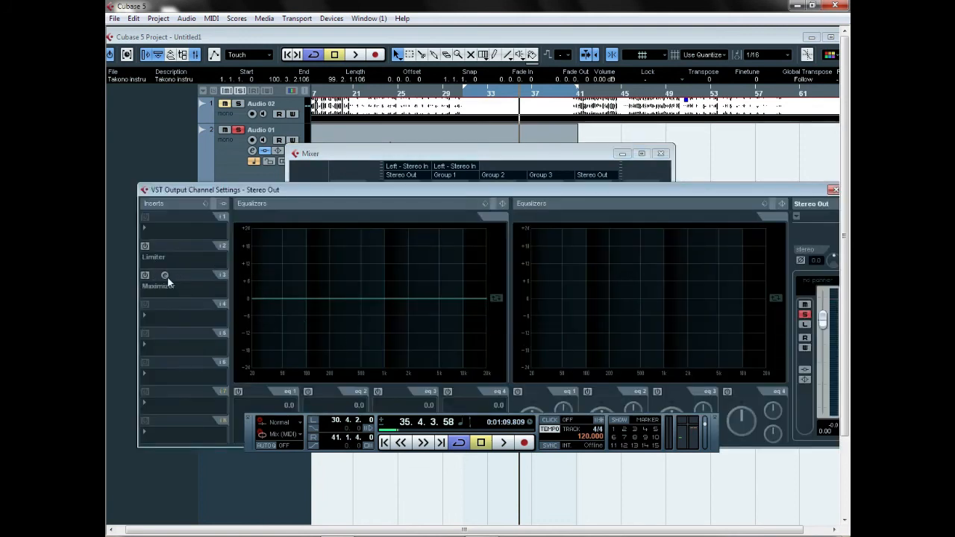
{"action": "key", "text": "space"}
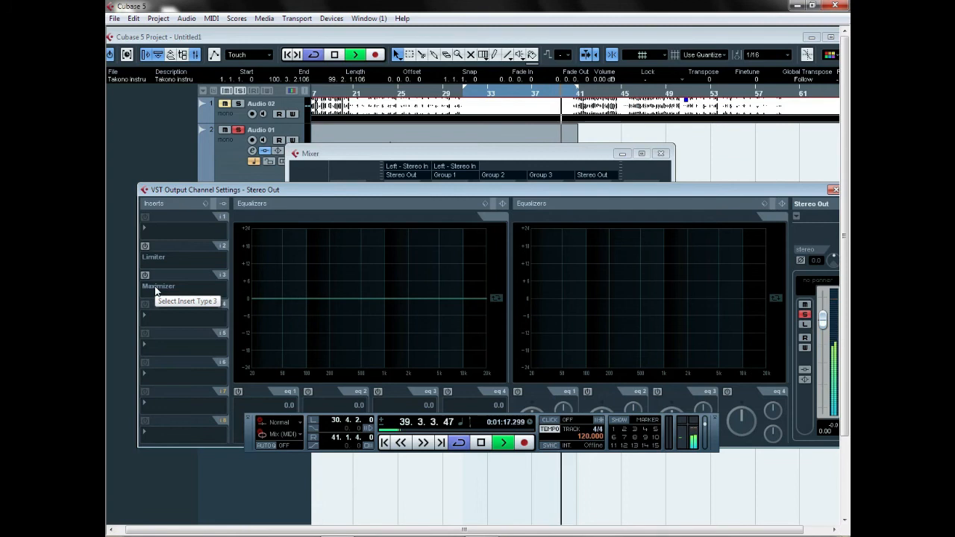
{"action": "key", "text": "space"}
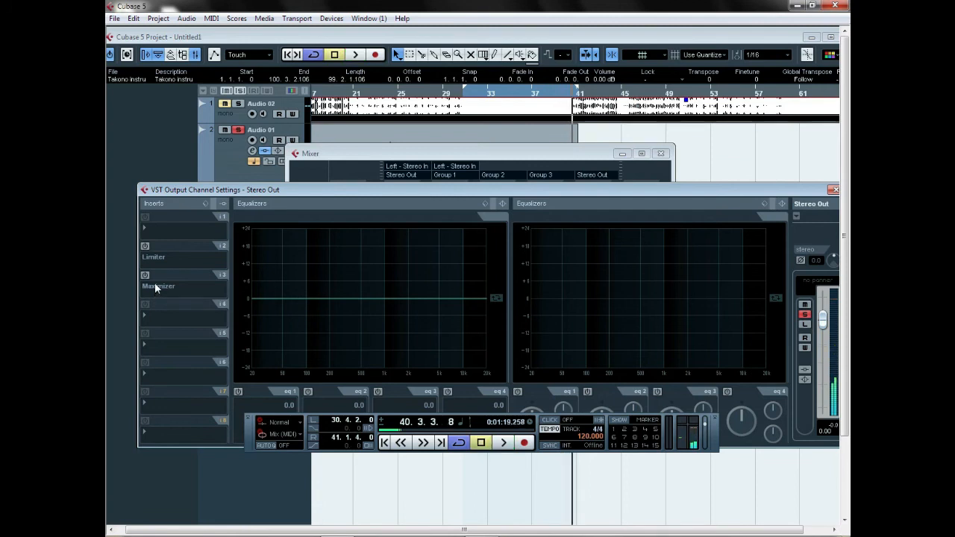
Step: Return to the left locator, reactivate Stereo Out's Maximizer and audition the soloed vocal through it
{"action": "key", "text": "KP_1"}
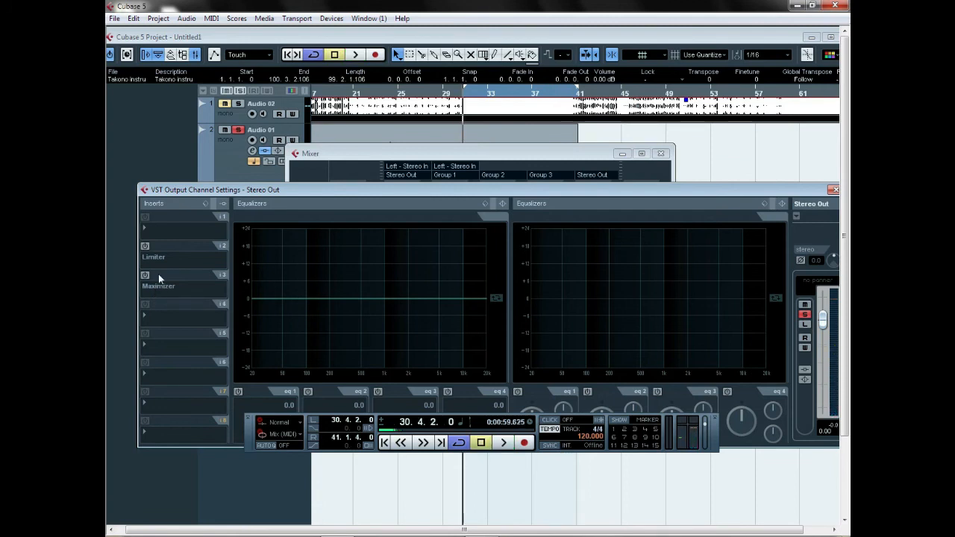
{"action": "left_click", "coordinate": [145, 274]}
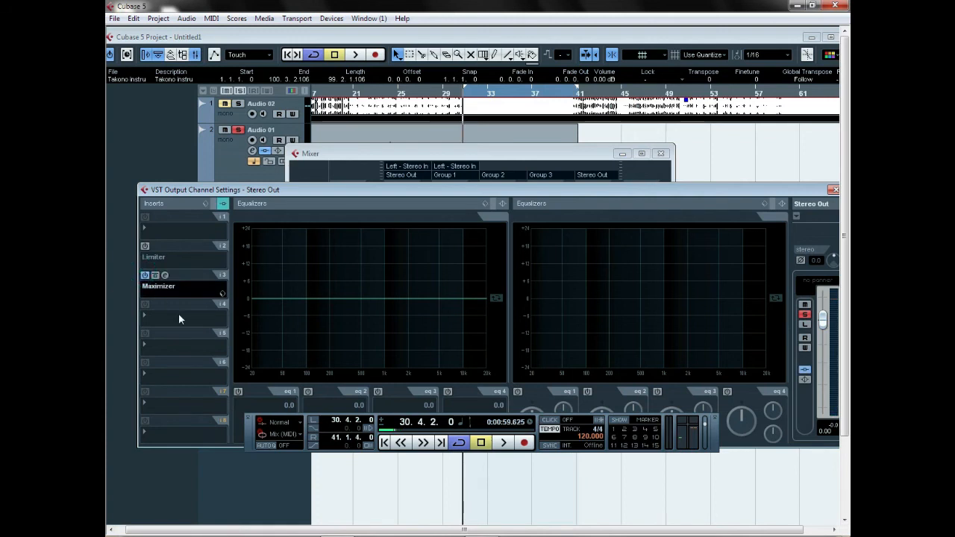
{"action": "key", "text": "space"}
{"action": "key", "text": "space"}
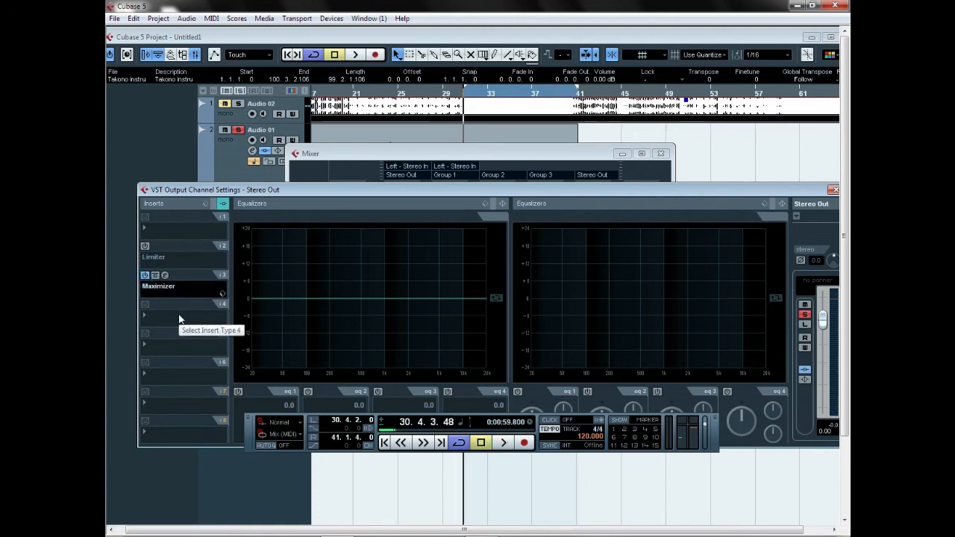
{"action": "key", "text": "space"}
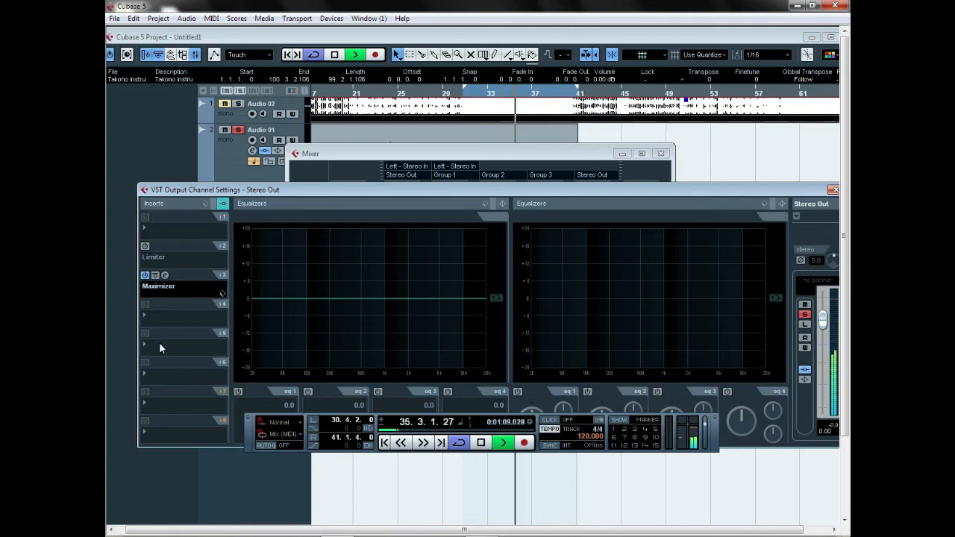
{"action": "key", "text": "space"}
Step: Reactivate Stereo Out's Limiter and audition the soloed vocal through both output inserts
{"action": "left_click", "coordinate": [145, 247]}
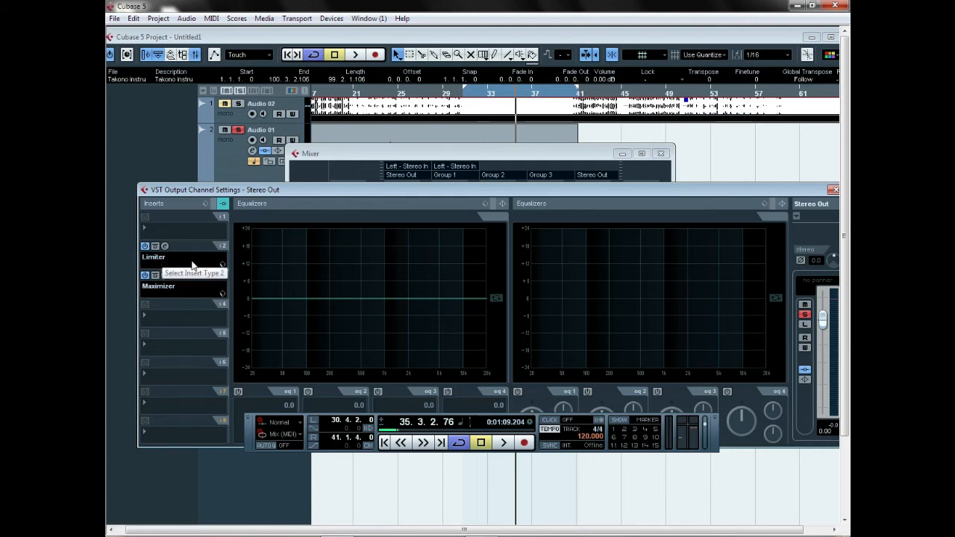
{"action": "key", "text": "space"}
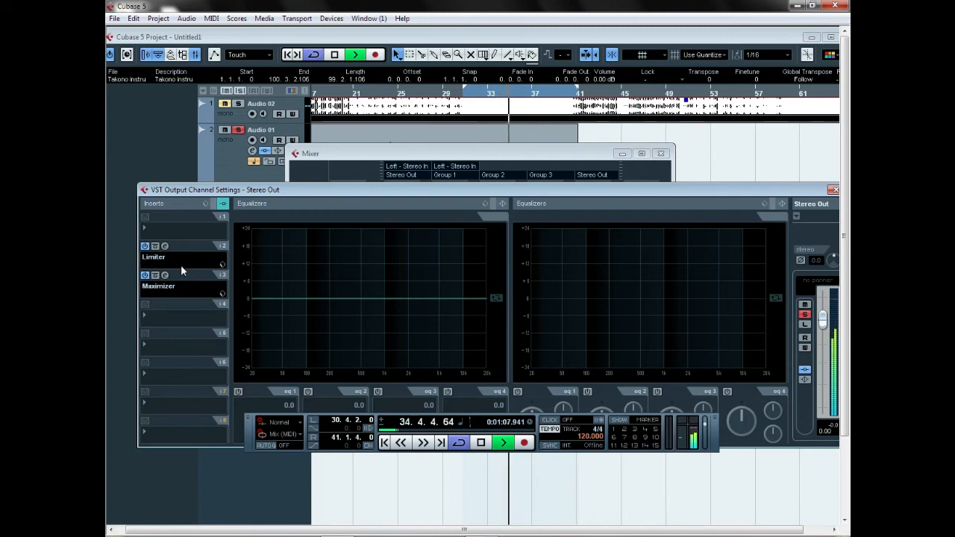
{"action": "key", "text": "space"}
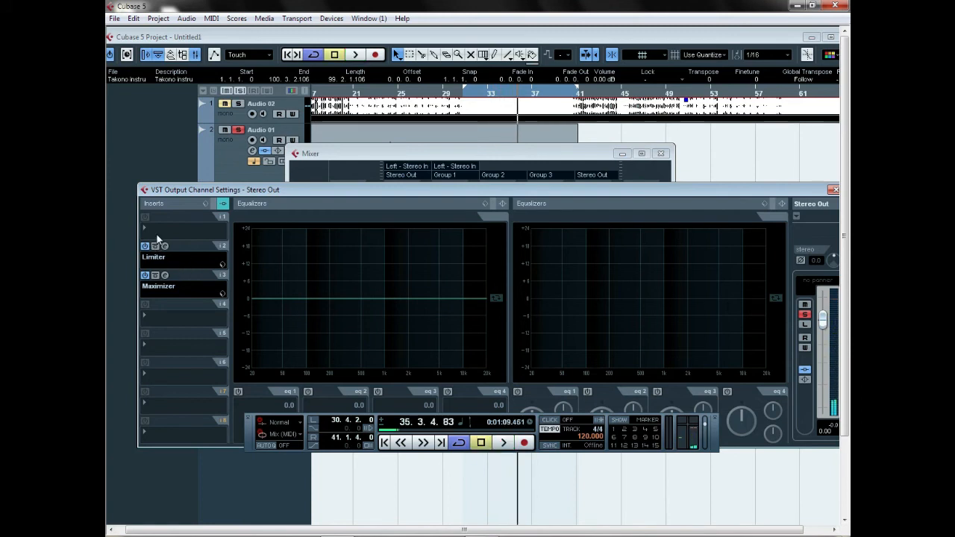
Step: Load the MultibandCompressor dynamics plug-in into Stereo Out's first insert slot and move its editor lower over the project
{"action": "left_click", "coordinate": [151, 223]}
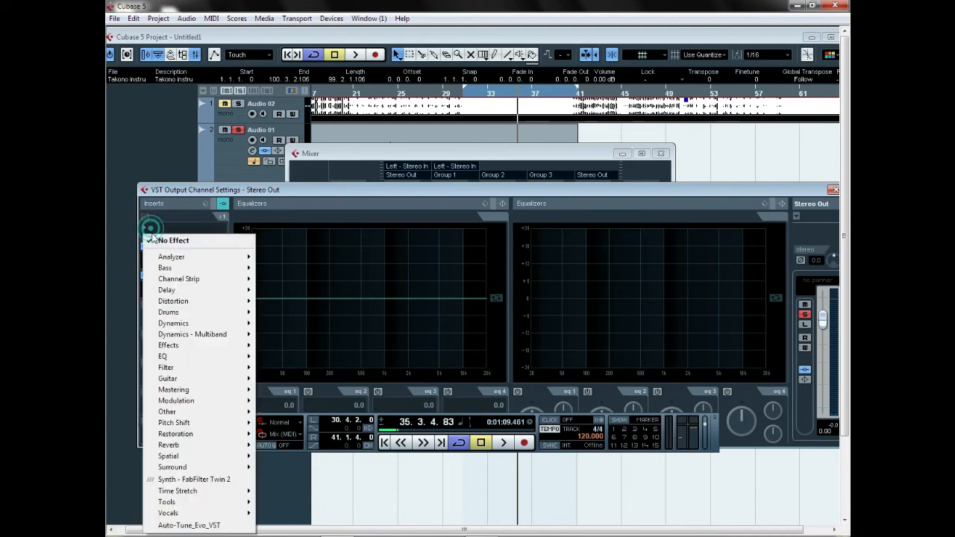
{"action": "mouse_move", "coordinate": [220, 327]}
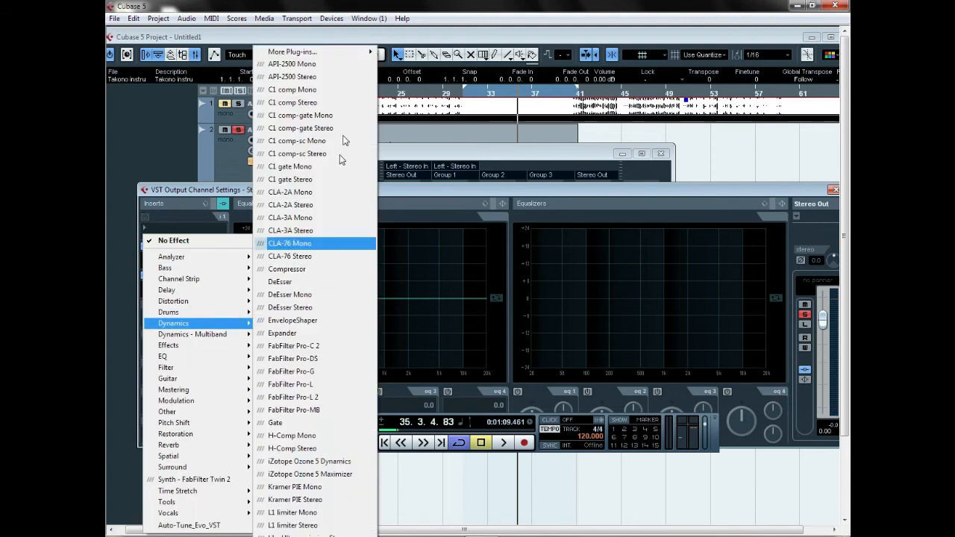
{"action": "mouse_move", "coordinate": [339, 52]}
{"action": "left_click", "coordinate": [440, 132]}
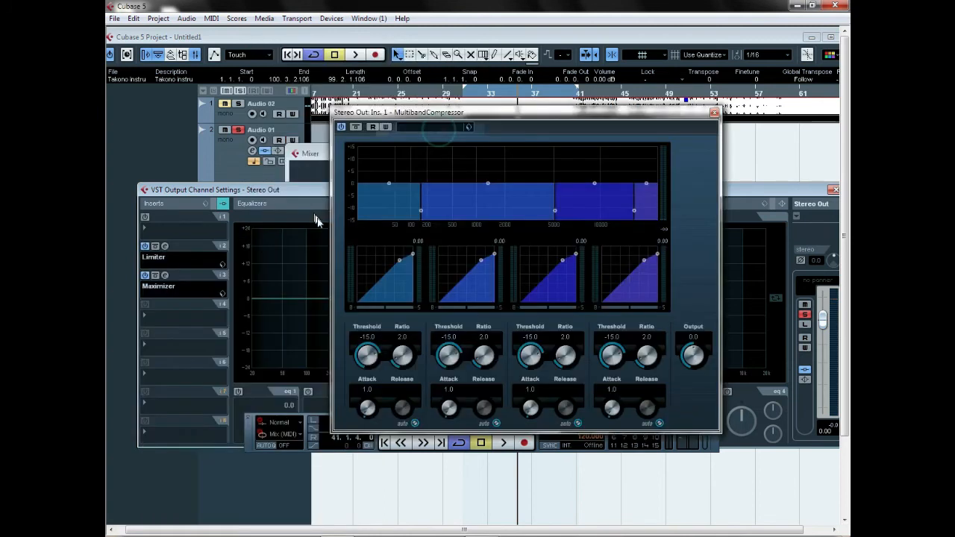
{"action": "left_click_drag", "start_coordinate": [558, 116], "coordinate": [547, 185]}
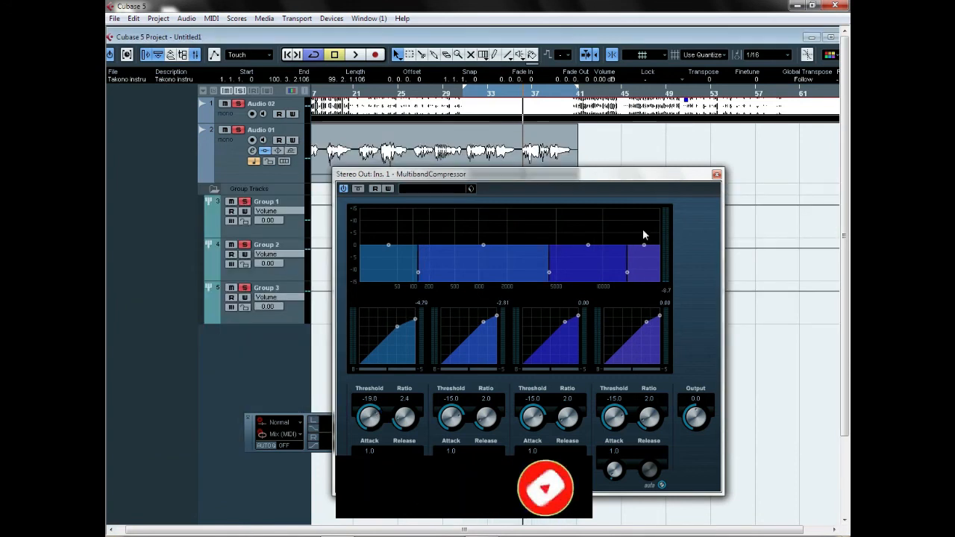
Step: Clear the solo on Audio 02 and Audio 01 and leave both tracks unmuted
{"action": "left_click", "coordinate": [238, 105]}
{"action": "left_click", "coordinate": [238, 131]}
{"action": "left_click", "coordinate": [225, 130]}
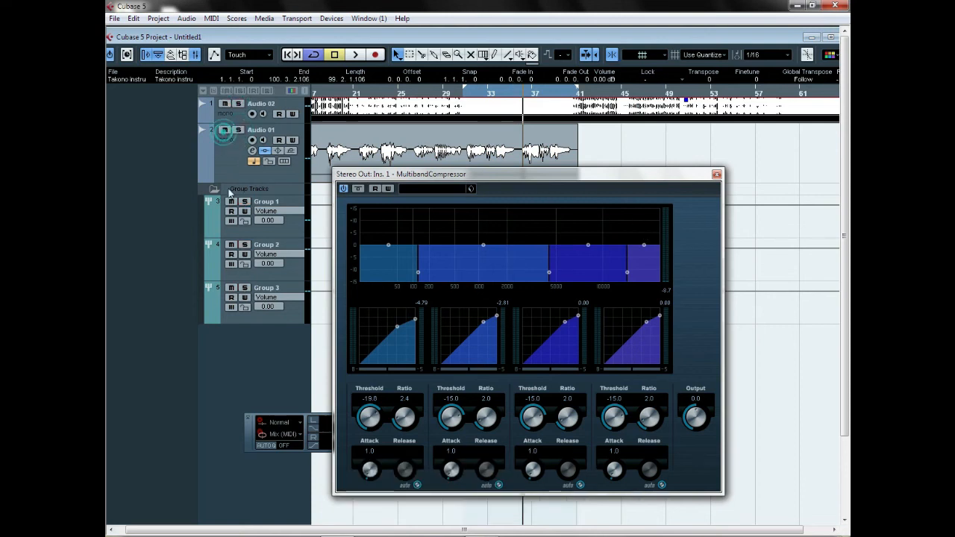
Step: Play the full mix, raise the MultibandCompressor's two lower crossover frequencies slightly, and stop playback
{"action": "key", "text": "space"}
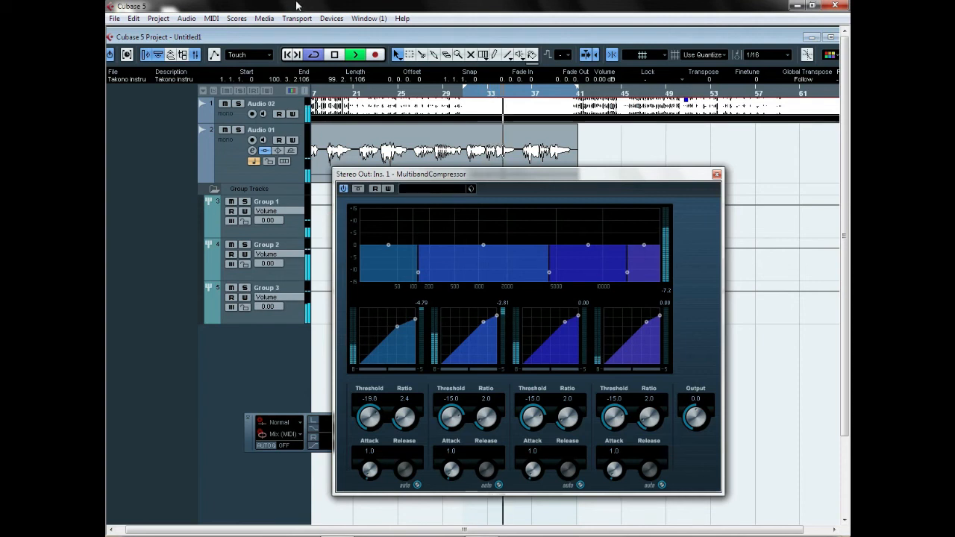
{"action": "left_click_drag", "start_coordinate": [417, 276], "coordinate": [448, 276]}
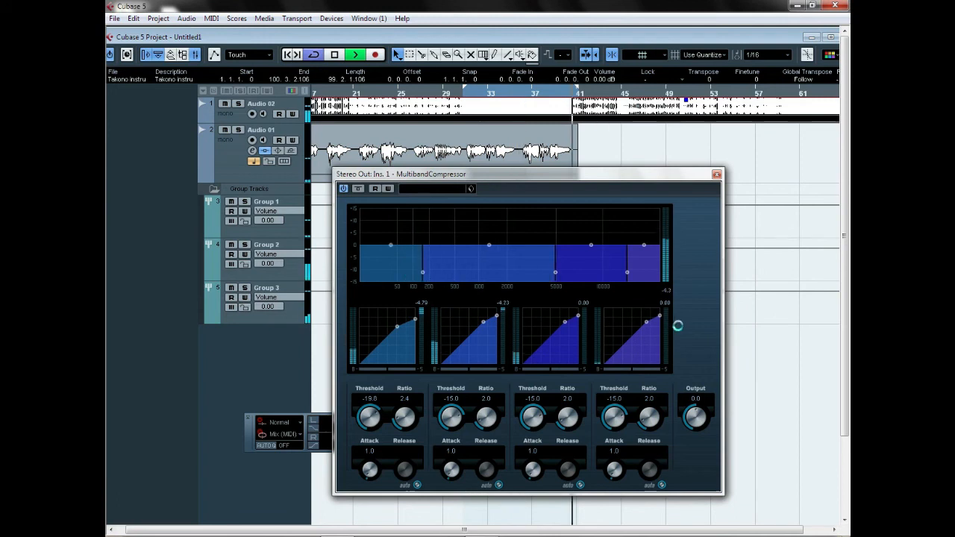
{"action": "key", "text": "space"}
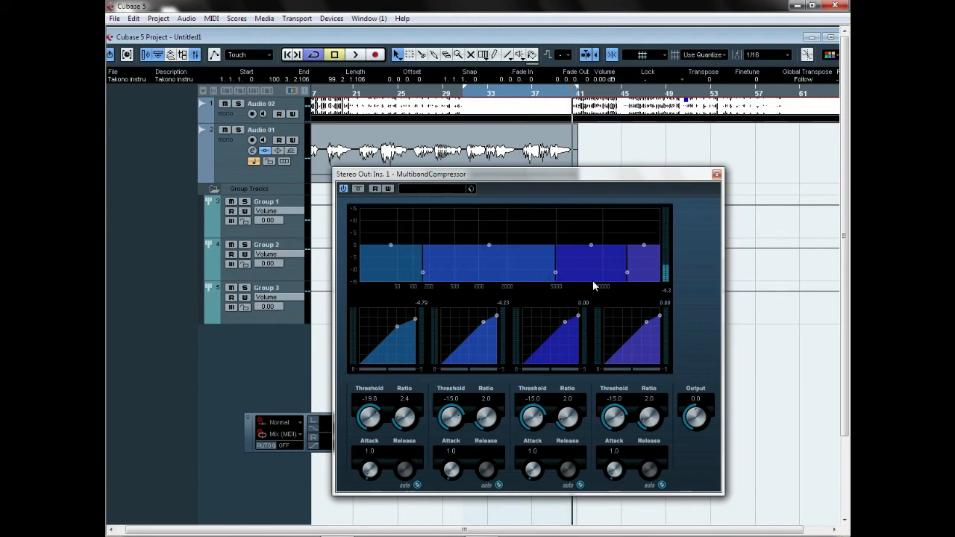
Step: Close the MultibandCompressor editor and maximize the project window
{"action": "left_click", "coordinate": [715, 176]}
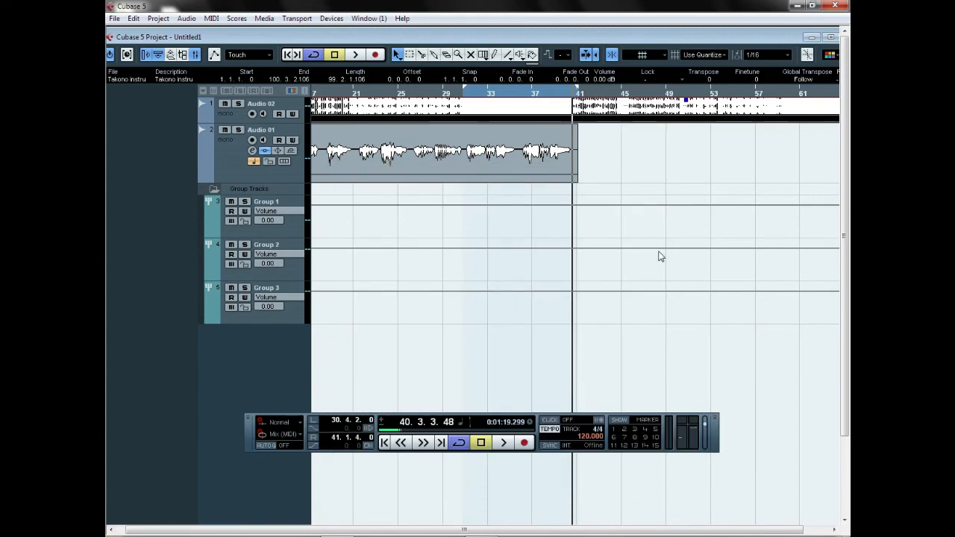
{"action": "double_click", "coordinate": [629, 37]}
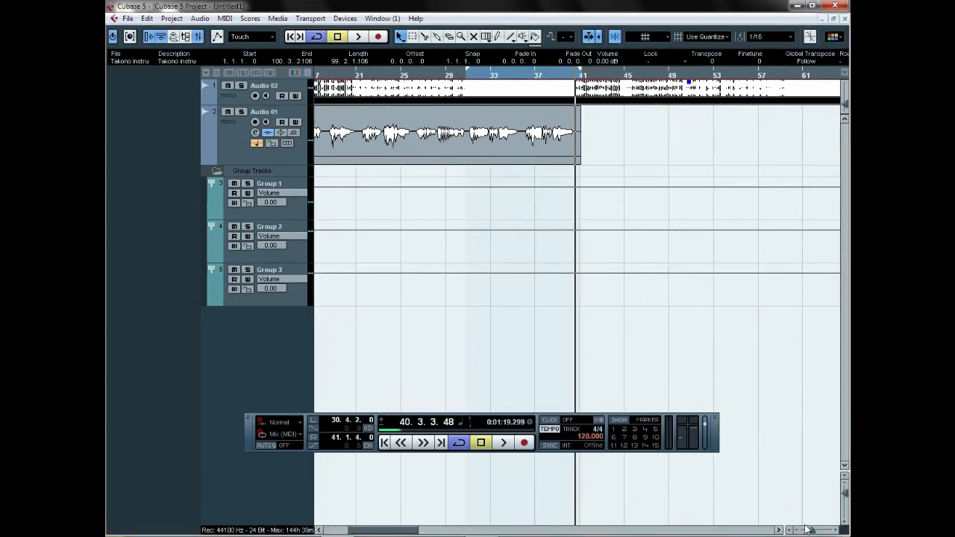
{"action": "left_click", "coordinate": [805, 528]}
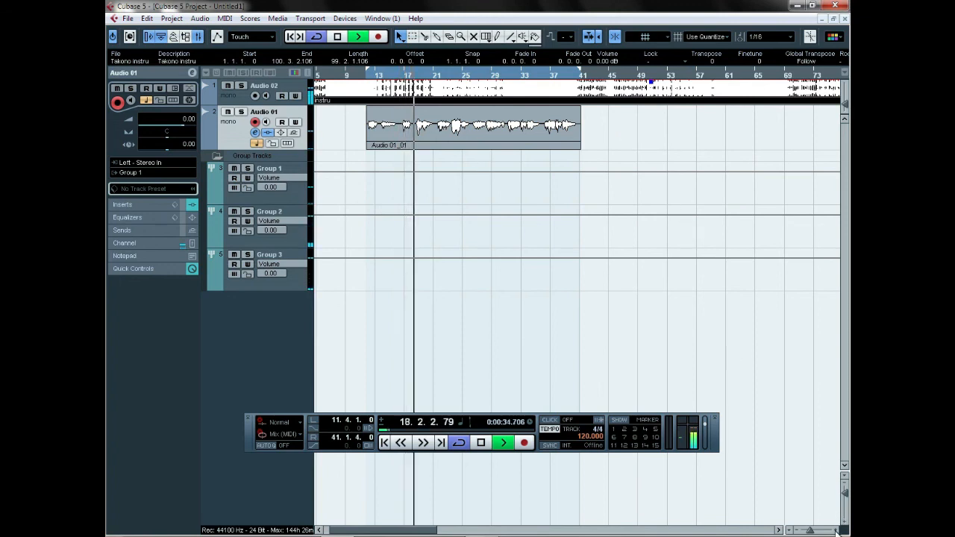
Step: Lower the C1 gate on Group 2 to GateOpen -71.2 and GateClose -85.5 during playback, and close its editor
{"action": "left_click", "coordinate": [290, 235]}
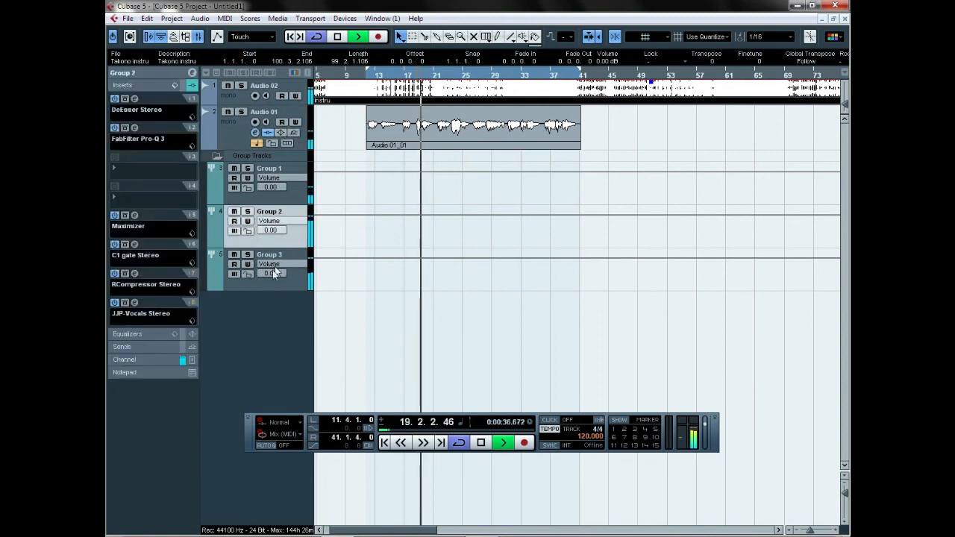
{"action": "left_click", "coordinate": [134, 244]}
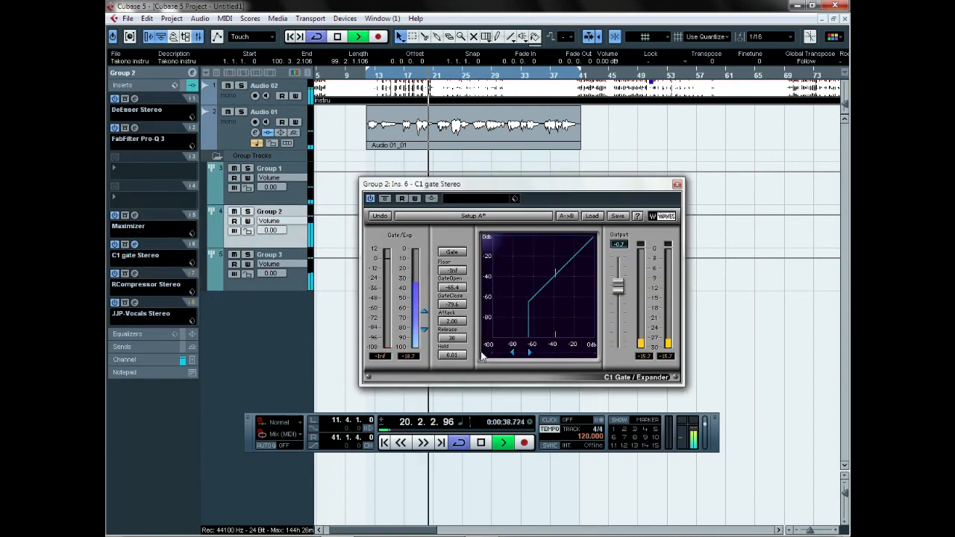
{"action": "left_click_drag", "start_coordinate": [513, 353], "coordinate": [524, 353]}
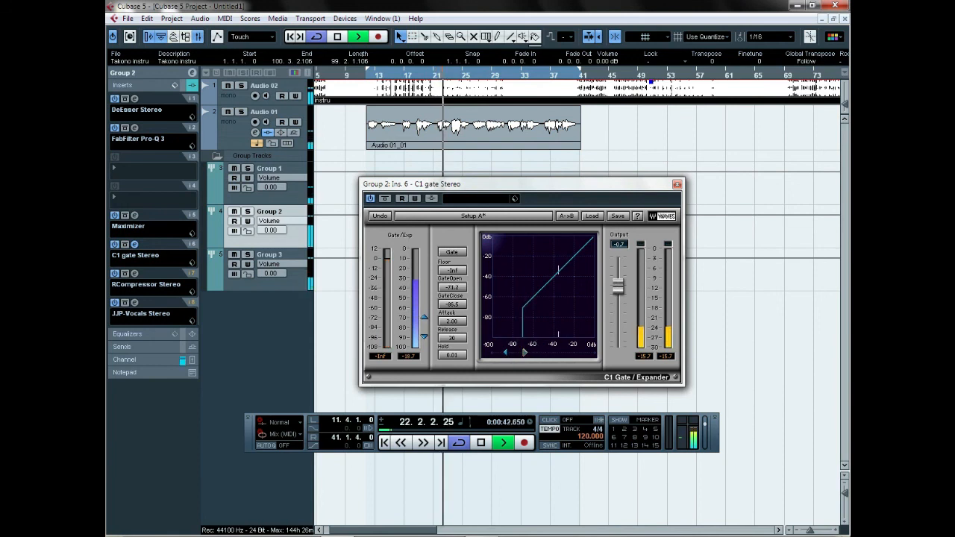
{"action": "left_click", "coordinate": [678, 184]}
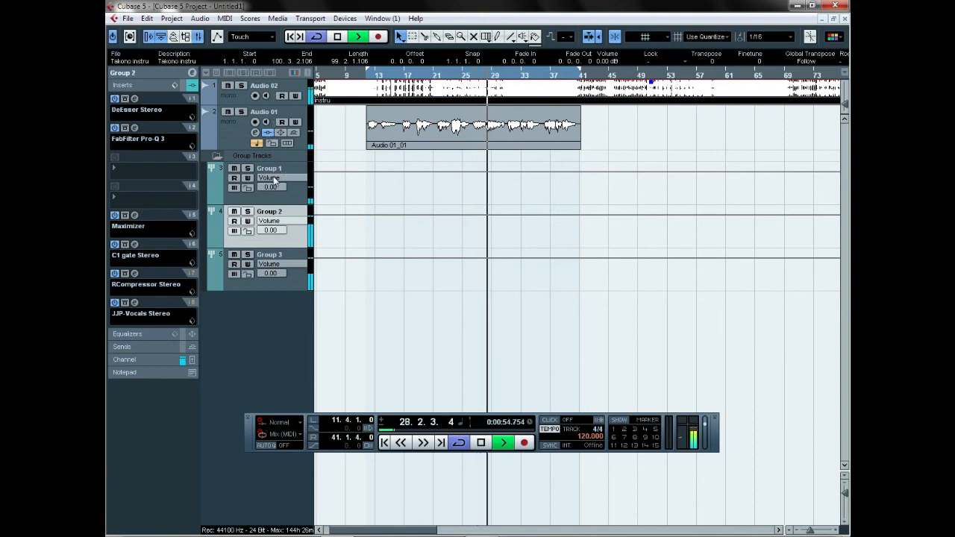
Step: Open Group 3's FabFilter Pro-Q 3 and raise its low-cut frequency to 224.42 Hz
{"action": "left_click", "coordinate": [299, 283]}
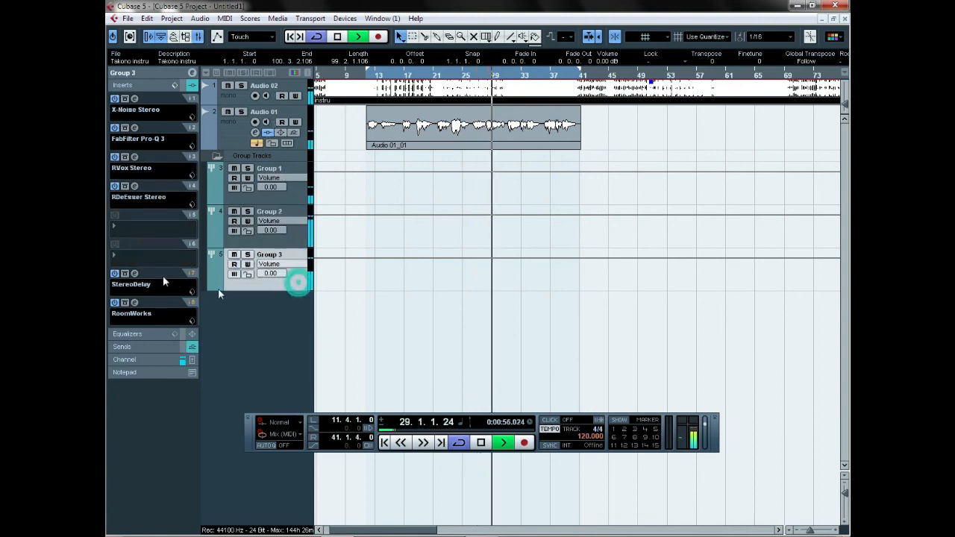
{"action": "left_click", "coordinate": [134, 128]}
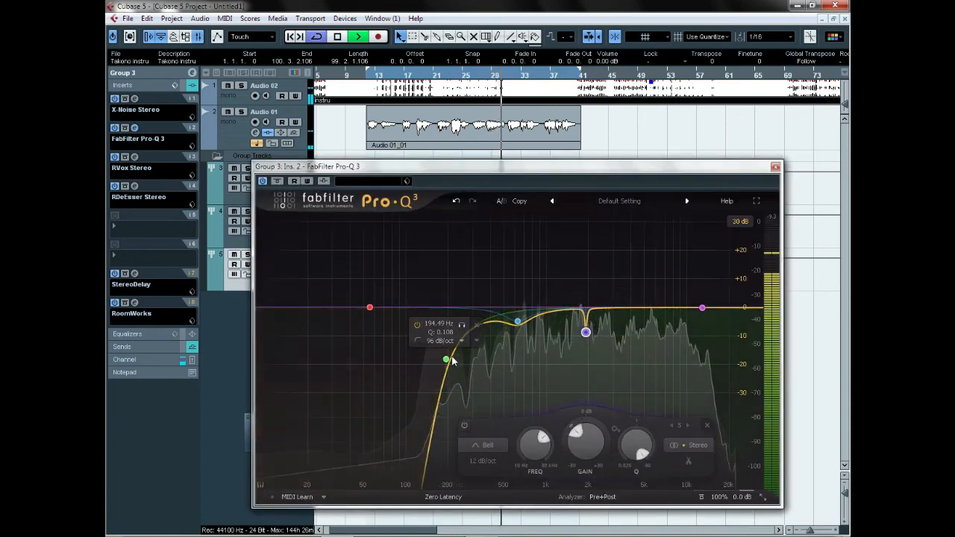
{"action": "mouse_move", "coordinate": [446, 360]}
{"action": "left_mouse_down"}
{"action": "mouse_move", "coordinate": [466, 365]}
{"action": "mouse_move", "coordinate": [454, 360]}
{"action": "left_mouse_up"}
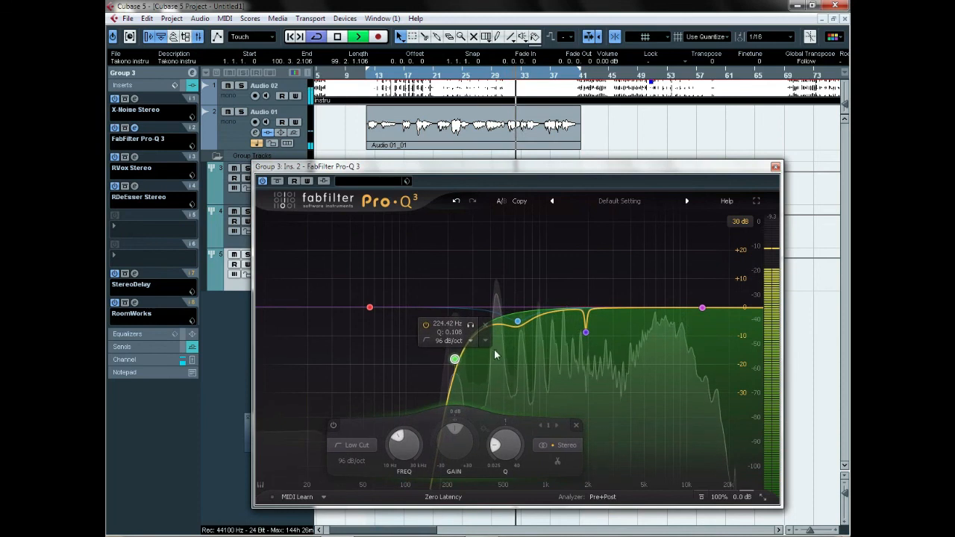
Step: Shift the low-mid dip slightly lower in frequency, set the narrow notch to -7.55 dB at 1939.5 Hz, and close the equalizer
{"action": "left_click", "coordinate": [518, 323]}
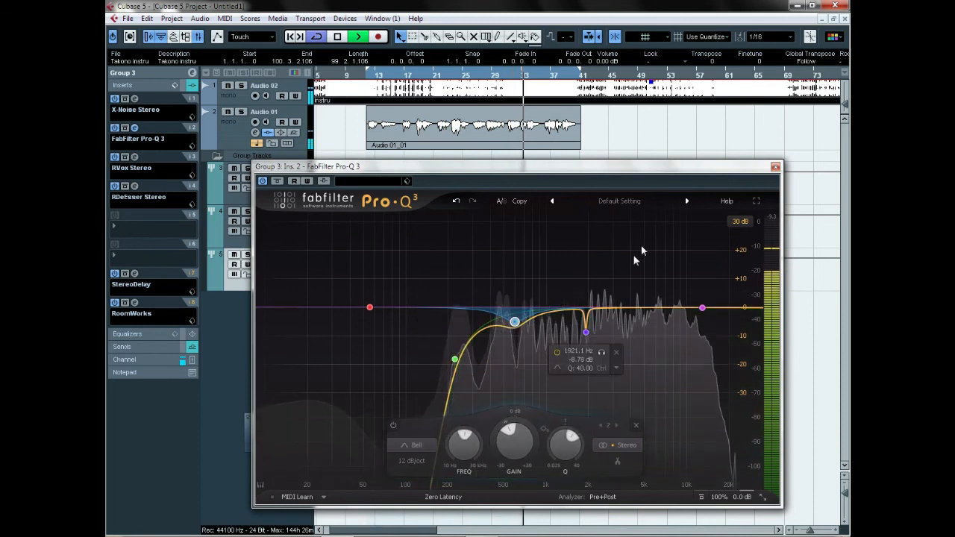
{"action": "left_click_drag", "start_coordinate": [588, 334], "coordinate": [594, 327]}
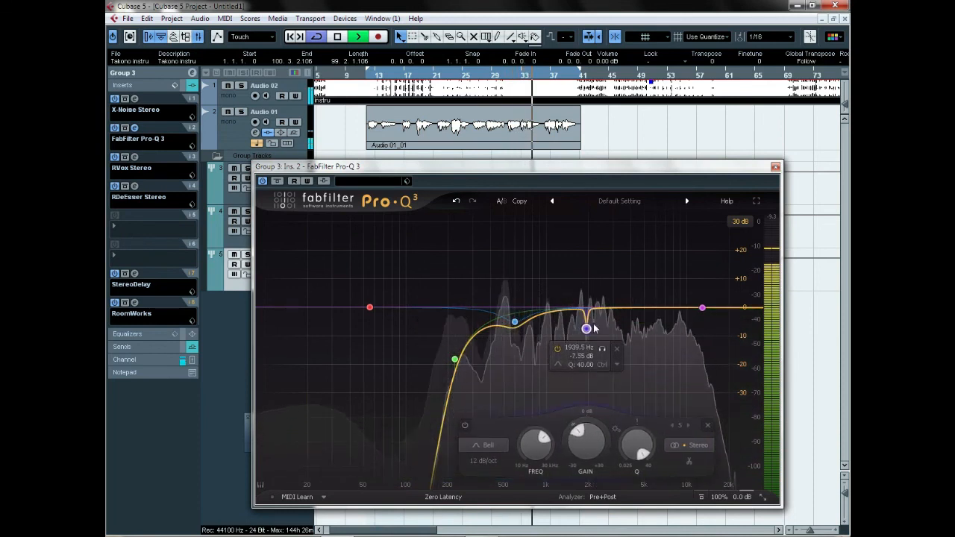
{"action": "left_click", "coordinate": [775, 166]}
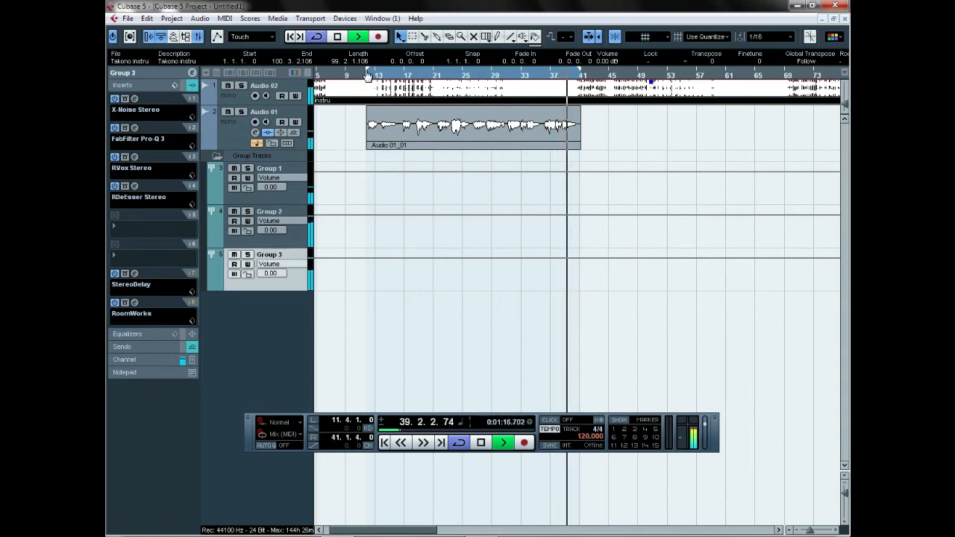
Step: Widen the locator range so it runs from 8.4.4 to 43.2.4, beyond both ends of the vocal clip, and stop playback
{"action": "left_click_drag", "start_coordinate": [368, 70], "coordinate": [365, 107]}
{"action": "key", "text": "space"}
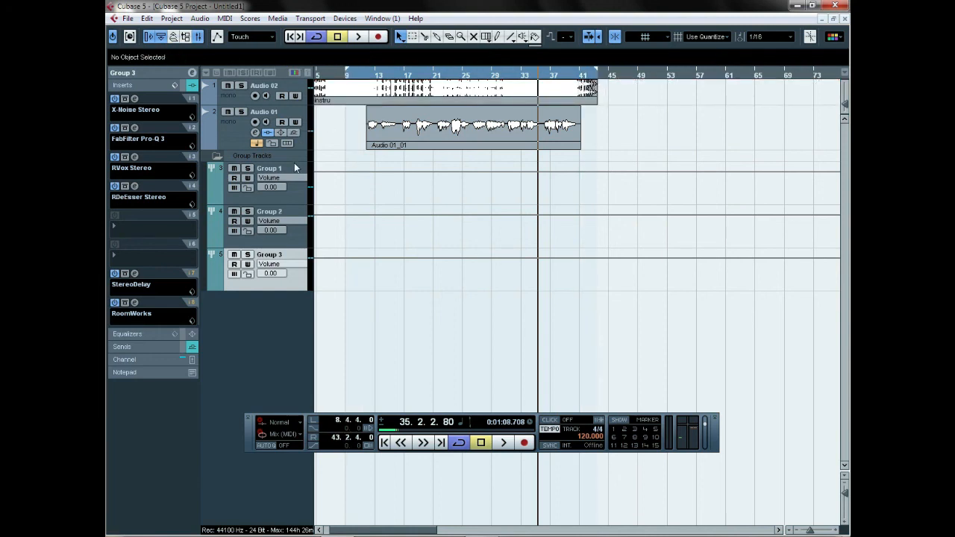
Step: Open the Export Audio Mixdown dialog and set the file name prefix to TUTORIALS
{"action": "left_click", "coordinate": [127, 18]}
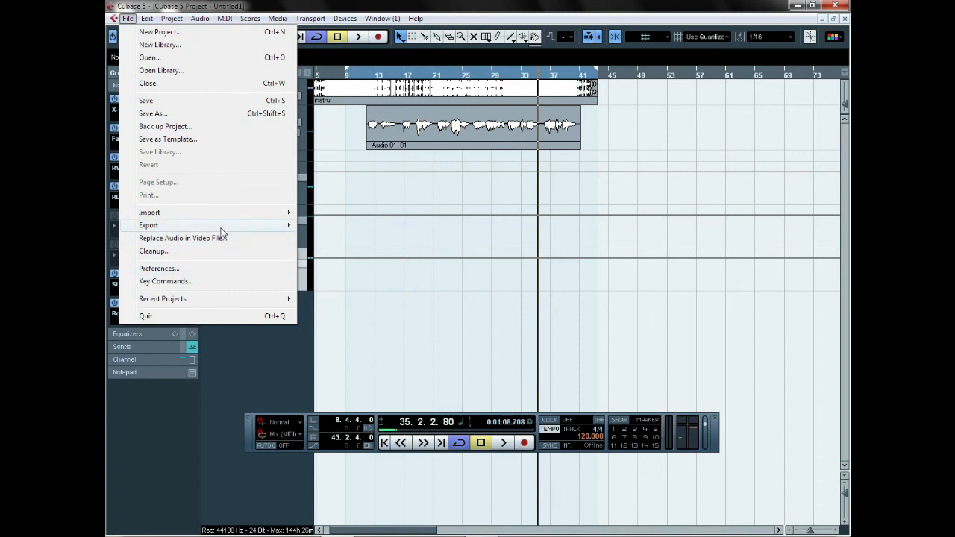
{"action": "mouse_move", "coordinate": [223, 228]}
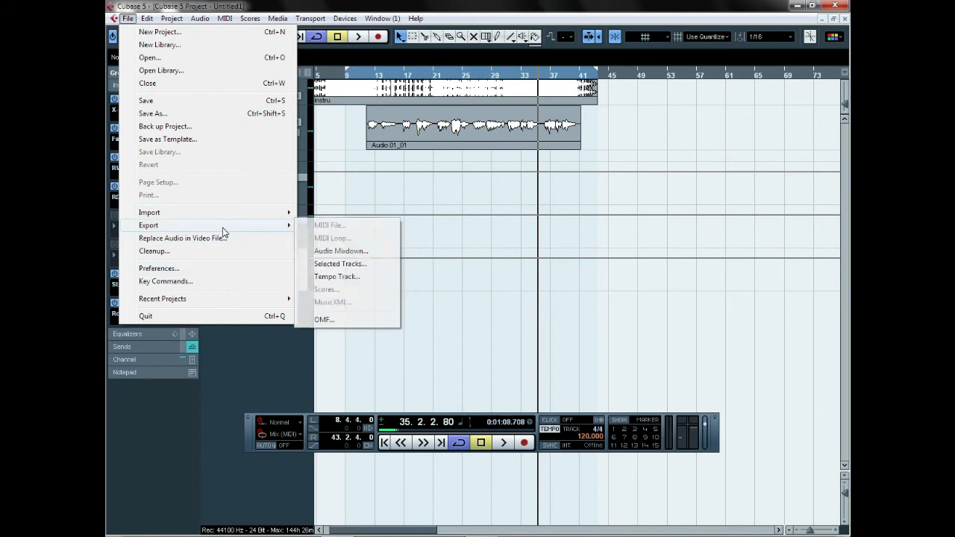
{"action": "left_click", "coordinate": [348, 253]}
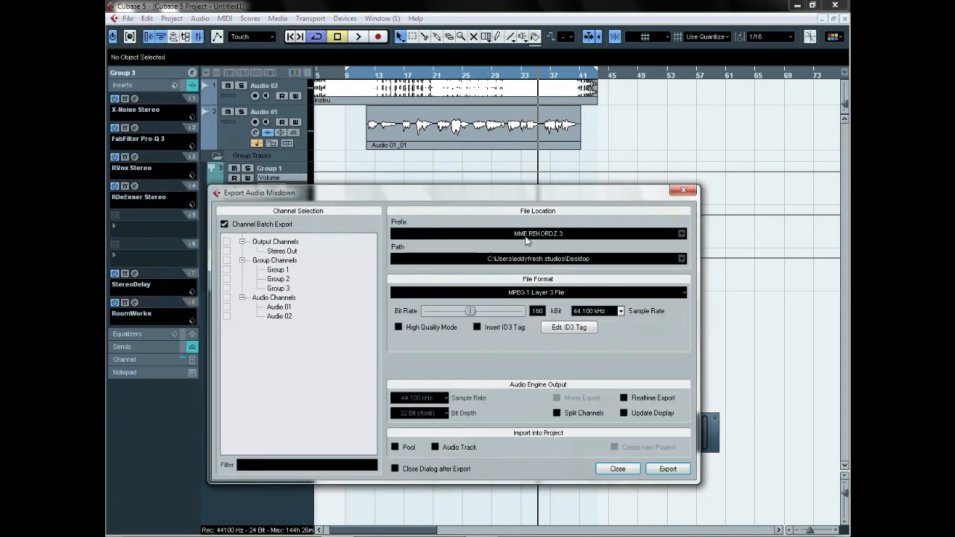
{"action": "left_click_drag", "start_coordinate": [566, 198], "coordinate": [567, 175]}
{"action": "left_click", "coordinate": [571, 209]}
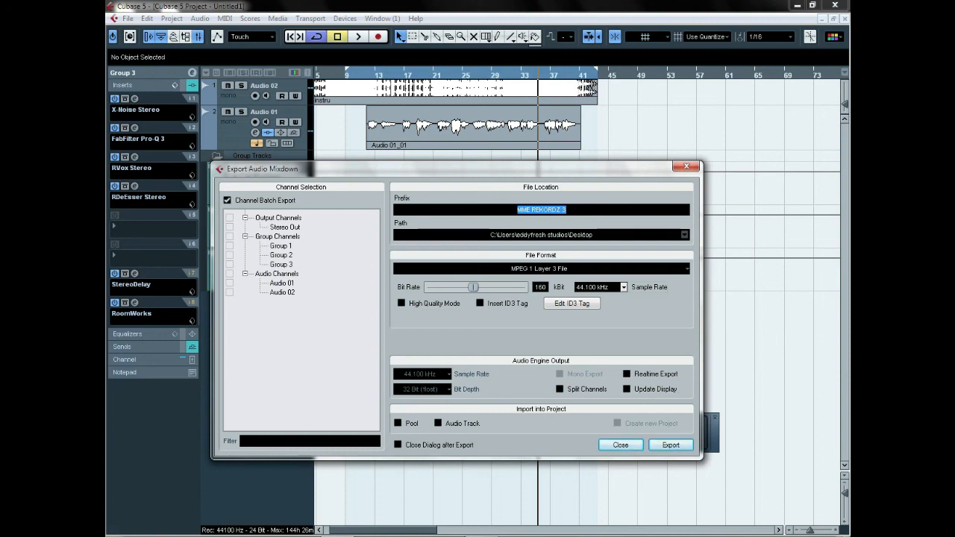
{"action": "type", "text": "TUTORIALS"}
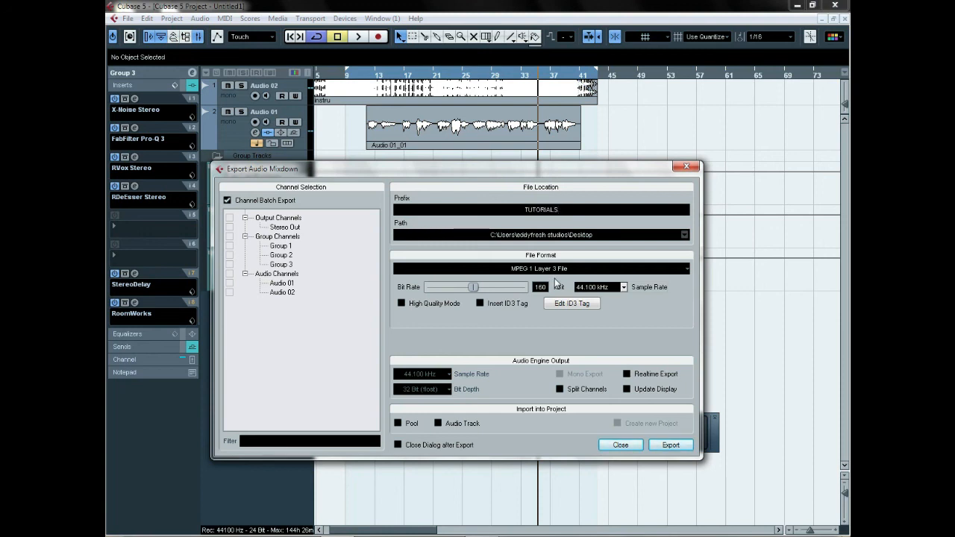
Step: Export only the Stereo Out output channel to the desktop as a Wave File, and close the export dialog
{"action": "left_click", "coordinate": [588, 270]}
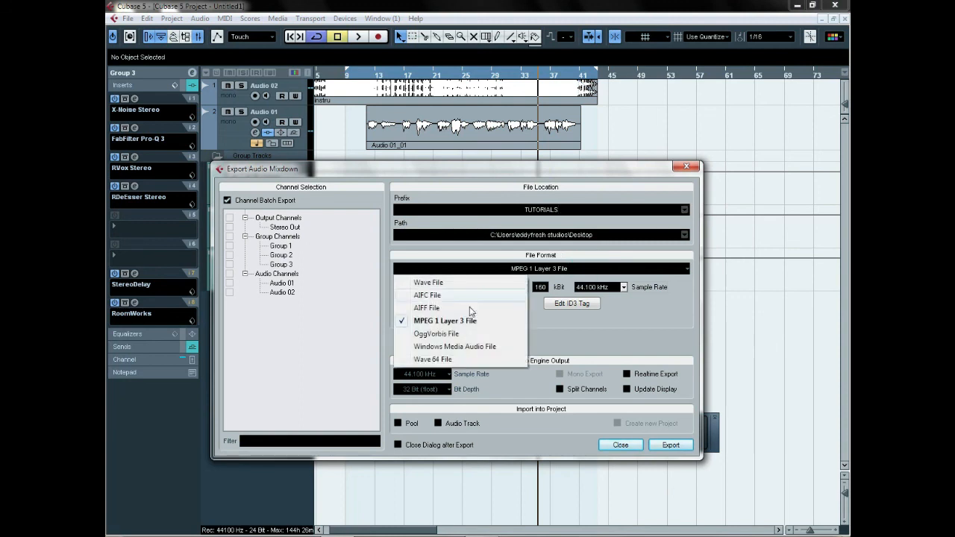
{"action": "left_click", "coordinate": [581, 273]}
{"action": "left_click", "coordinate": [579, 270]}
{"action": "left_click", "coordinate": [432, 284]}
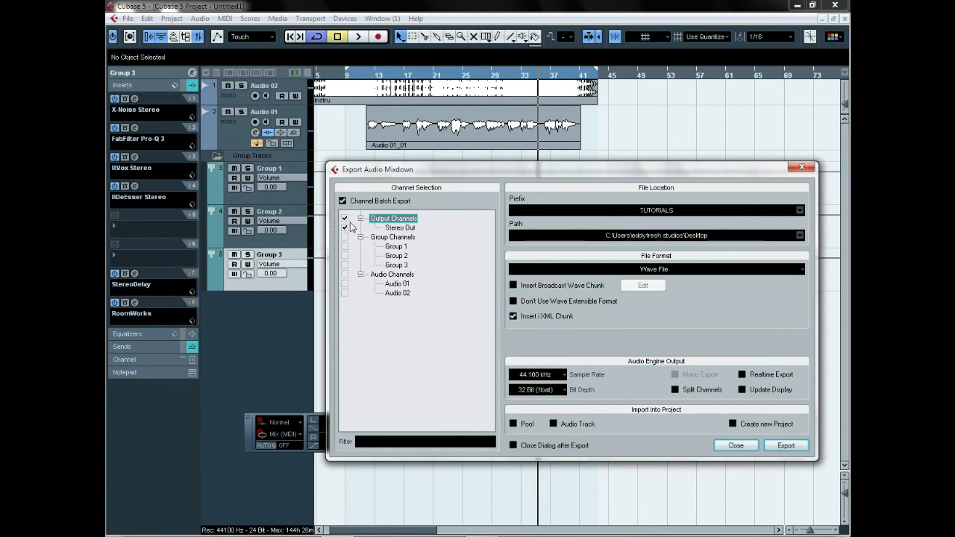
{"action": "left_click", "coordinate": [785, 446]}
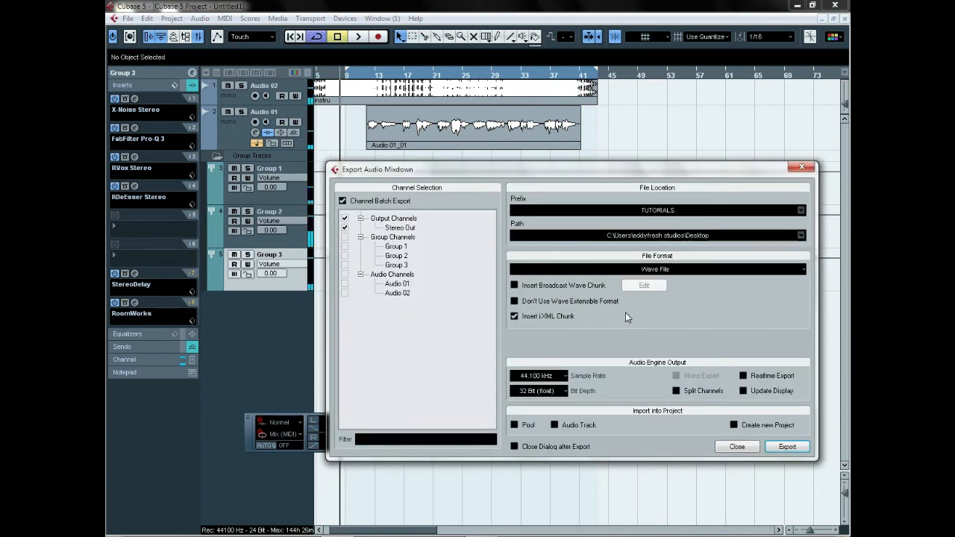
{"action": "left_click", "coordinate": [736, 446]}
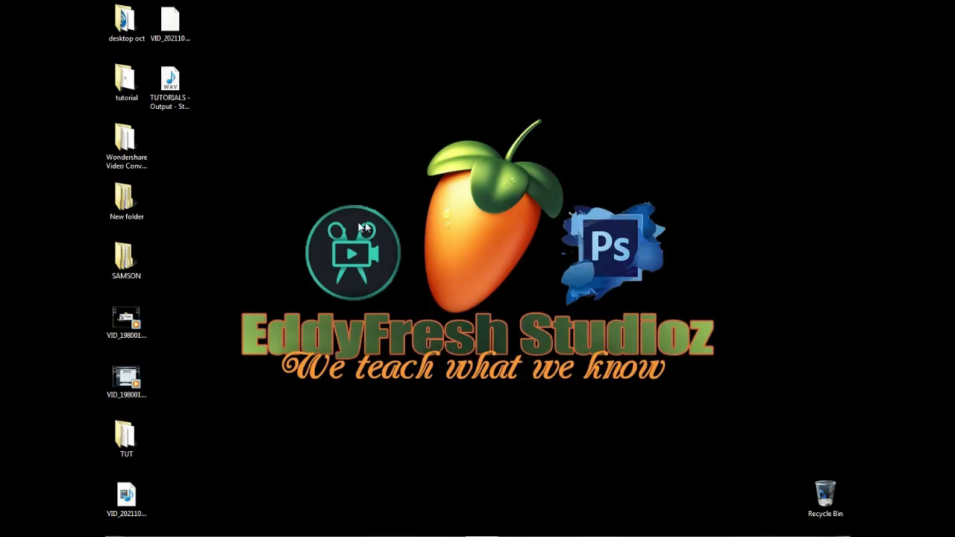
Step: Refresh the desktop and move the exported TUTORIALS WAV file to an empty area away from the other icons
{"action": "right_click", "coordinate": [335, 72]}
{"action": "left_click", "coordinate": [382, 103]}
{"action": "left_click", "coordinate": [171, 88]}
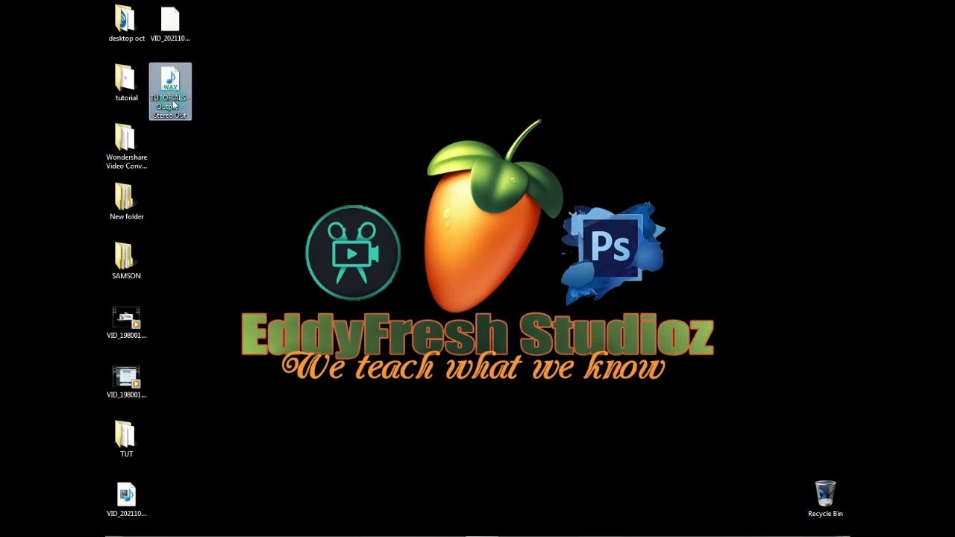
{"action": "left_click_drag", "start_coordinate": [514, 151], "coordinate": [647, 79]}
{"action": "left_click_drag", "start_coordinate": [837, 114], "coordinate": [724, 85]}
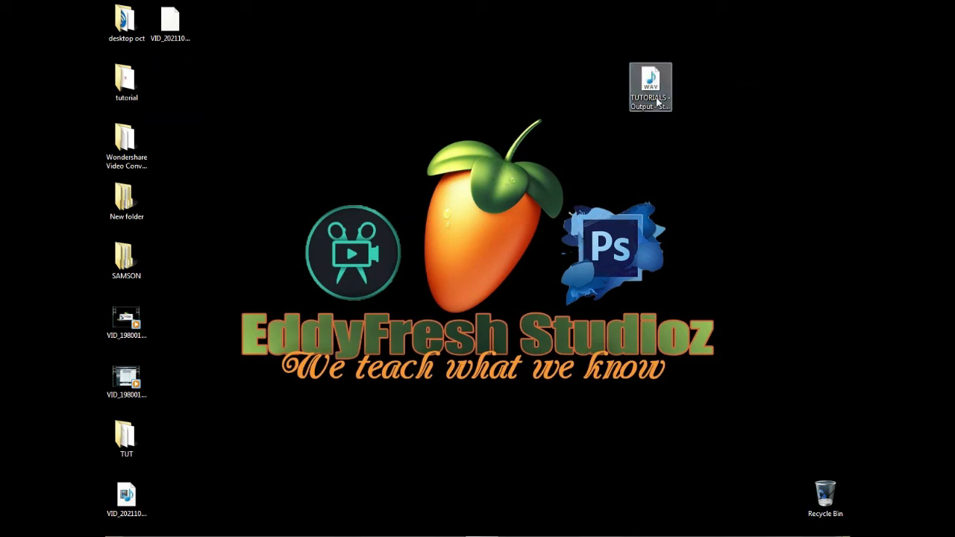
Step: Play the exported TUTORIALS WAV file in the media player and move the player window toward the middle of the desktop
{"action": "mouse_move", "coordinate": [651, 102]}
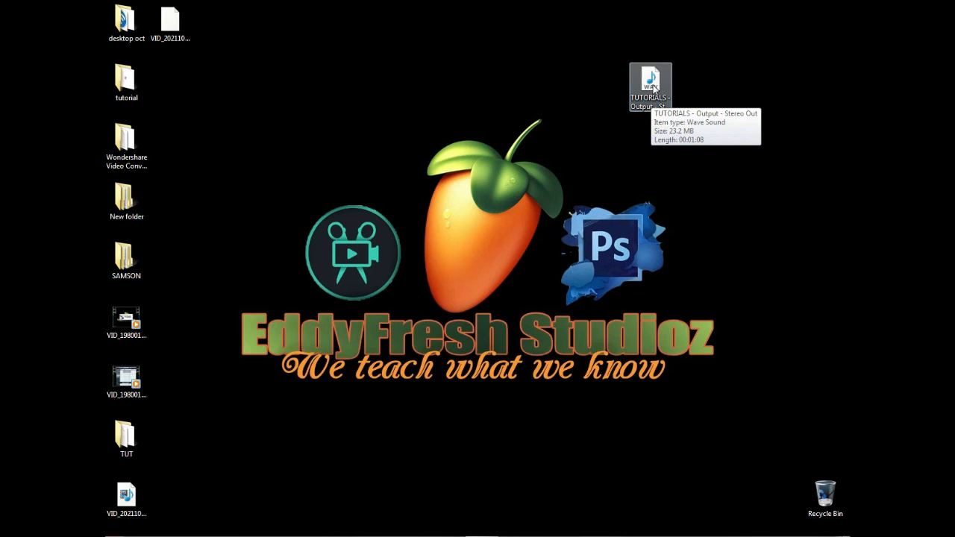
{"action": "double_click", "coordinate": [653, 87]}
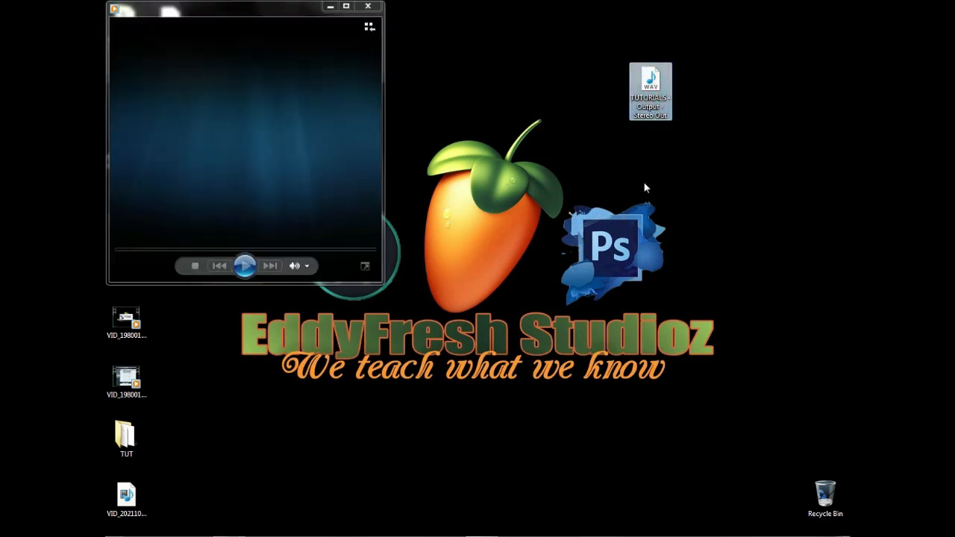
{"action": "left_click_drag", "start_coordinate": [267, 13], "coordinate": [476, 65]}
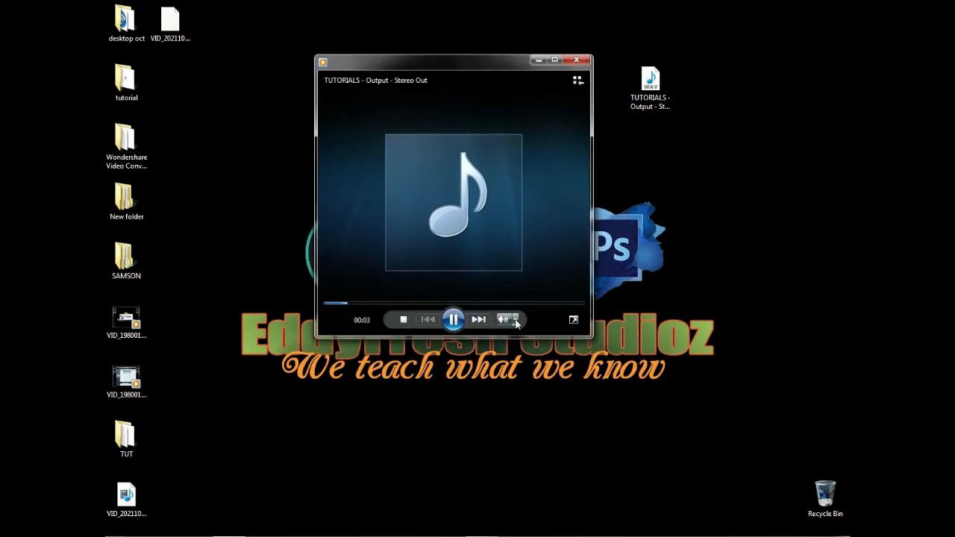
{"action": "left_click", "coordinate": [515, 320]}
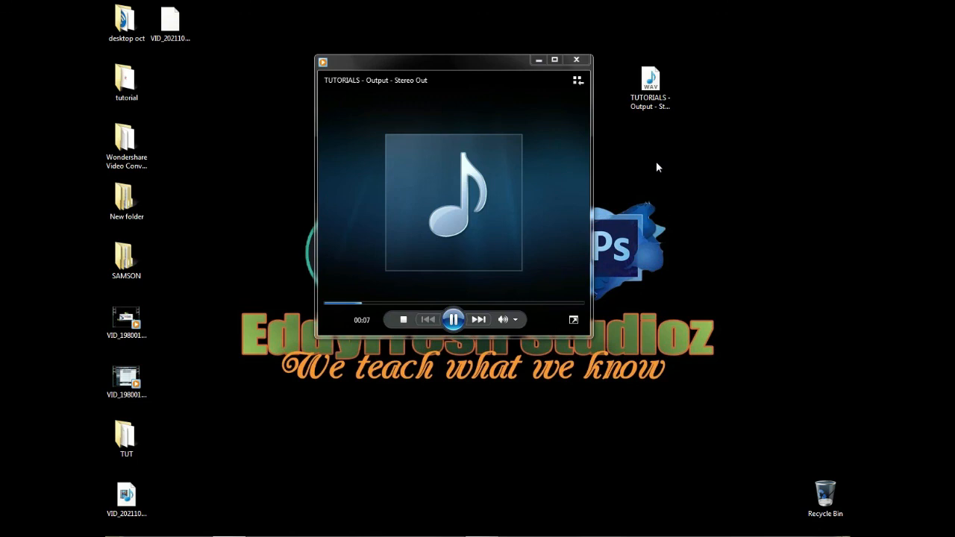
Step: Refresh the desktop, then shrink the media player window and place it beside the exported WAV file during playback
{"action": "right_click", "coordinate": [723, 70]}
{"action": "left_click", "coordinate": [744, 103]}
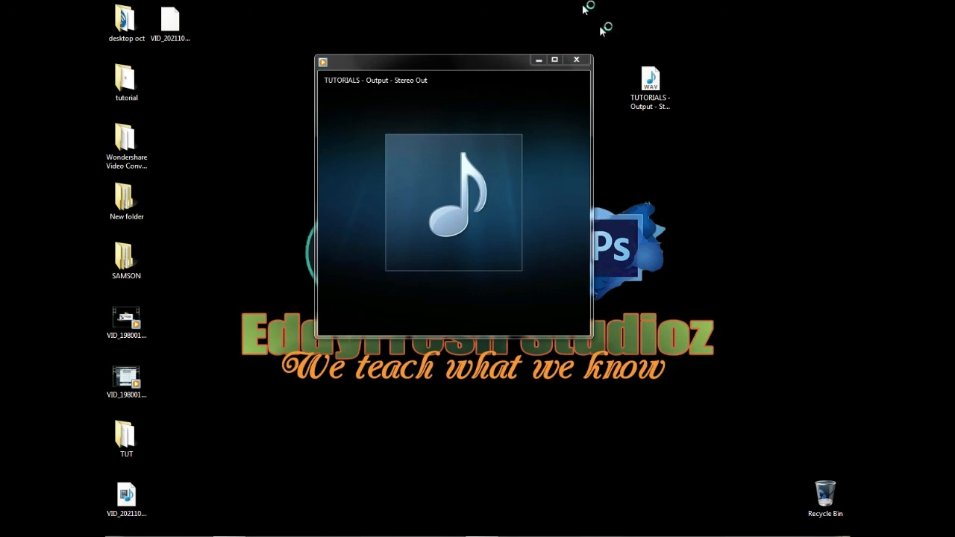
{"action": "left_click_drag", "start_coordinate": [313, 55], "coordinate": [449, 181]}
{"action": "left_click_drag", "start_coordinate": [512, 188], "coordinate": [754, 93]}
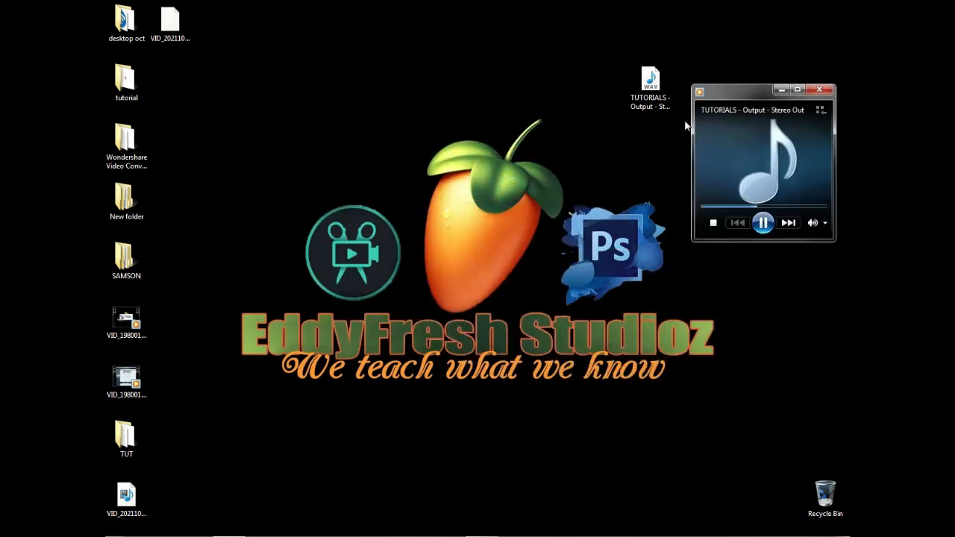